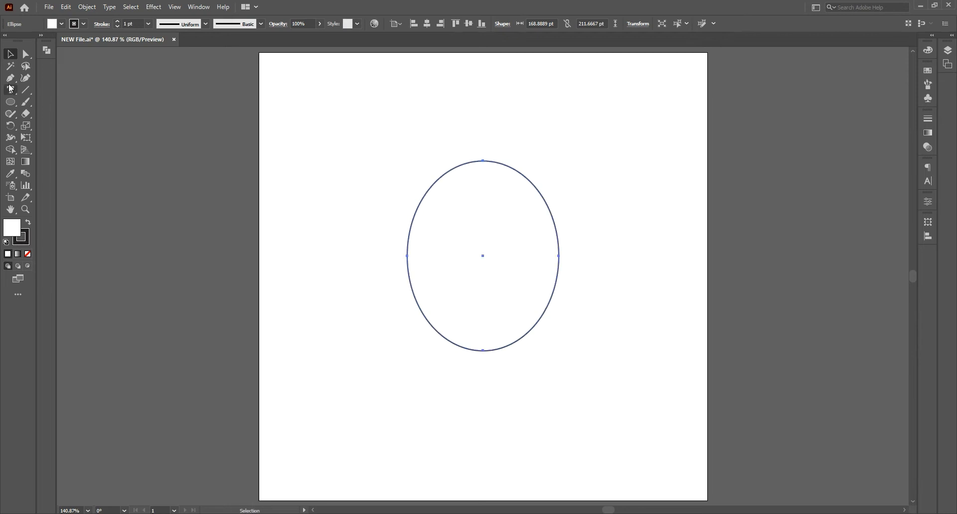
Reshape the ellipse into an egg-shaped body by shifting its anchor points so it is narrow above and wide below
{"action": "left_click_drag", "start_coordinate": [483, 350], "coordinate": [484, 328]}
{"action": "left_click_drag", "start_coordinate": [483, 161], "coordinate": [482, 139]}
{"action": "key", "text": "v"}
{"action": "left_click", "coordinate": [560, 236]}
{"action": "left_click_drag", "start_coordinate": [558, 234], "coordinate": [559, 263]}
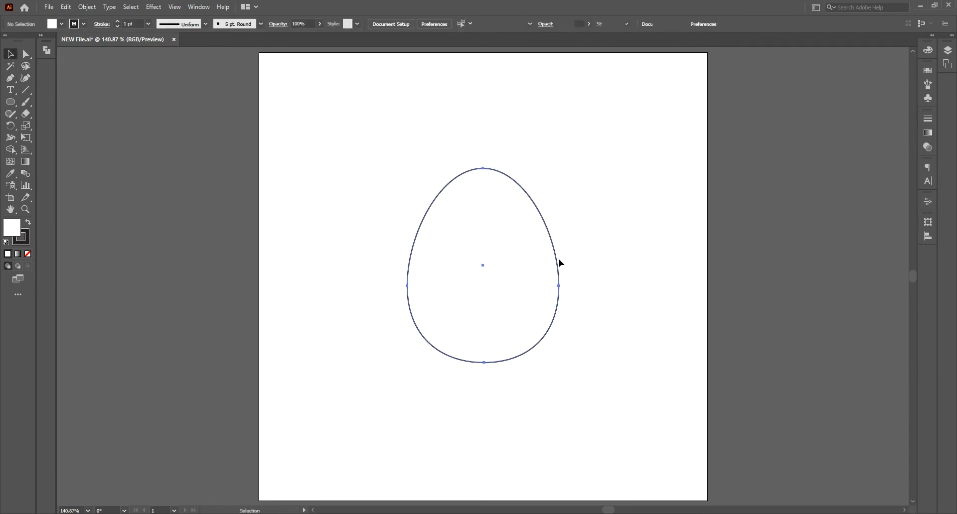
Set the egg-shaped body's stroke to 4 pt and align it to the outside of the path
{"action": "key", "text": "Return"}
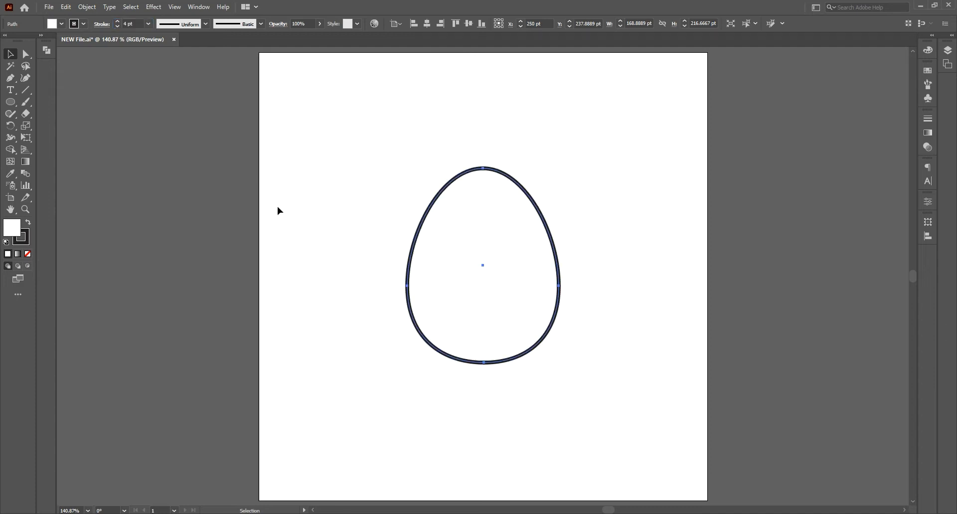
{"action": "left_click", "coordinate": [101, 24]}
{"action": "left_click", "coordinate": [62, 76]}
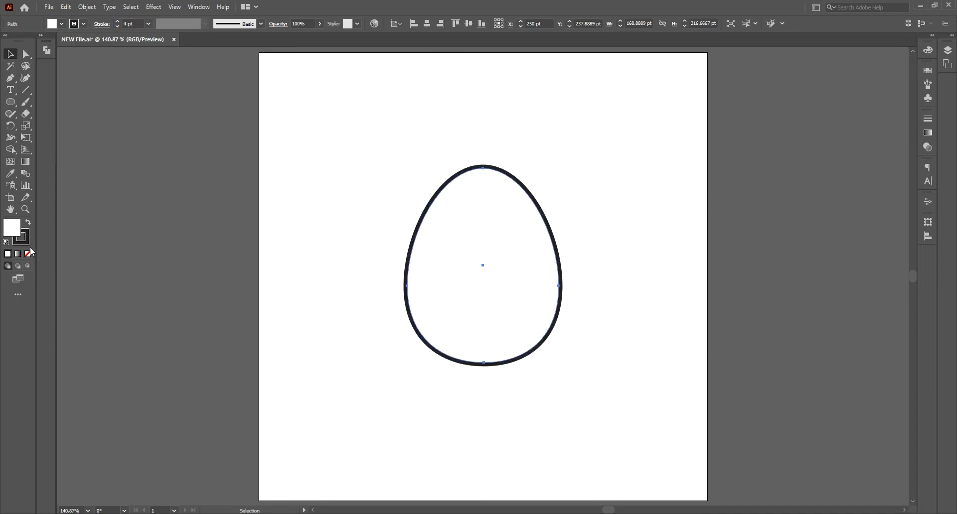
Draw a closed, curved drooping arm on the body's left side with the Pen tool and refine its curves
{"action": "left_click", "coordinate": [10, 77]}
{"action": "left_click", "coordinate": [423, 235]}
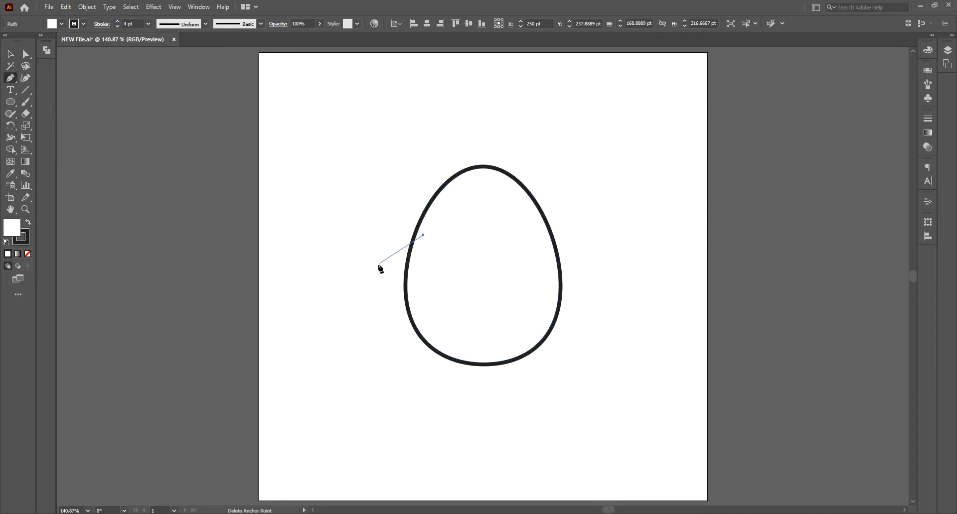
{"action": "left_click_drag", "start_coordinate": [363, 309], "coordinate": [365, 383]}
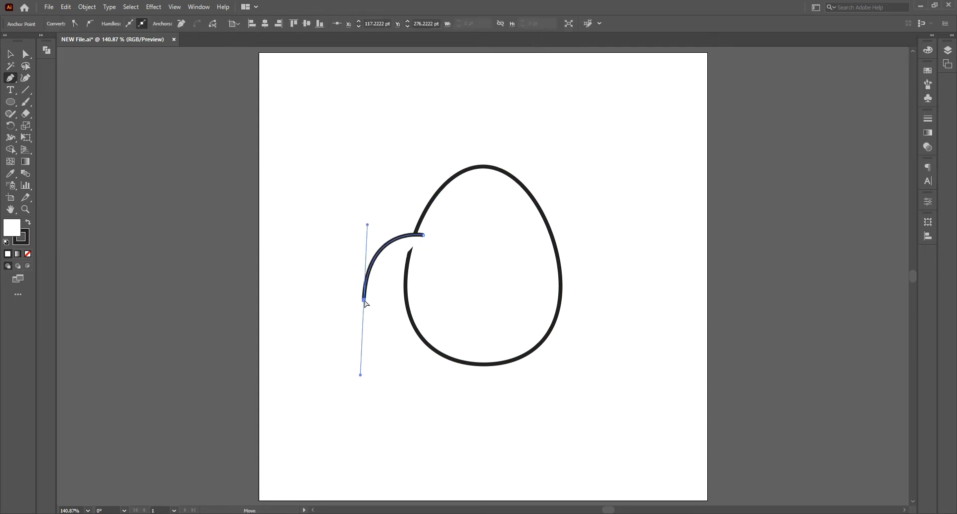
{"action": "left_click", "coordinate": [414, 305]}
{"action": "left_click", "coordinate": [423, 235]}
{"action": "left_click_drag", "start_coordinate": [414, 305], "coordinate": [408, 266]}
{"action": "left_click_drag", "start_coordinate": [374, 310], "coordinate": [374, 312]}
{"action": "key", "text": "v"}
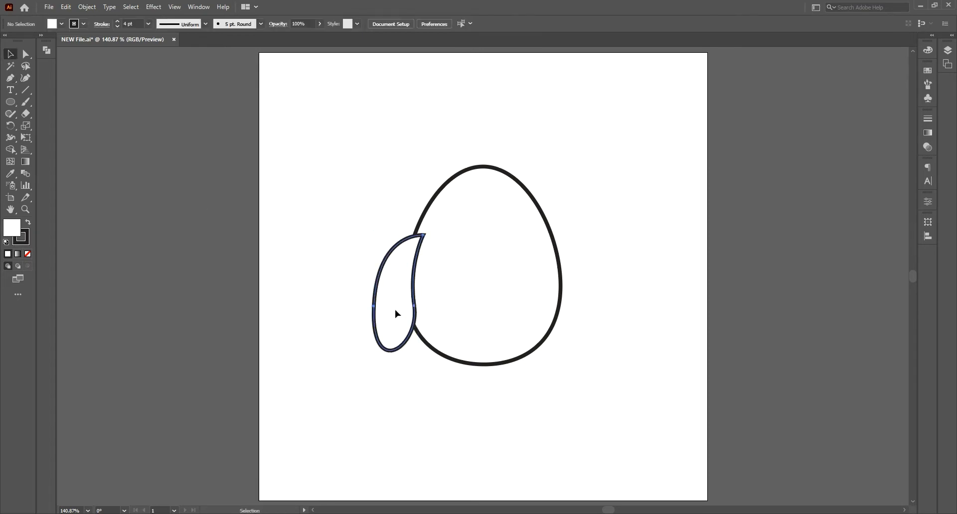
Send the left arm behind the body, move it up slightly, and align its stroke to the outside
{"action": "right_click", "coordinate": [396, 314]}
{"action": "left_click", "coordinate": [519, 292]}
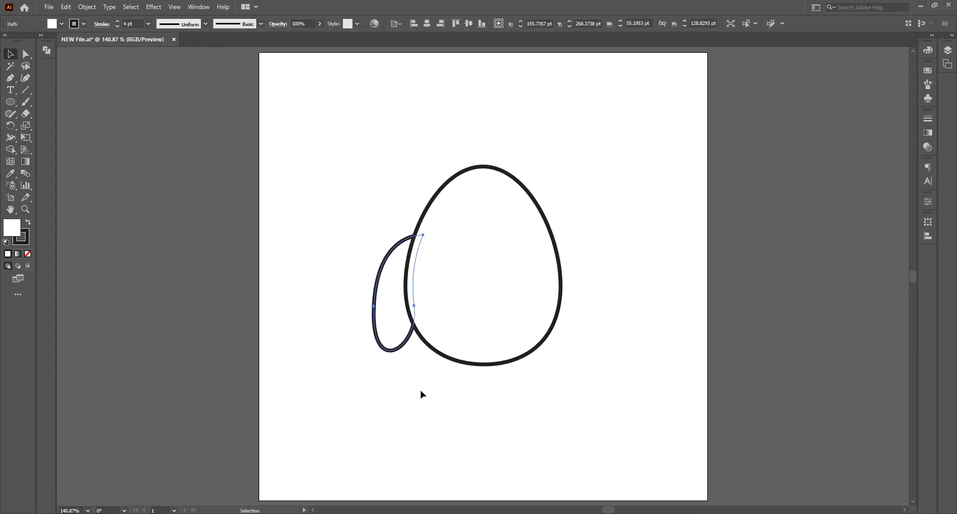
{"action": "left_click", "coordinate": [417, 390]}
{"action": "left_click_drag", "start_coordinate": [395, 334], "coordinate": [393, 324]}
{"action": "left_click", "coordinate": [102, 23]}
{"action": "left_click", "coordinate": [61, 76]}
Create a copy of the left arm reflected with Reflect X in Transform Each, and place it on the body's right side
{"action": "left_click", "coordinate": [87, 7]}
{"action": "mouse_move", "coordinate": [100, 16]}
{"action": "left_click", "coordinate": [249, 94]}
{"action": "left_click", "coordinate": [359, 259]}
{"action": "left_click_drag", "start_coordinate": [342, 80], "coordinate": [233, 97]}
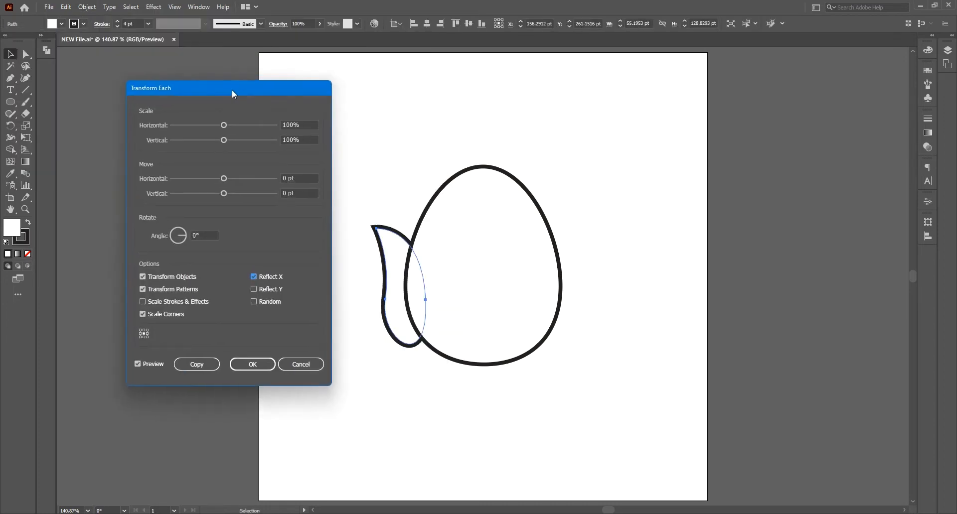
{"action": "left_click", "coordinate": [196, 364]}
{"action": "left_click_drag", "start_coordinate": [401, 276], "coordinate": [582, 287]}
Narrow the left arm slightly toward the body with the Free Transform tool
{"action": "key", "text": "e"}
{"action": "left_click", "coordinate": [388, 292], "text": "ctrl"}
{"action": "left_click_drag", "start_coordinate": [373, 288], "coordinate": [381, 288]}
{"action": "left_click", "coordinate": [451, 401]}
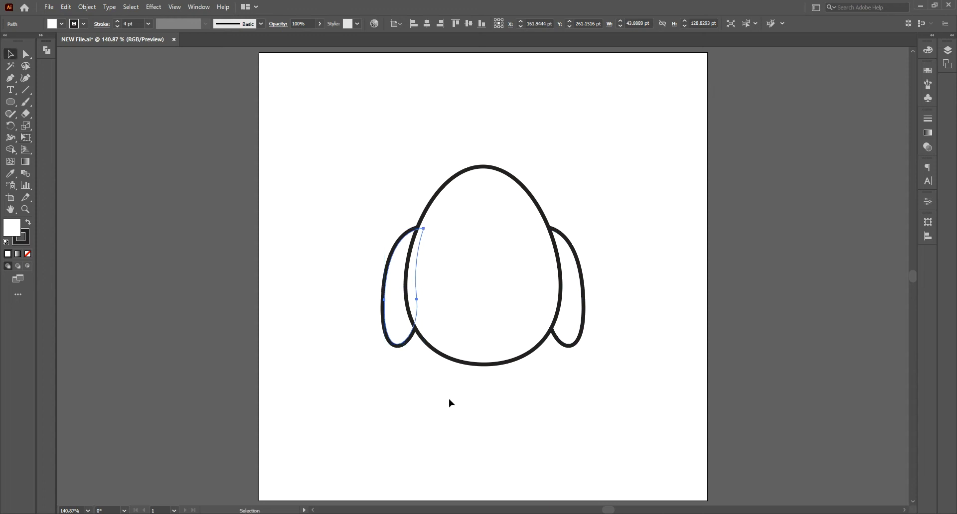
Draw a closed left leg with a large rounded foot and a notched toe under the body using the Pen tool
{"action": "left_click", "coordinate": [10, 79]}
{"action": "left_click", "coordinate": [474, 359]}
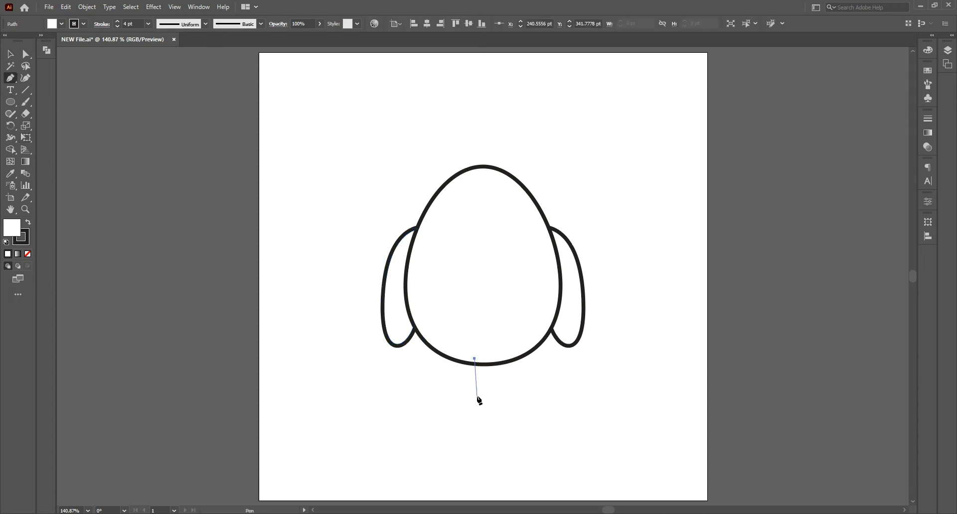
{"action": "left_click", "coordinate": [478, 411]}
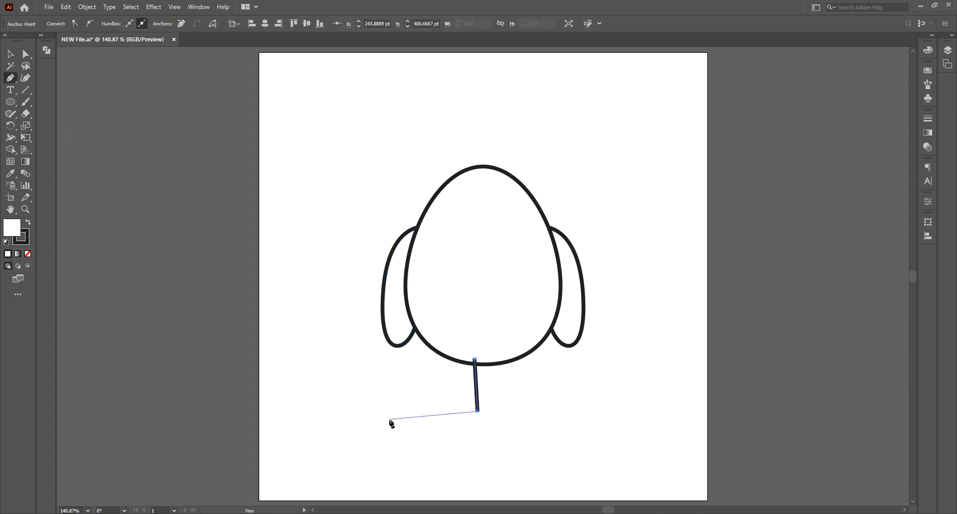
{"action": "left_click", "coordinate": [384, 420]}
{"action": "left_click", "coordinate": [368, 410]}
{"action": "left_click_drag", "start_coordinate": [463, 396], "coordinate": [566, 452]}
{"action": "left_click", "coordinate": [461, 354]}
{"action": "left_click", "coordinate": [474, 358]}
{"action": "key", "text": "v"}
Send the left leg behind the body and align its stroke to the outside
{"action": "right_click", "coordinate": [439, 412]}
{"action": "mouse_move", "coordinate": [499, 362]}
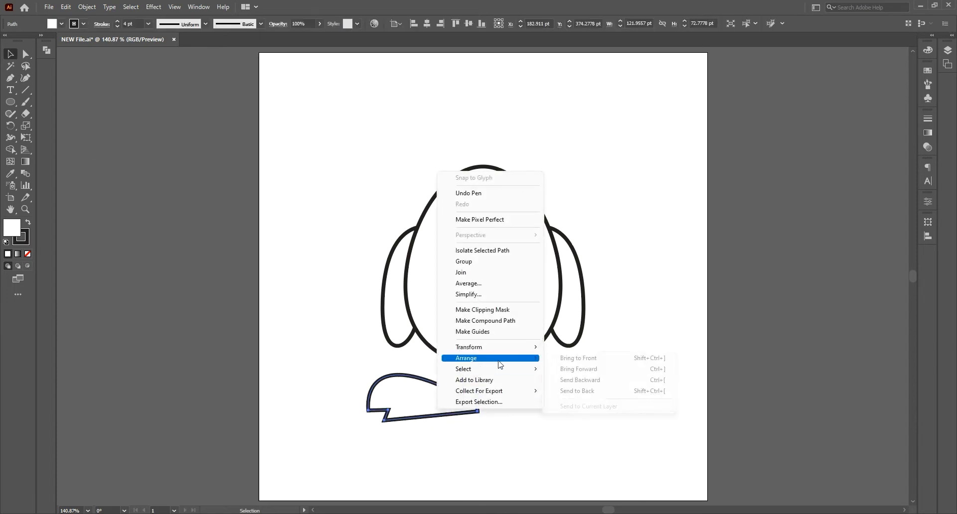
{"action": "left_click", "coordinate": [577, 391]}
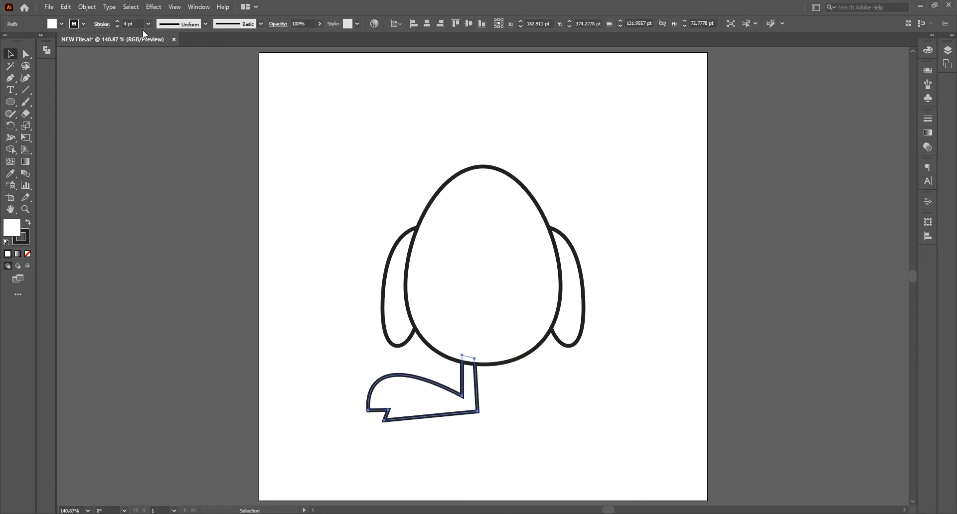
{"action": "left_click", "coordinate": [102, 25]}
{"action": "left_click", "coordinate": [61, 75]}
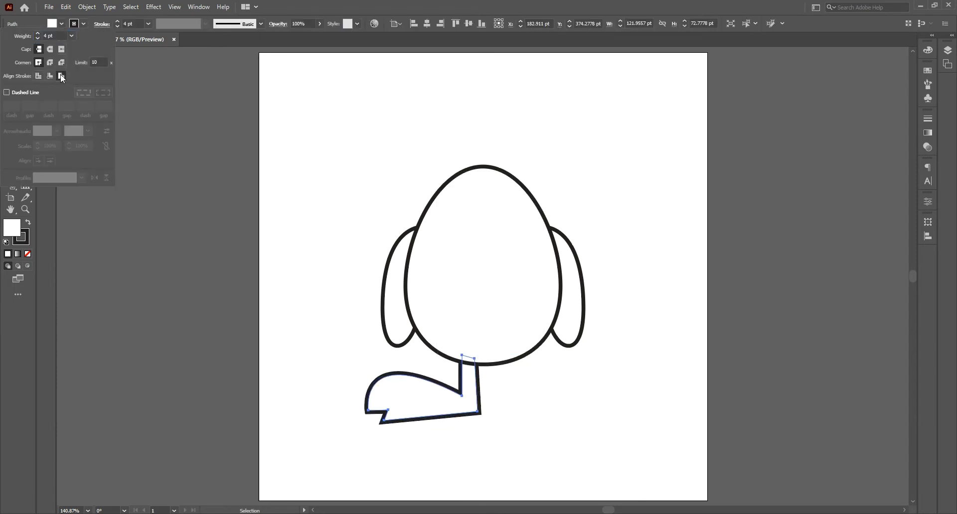
Create a mirrored copy of the left leg with Transform Each and place it under the body's right side
{"action": "left_click", "coordinate": [86, 7]}
{"action": "mouse_move", "coordinate": [125, 18]}
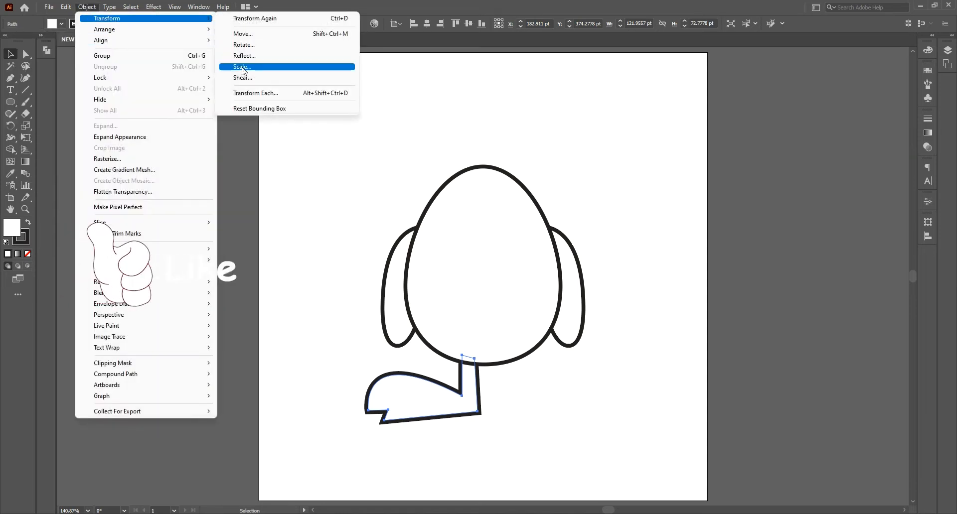
{"action": "left_click", "coordinate": [279, 93]}
{"action": "left_click", "coordinate": [199, 364]}
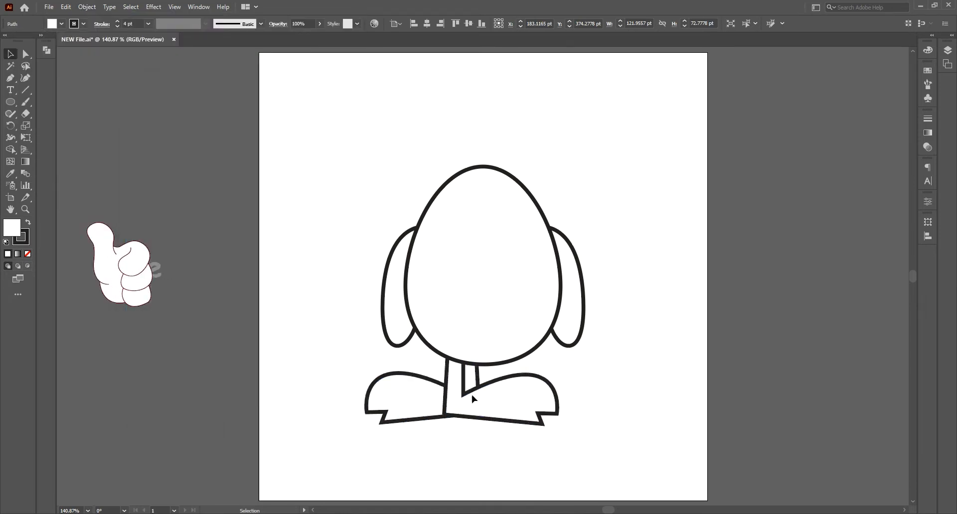
{"action": "left_click", "coordinate": [537, 392]}
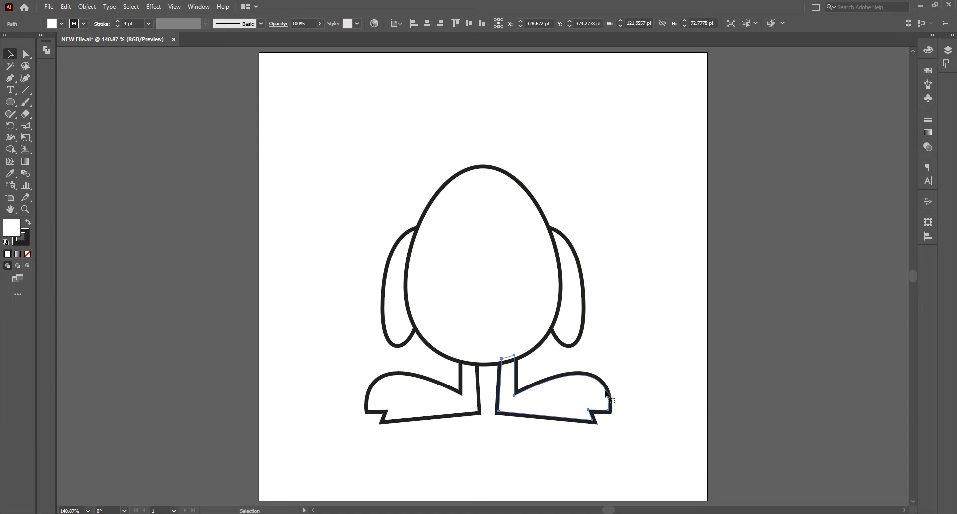
{"action": "left_click", "coordinate": [642, 337]}
Draw a closed, curved horn on the upper left of the head with the Pen tool
{"action": "left_click", "coordinate": [10, 78]}
{"action": "left_click", "coordinate": [451, 198]}
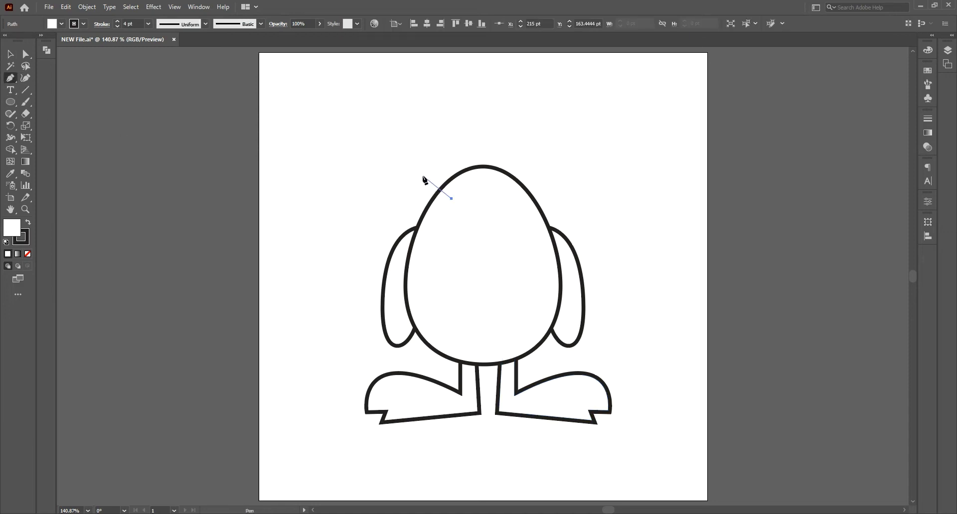
{"action": "left_click_drag", "start_coordinate": [426, 160], "coordinate": [421, 164]}
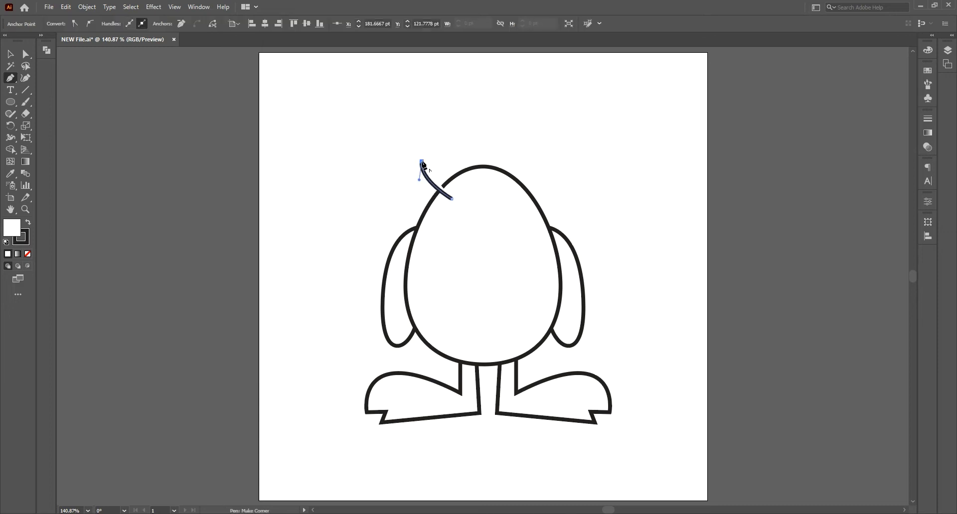
{"action": "mouse_move", "coordinate": [477, 246]}
{"action": "left_mouse_down"}
{"action": "mouse_move", "coordinate": [486, 239]}
{"action": "mouse_move", "coordinate": [478, 260]}
{"action": "left_mouse_up"}
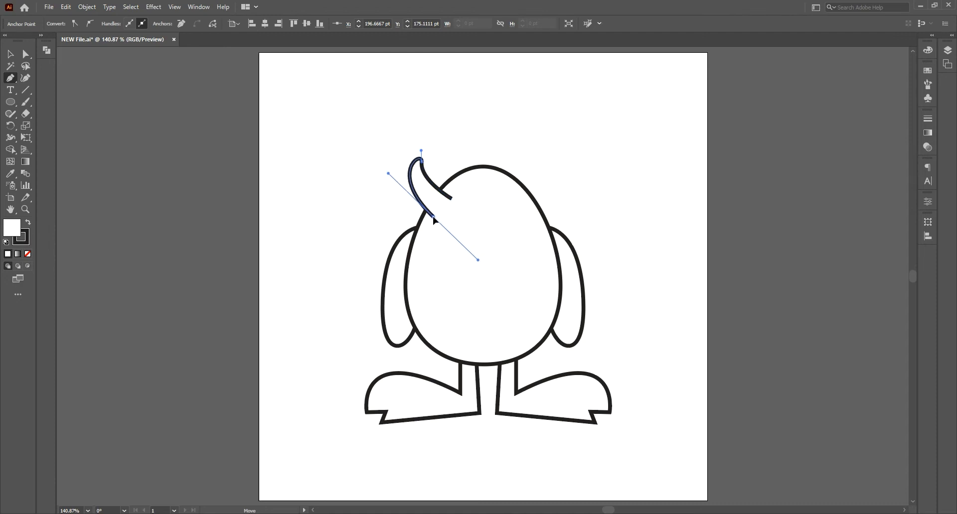
{"action": "left_click_drag", "start_coordinate": [388, 173], "coordinate": [394, 169]}
{"action": "left_click", "coordinate": [433, 217]}
{"action": "left_click", "coordinate": [451, 198]}
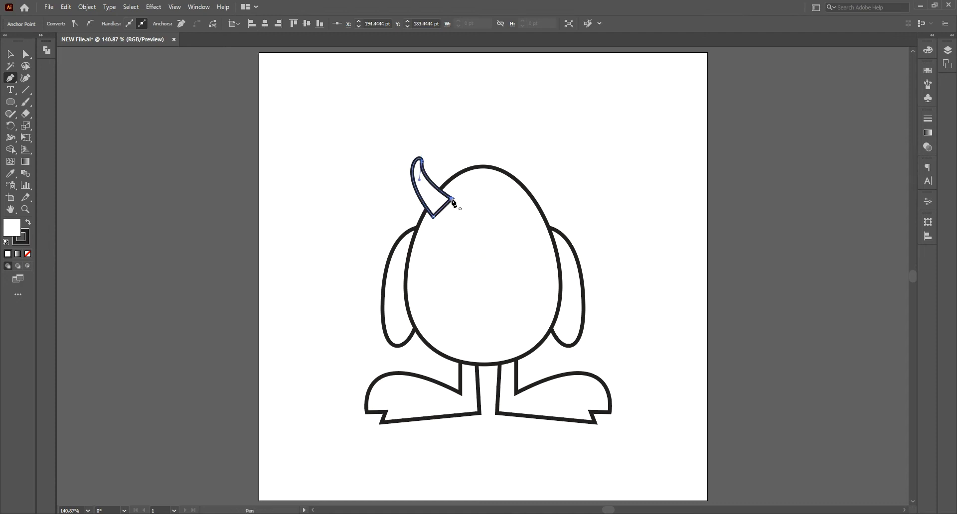
Move the left horn down slightly and send it behind the body
{"action": "left_click", "coordinate": [10, 59]}
{"action": "left_click_drag", "start_coordinate": [424, 192], "coordinate": [422, 200]}
{"action": "right_click", "coordinate": [422, 200]}
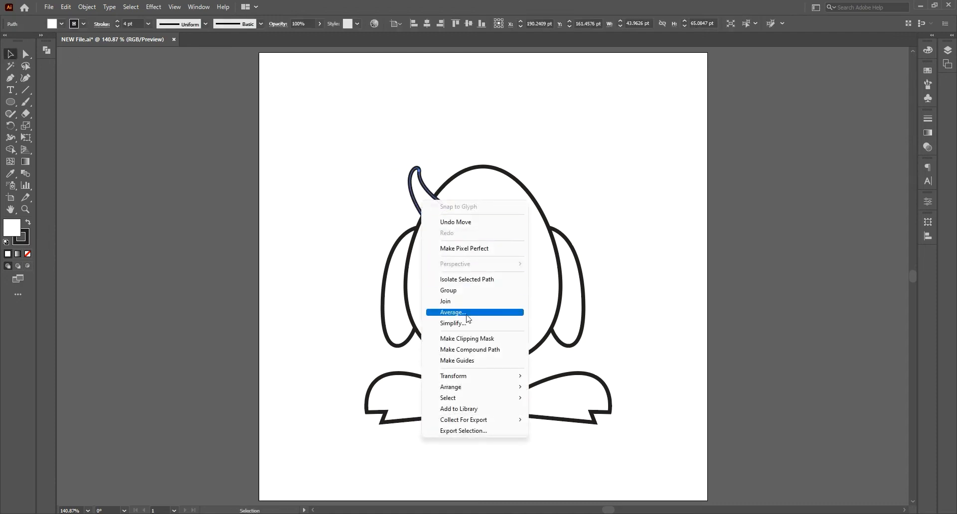
{"action": "mouse_move", "coordinate": [504, 387]}
{"action": "left_click", "coordinate": [550, 419]}
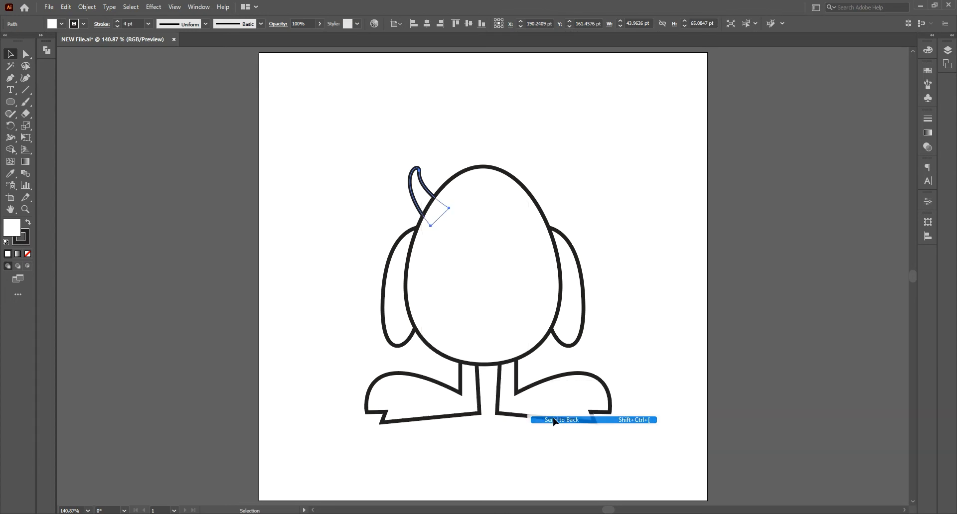
Refine the left horn's curve and tip by adjusting its anchor points, and reposition it against the head
{"action": "left_click", "coordinate": [432, 161]}
{"action": "left_click", "coordinate": [416, 188]}
{"action": "key", "text": "i"}
{"action": "key", "text": "p"}
{"action": "left_click", "coordinate": [419, 170], "text": "ctrl"}
{"action": "left_click_drag", "start_coordinate": [419, 160], "coordinate": [424, 148]}
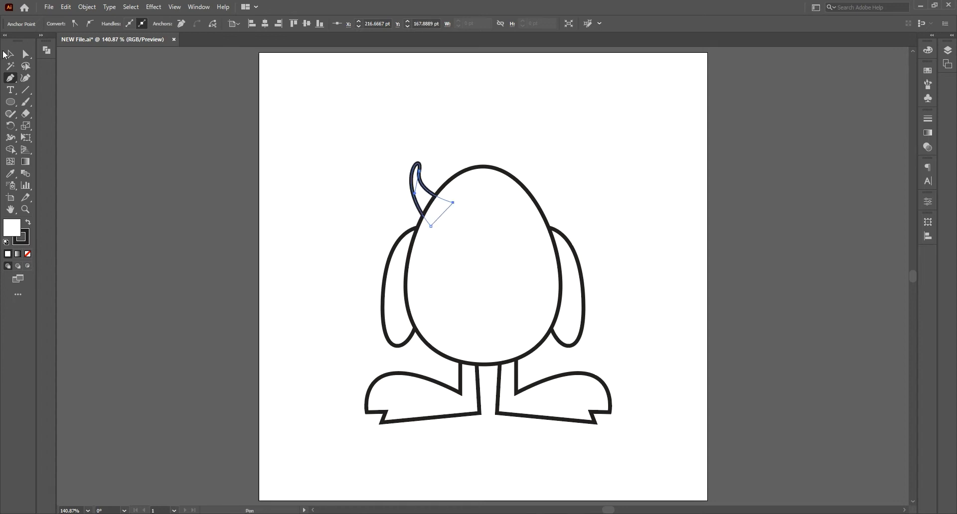
{"action": "key", "text": "v"}
{"action": "mouse_move", "coordinate": [420, 199]}
{"action": "left_mouse_down"}
{"action": "mouse_move", "coordinate": [457, 228]}
{"action": "mouse_move", "coordinate": [422, 200]}
{"action": "left_mouse_up"}
{"action": "left_click", "coordinate": [406, 133]}
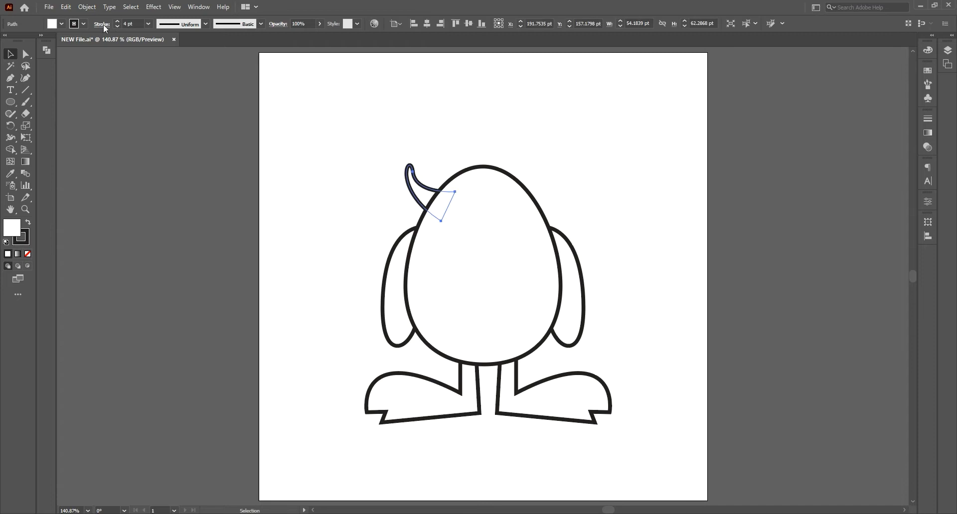
Create a mirrored copy of the horn with Transform Each and place it on the upper right of the head
{"action": "left_click", "coordinate": [89, 7]}
{"action": "left_click", "coordinate": [299, 94]}
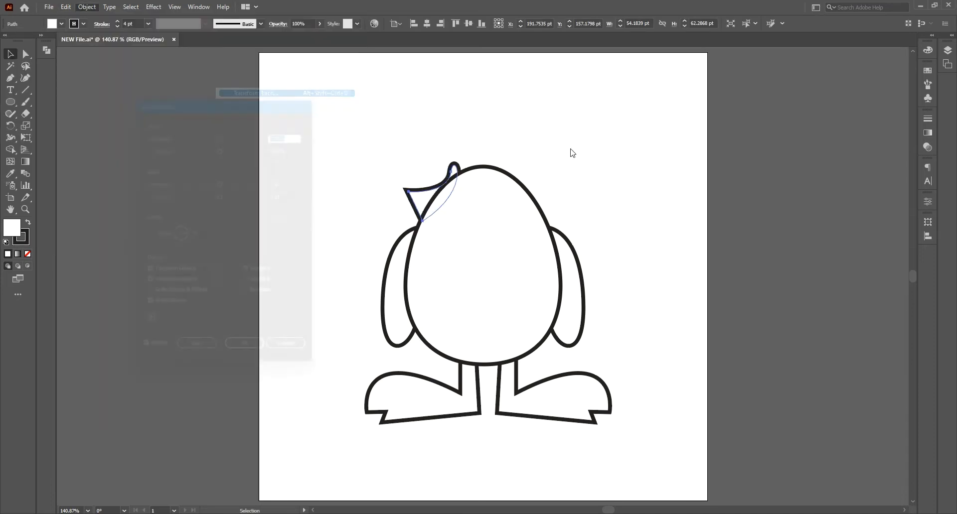
{"action": "left_click", "coordinate": [205, 362]}
{"action": "left_click_drag", "start_coordinate": [426, 203], "coordinate": [518, 204]}
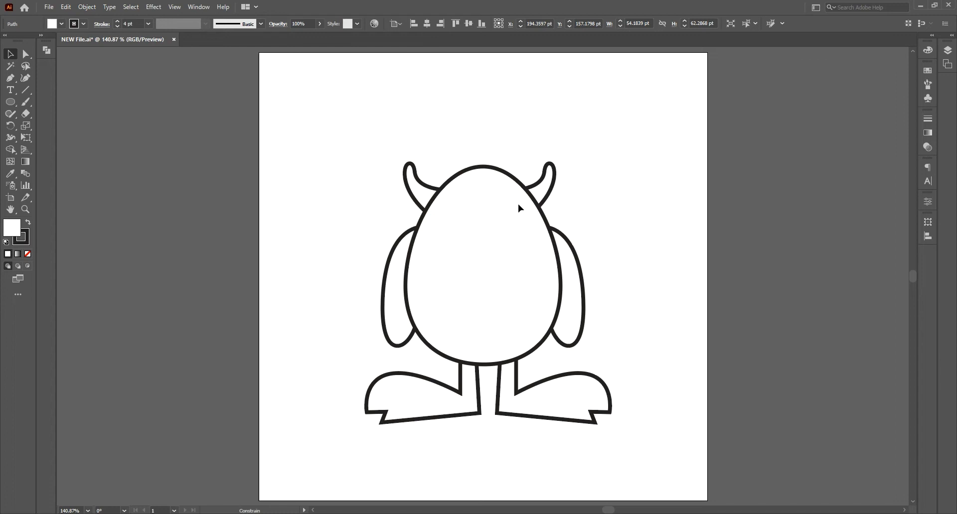
{"action": "left_click", "coordinate": [581, 198]}
{"action": "left_click", "coordinate": [481, 166]}
{"action": "left_click_drag", "start_coordinate": [544, 183], "coordinate": [550, 189]}
Add anchor points at the top of the body and pull them into two pointed, curved tufts of hair
{"action": "left_click", "coordinate": [474, 169]}
{"action": "left_click", "coordinate": [10, 80]}
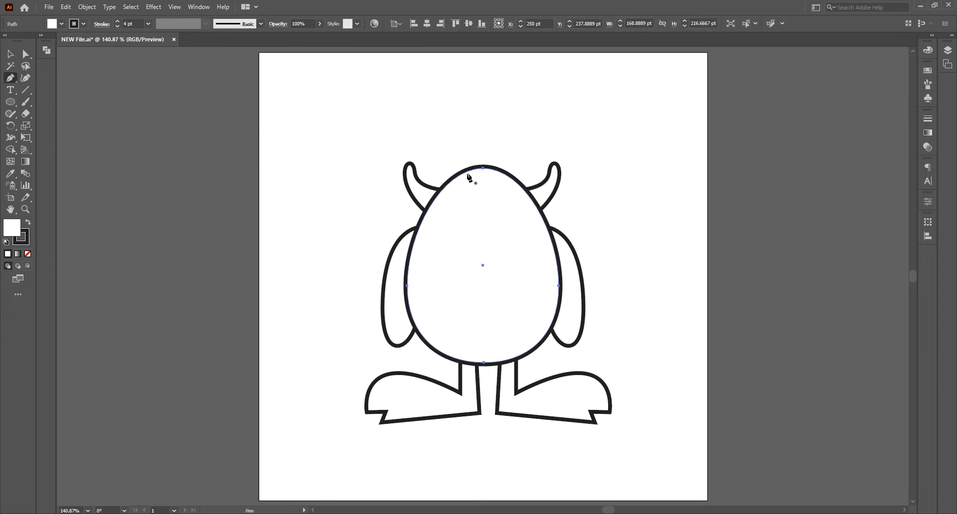
{"action": "left_click", "coordinate": [471, 170]}
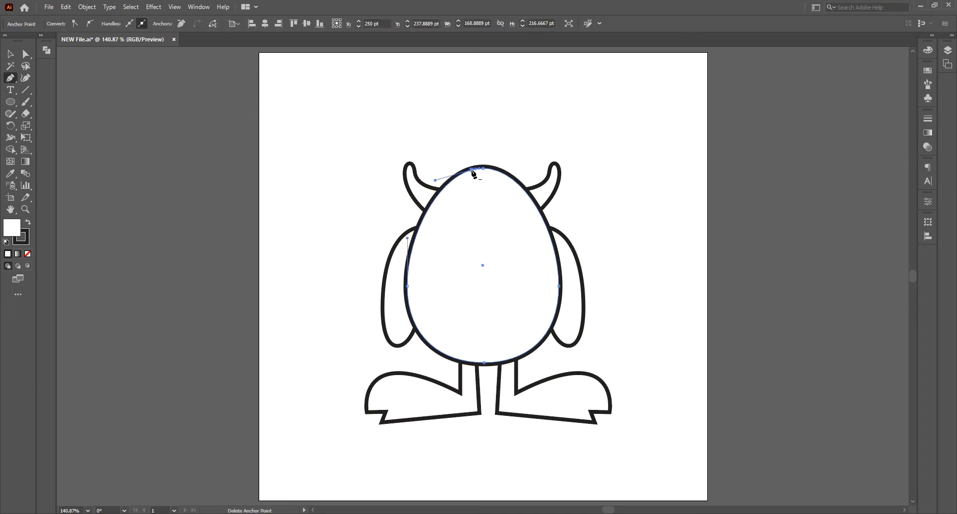
{"action": "left_click", "coordinate": [496, 170]}
{"action": "mouse_move", "coordinate": [483, 168]}
{"action": "left_mouse_down"}
{"action": "mouse_move", "coordinate": [442, 146]}
{"action": "mouse_move", "coordinate": [469, 148]}
{"action": "mouse_move", "coordinate": [472, 166]}
{"action": "mouse_move", "coordinate": [476, 158]}
{"action": "left_mouse_up"}
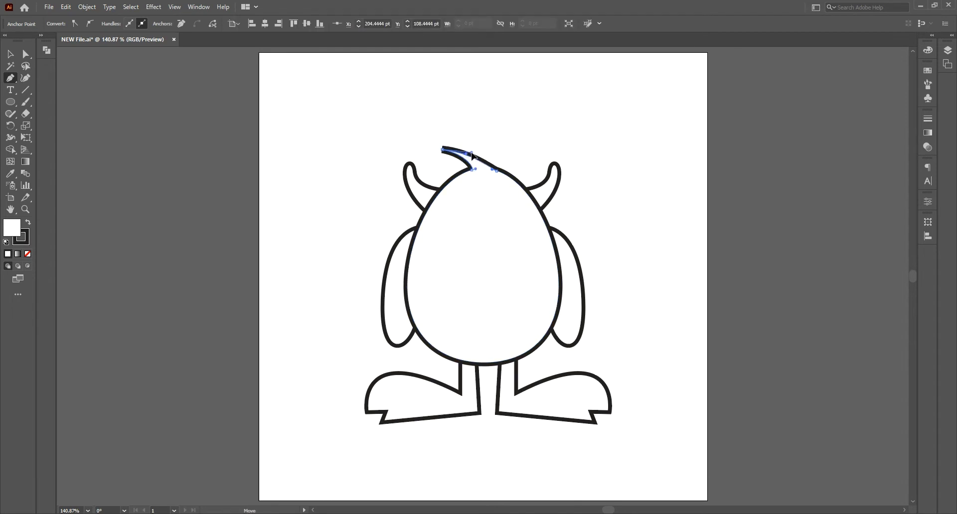
{"action": "left_click", "coordinate": [474, 158]}
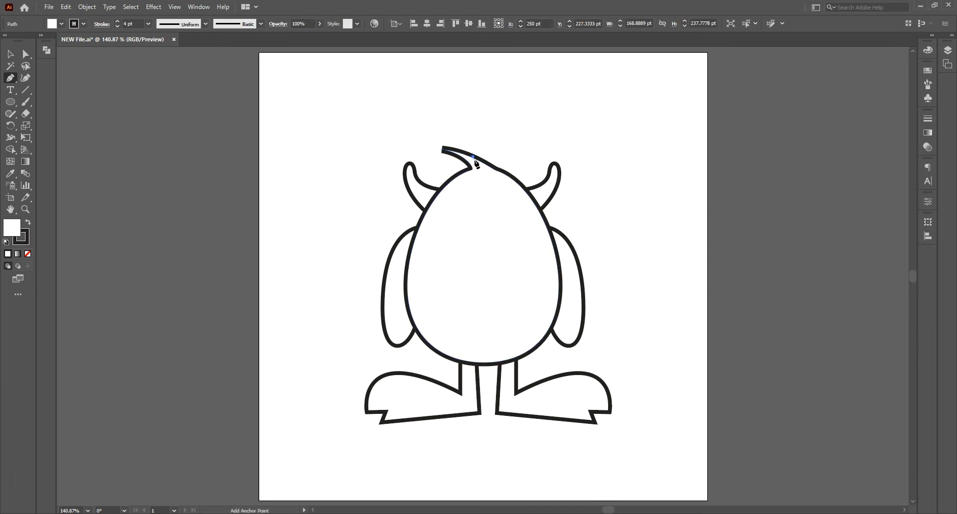
{"action": "mouse_move", "coordinate": [483, 165]}
{"action": "left_mouse_down"}
{"action": "mouse_move", "coordinate": [462, 114]}
{"action": "mouse_move", "coordinate": [490, 152]}
{"action": "mouse_move", "coordinate": [480, 133]}
{"action": "mouse_move", "coordinate": [480, 160]}
{"action": "mouse_move", "coordinate": [457, 150]}
{"action": "mouse_move", "coordinate": [486, 165]}
{"action": "mouse_move", "coordinate": [491, 144]}
{"action": "mouse_move", "coordinate": [462, 152]}
{"action": "mouse_move", "coordinate": [486, 167]}
{"action": "mouse_move", "coordinate": [488, 160]}
{"action": "left_mouse_up"}
{"action": "key", "text": "ctrl+z"}
{"action": "left_click", "coordinate": [450, 147], "text": "ctrl"}
{"action": "left_click", "coordinate": [11, 54]}
{"action": "left_click", "coordinate": [250, 135]}
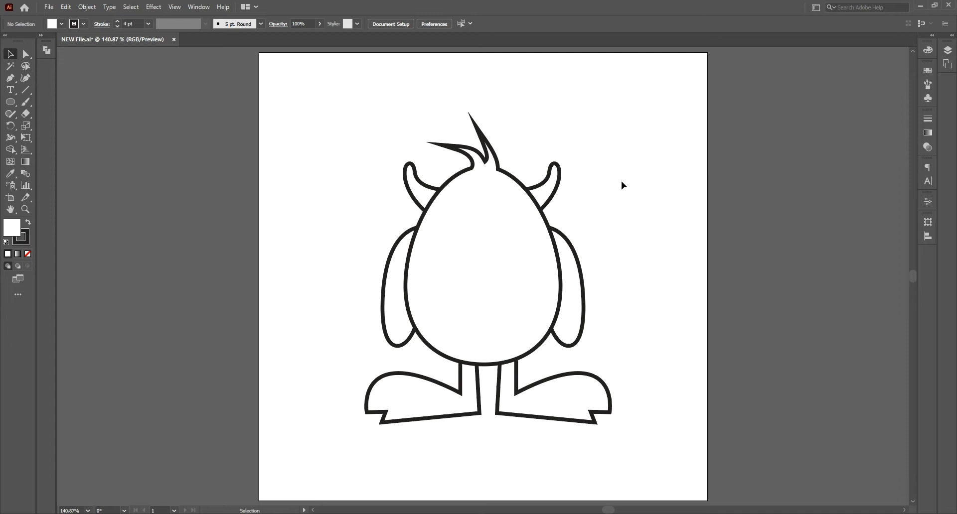
Draw a large circular eye with the Ellipse tool in the upper middle of the body and adjust its position
{"action": "key", "text": "l"}
{"action": "mouse_move", "coordinate": [449, 199]}
{"action": "left_mouse_down"}
{"action": "mouse_move", "coordinate": [522, 258]}
{"action": "mouse_move", "coordinate": [519, 269]}
{"action": "left_mouse_up"}
{"action": "left_click", "coordinate": [10, 54]}
{"action": "left_click_drag", "start_coordinate": [501, 223], "coordinate": [511, 259]}
Set the inner eye circle's stroke weight to 0 and its fill colour to f2f2f2
{"action": "left_click", "coordinate": [10, 102]}
{"action": "left_click_drag", "start_coordinate": [123, 24], "coordinate": [131, 37]}
{"action": "type", "text": "0"}
{"action": "key", "text": "Return"}
{"action": "double_click", "coordinate": [14, 227]}
{"action": "type", "text": "f2f2f2"}
{"action": "left_click", "coordinate": [694, 127]}
Resize the light grey inner circle to sit inside the eye outline
{"action": "key", "text": "v"}
{"action": "key", "text": "ctrl+shift+a"}
{"action": "left_click", "coordinate": [492, 233]}
{"action": "key", "text": "e"}
{"action": "left_click_drag", "start_coordinate": [510, 259], "coordinate": [515, 260]}
{"action": "key", "text": "v"}
{"action": "key", "text": "ctrl+shift+a"}
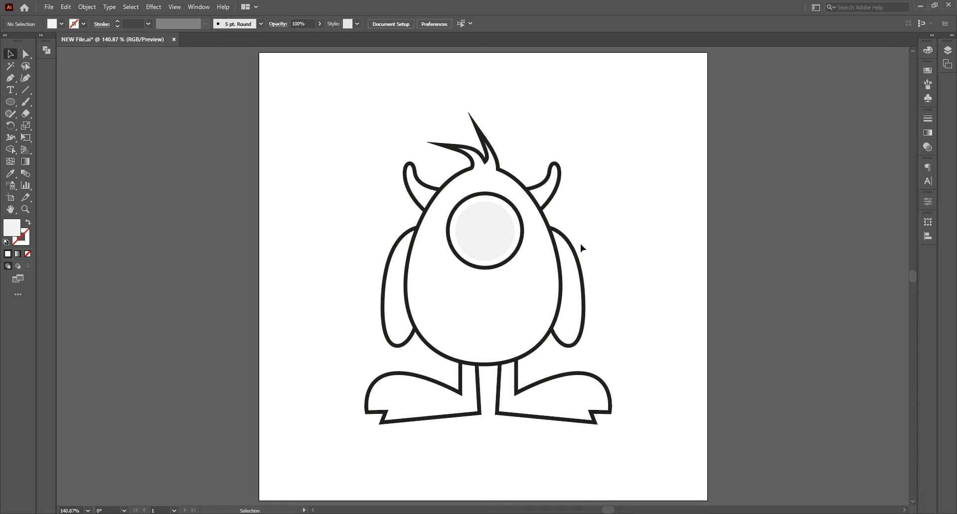
Copy the grey eye circle to the lower body and reshape its upper edge downward to form a smiling mouth
{"action": "left_click_drag", "start_coordinate": [483, 240], "coordinate": [485, 322]}
{"action": "left_click", "coordinate": [9, 76]}
{"action": "left_click", "coordinate": [485, 292]}
{"action": "key", "text": "v"}
{"action": "left_click", "coordinate": [638, 328]}
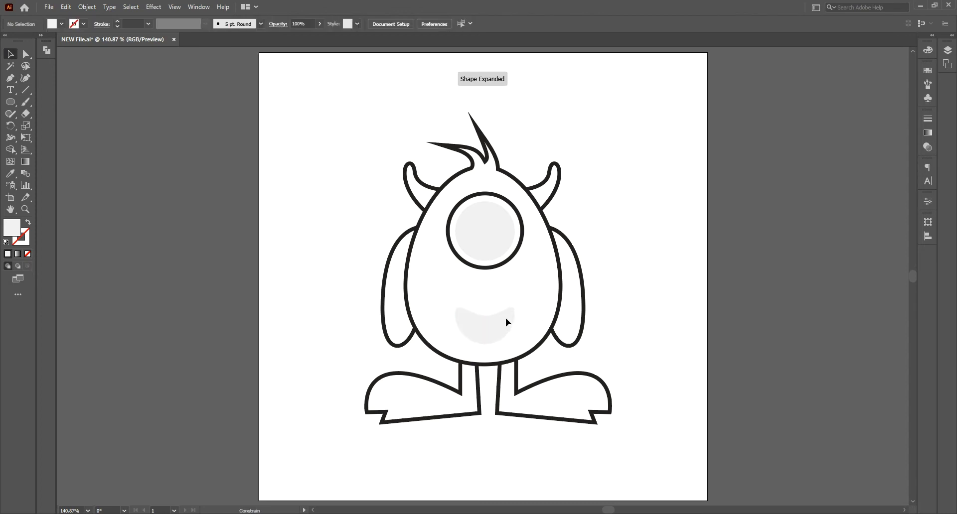
Give the mouth shape a black 000000 stroke and remove its fill
{"action": "left_click", "coordinate": [506, 321]}
{"action": "double_click", "coordinate": [20, 240]}
{"action": "left_click", "coordinate": [469, 246]}
{"action": "left_click", "coordinate": [706, 128]}
{"action": "left_click", "coordinate": [28, 254]}
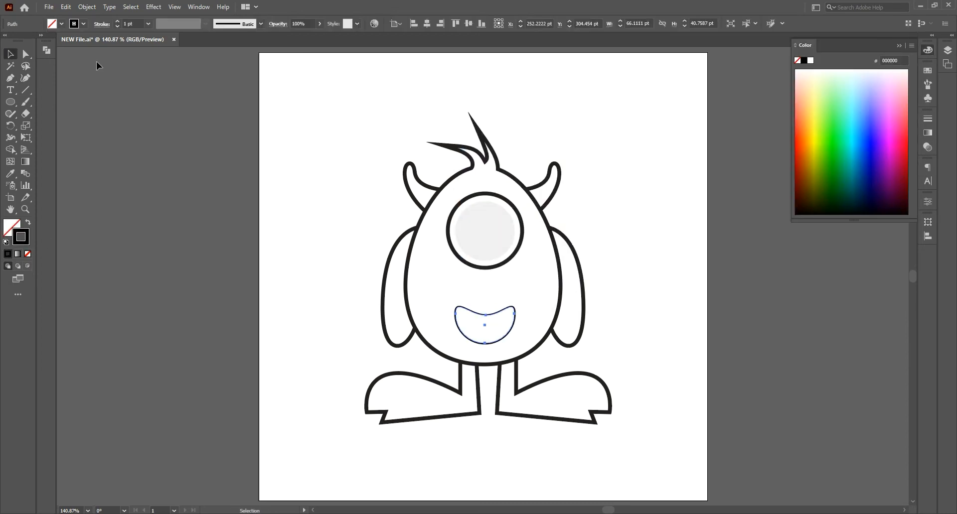
Set the mouth's stroke weight to 4 pt and widen the mouth symmetrically to about 85.6 pt
{"action": "type", "text": "4"}
{"action": "key", "text": "Return"}
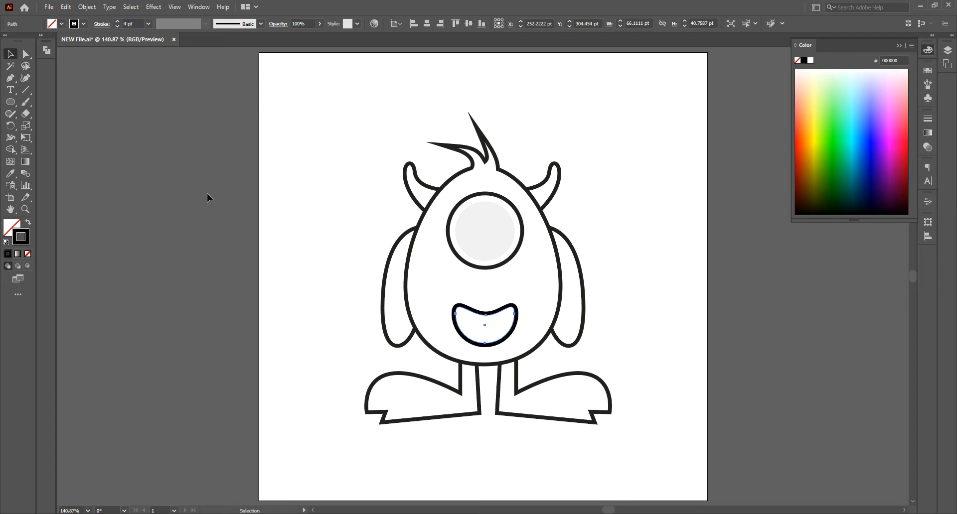
{"action": "key", "text": "e"}
{"action": "left_click_drag", "start_coordinate": [517, 324], "coordinate": [524, 324]}
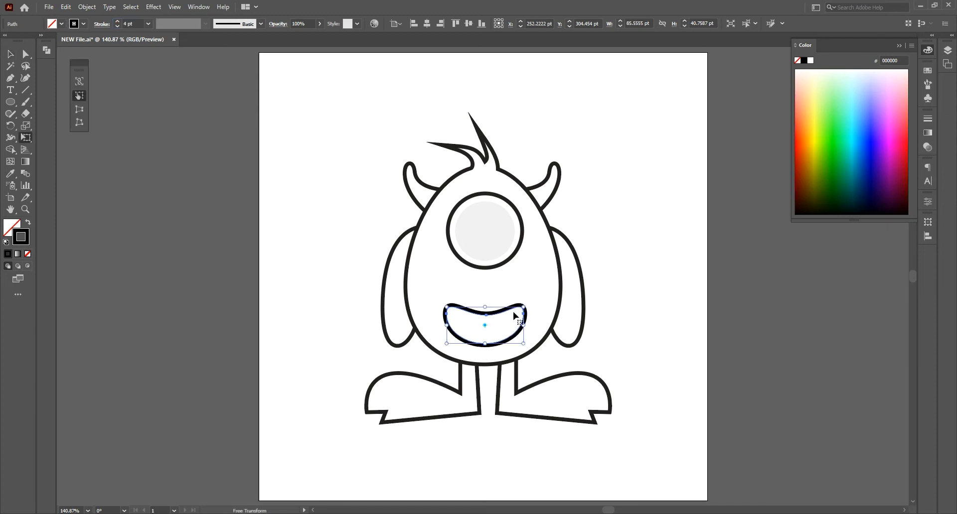
Draw a curved fang across the mouth's upper left edge with the Pen tool and place a horizontally mirrored copy at the right corner
{"action": "key", "text": "p"}
{"action": "mouse_move", "coordinate": [455, 298]}
{"action": "left_mouse_down"}
{"action": "mouse_move", "coordinate": [458, 326]}
{"action": "mouse_move", "coordinate": [464, 310]}
{"action": "left_mouse_up"}
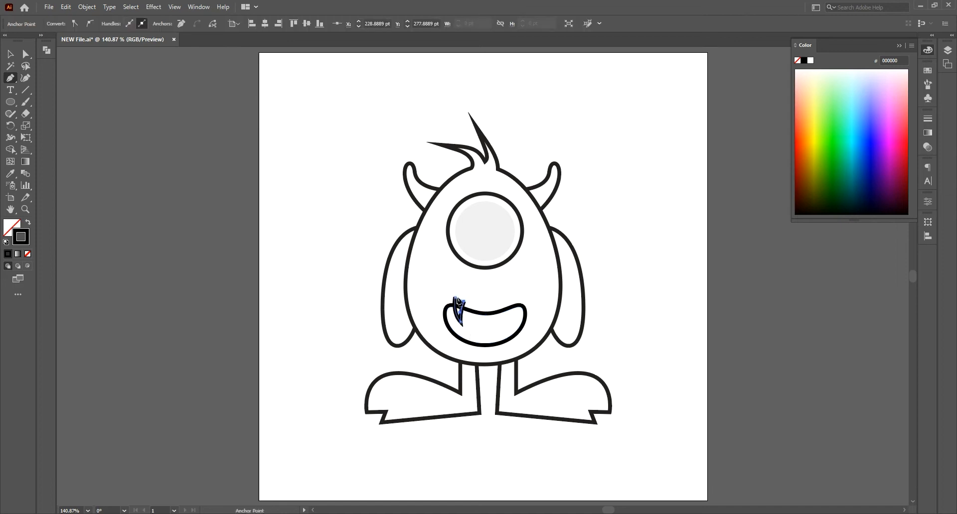
{"action": "key", "text": "v"}
{"action": "left_click", "coordinate": [87, 6]}
{"action": "mouse_move", "coordinate": [200, 18]}
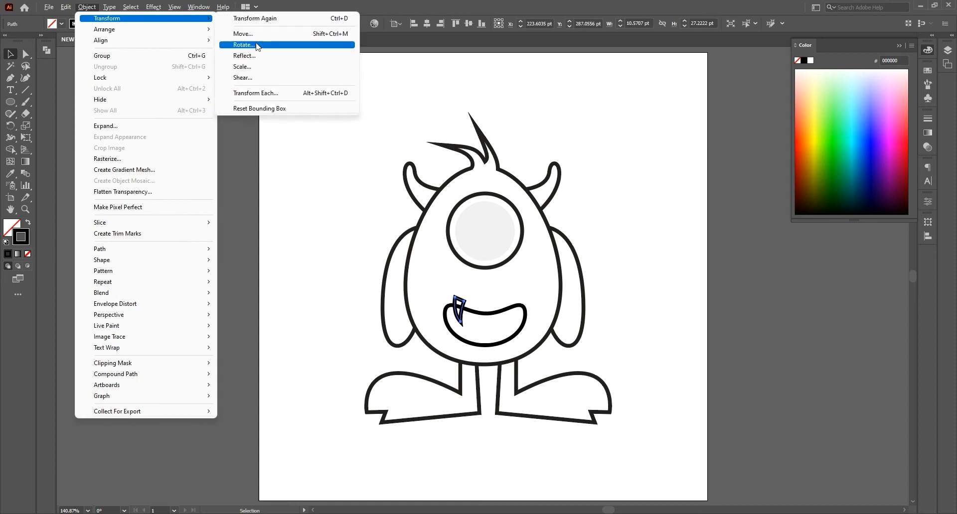
{"action": "left_click", "coordinate": [255, 92]}
{"action": "left_click", "coordinate": [197, 361]}
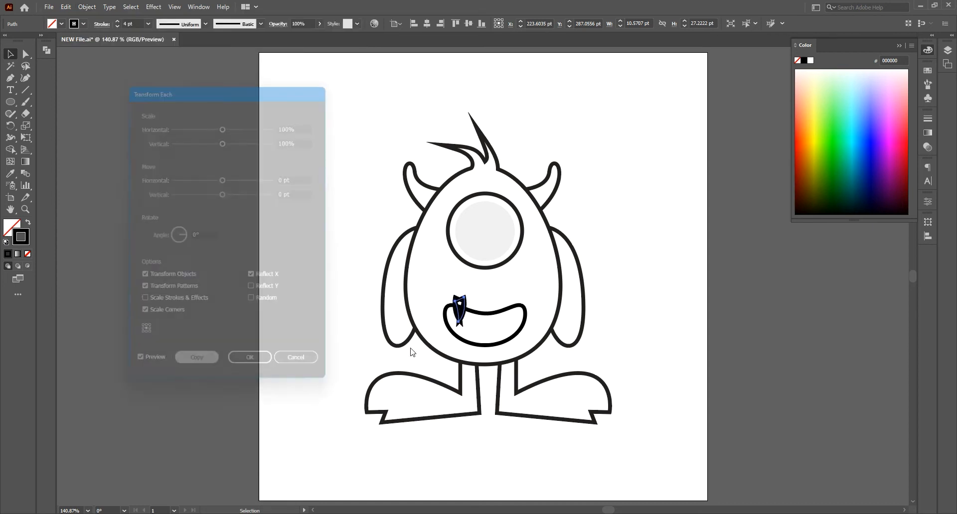
{"action": "key", "text": "ctrl+z"}
{"action": "left_click_drag", "start_coordinate": [465, 306], "coordinate": [513, 305]}
Set the stroke weight of both fangs to 1 pt and shift them slightly down into the mouth
{"action": "left_click", "coordinate": [464, 304]}
{"action": "left_click", "coordinate": [467, 300]}
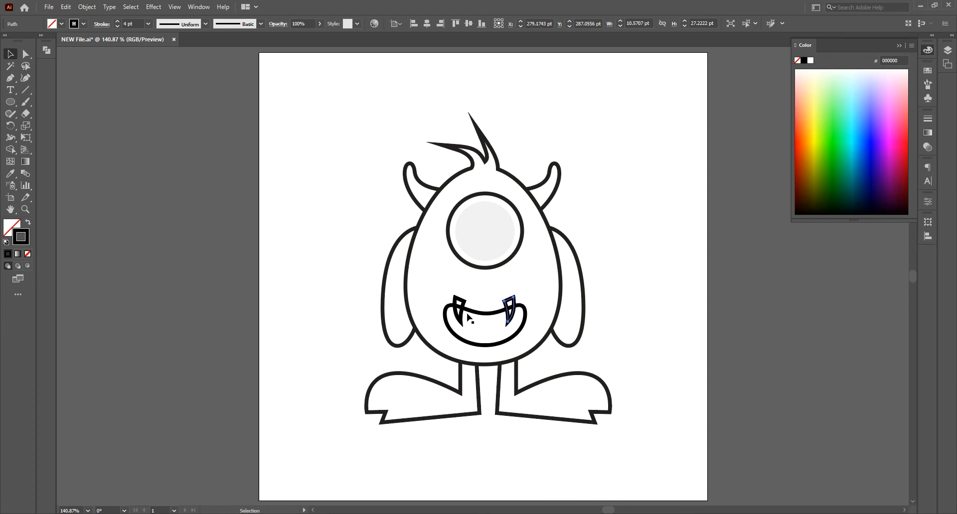
{"action": "left_click", "coordinate": [509, 316], "text": "shift"}
{"action": "key", "text": "ctrl+shift+a"}
{"action": "left_click", "coordinate": [510, 299]}
{"action": "left_click", "coordinate": [462, 301], "text": "shift"}
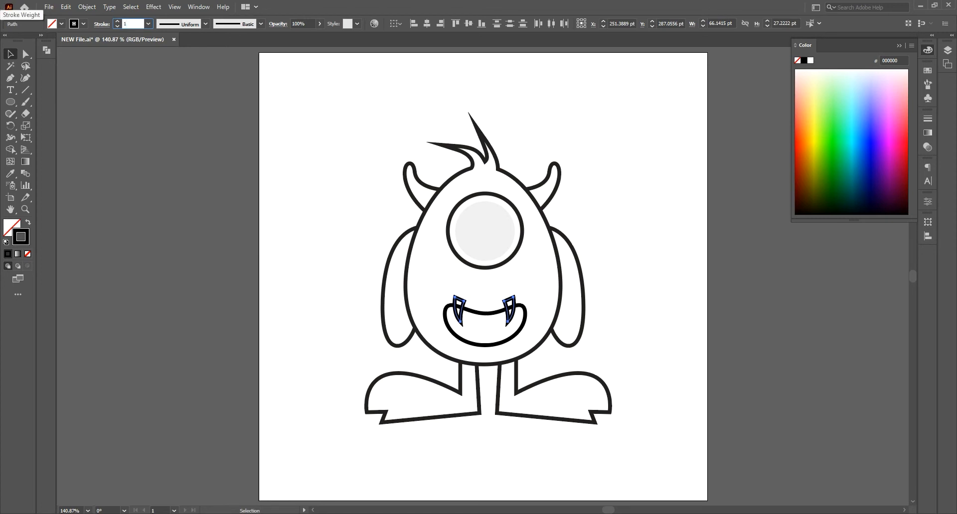
{"action": "type", "text": "1"}
{"action": "key", "text": "Return"}
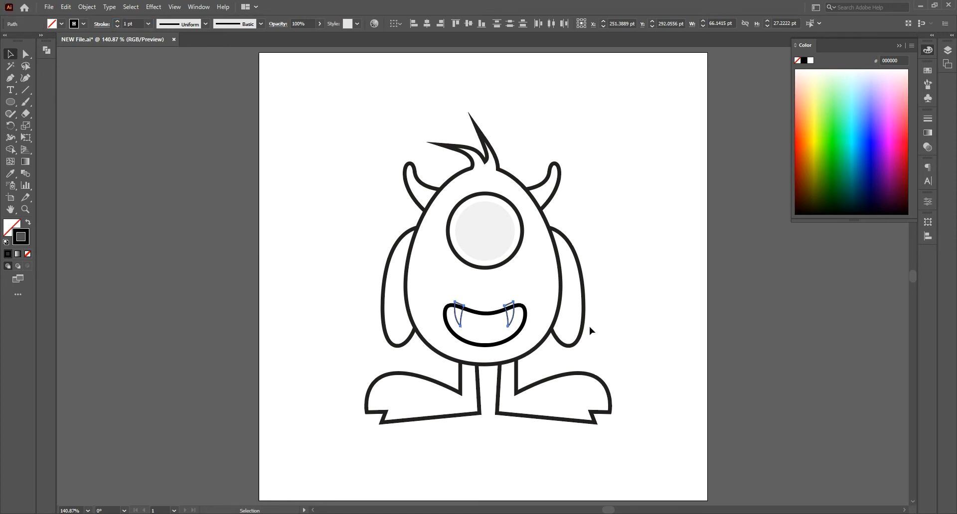
Scale each upper fang down to about 8.4 by 21.6 pt, keeping both at the mouth's upper corners
{"action": "left_click", "coordinate": [559, 330]}
{"action": "left_click", "coordinate": [510, 326]}
{"action": "key", "text": "e"}
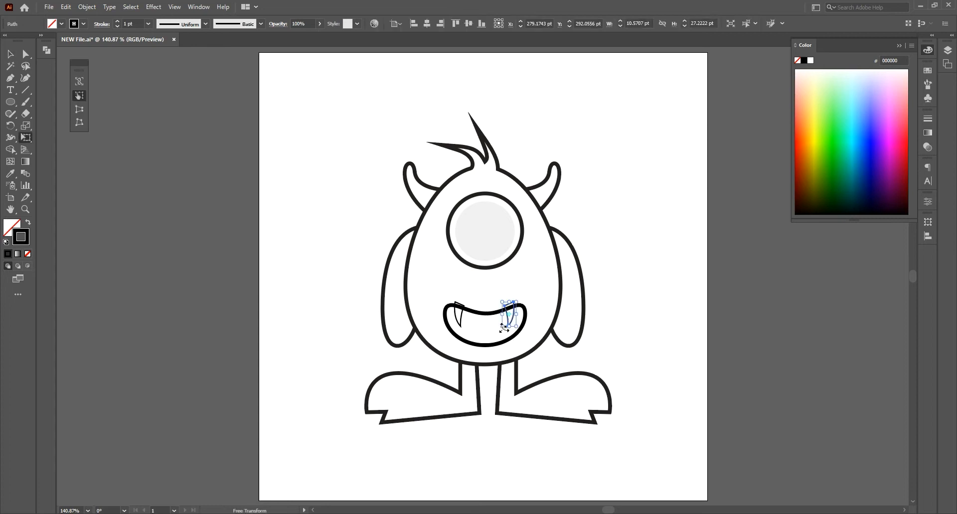
{"action": "left_click", "coordinate": [459, 319], "text": "ctrl"}
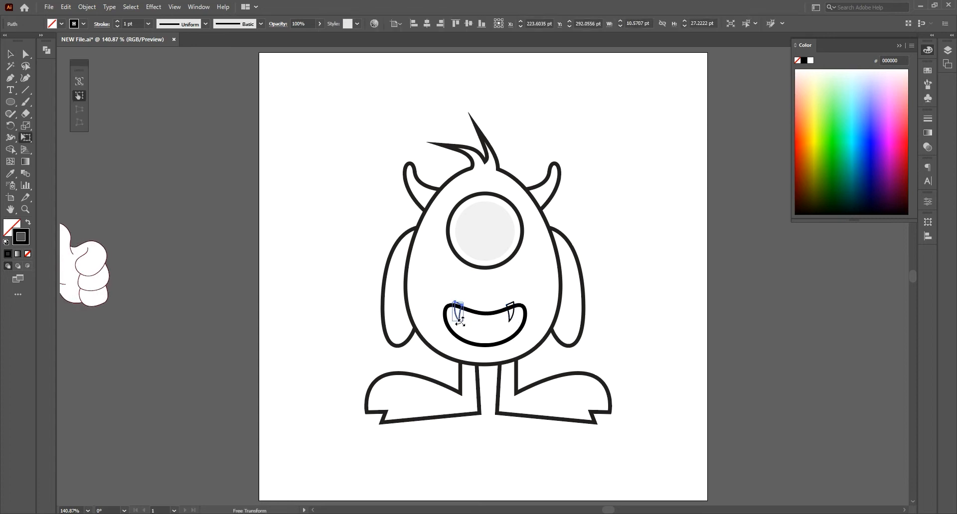
{"action": "key", "text": "v"}
{"action": "left_click", "coordinate": [514, 320]}
{"action": "left_click", "coordinate": [513, 318]}
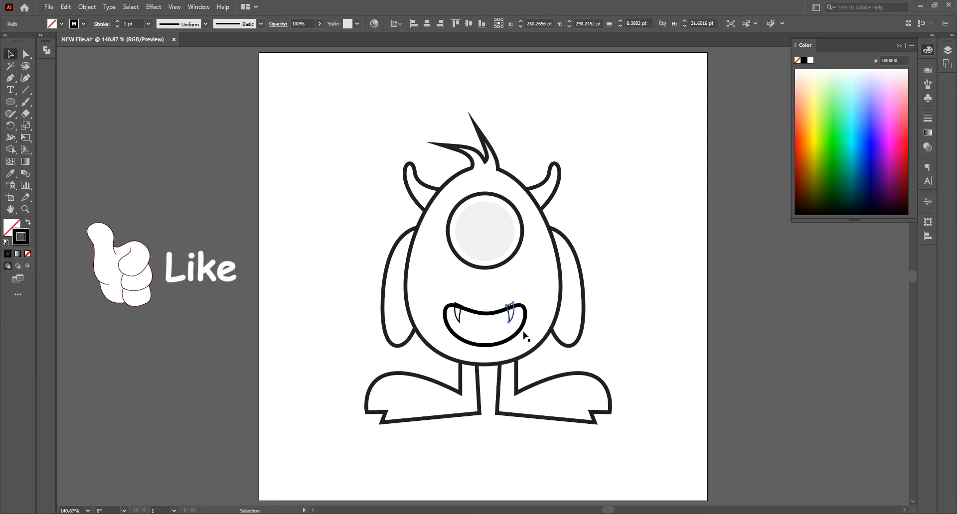
Create vertically flipped copies of both fangs using Transform Each with Reflect Y, and place them closer together on the mouth's lower edge
{"action": "left_click", "coordinate": [459, 314], "text": "shift"}
{"action": "left_click", "coordinate": [88, 6]}
{"action": "mouse_move", "coordinate": [107, 18]}
{"action": "left_click", "coordinate": [273, 92]}
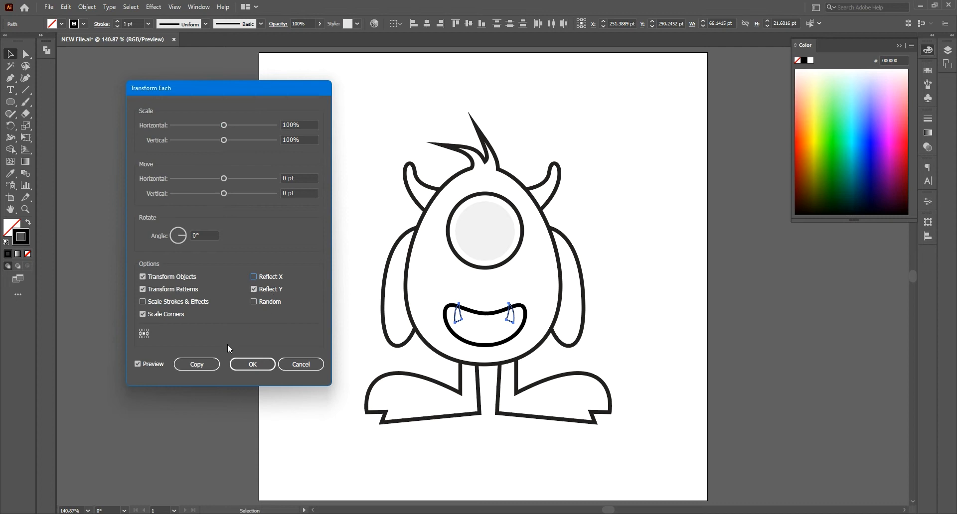
{"action": "left_click", "coordinate": [197, 364]}
{"action": "left_click_drag", "start_coordinate": [462, 317], "coordinate": [506, 346]}
{"action": "left_click", "coordinate": [498, 353]}
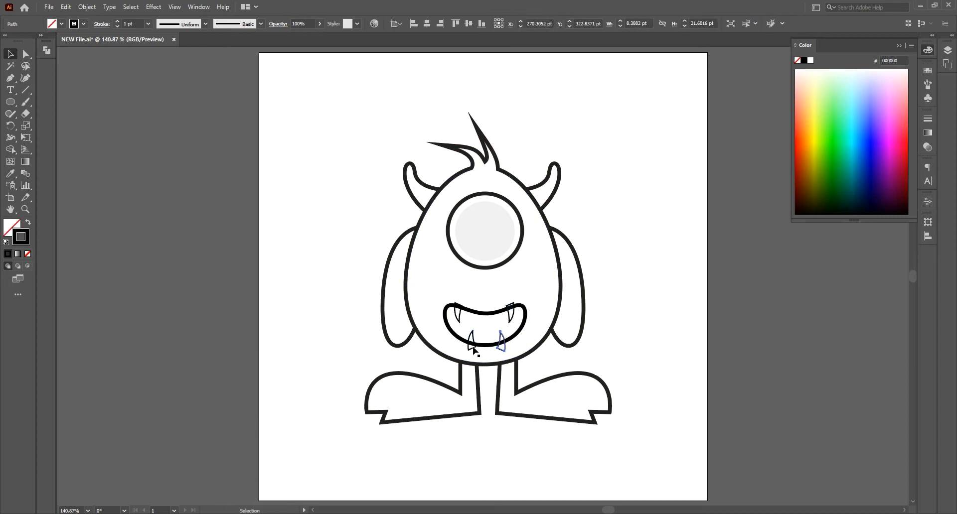
Select the mouth and all four fangs and split the fangs along the mouth outline with Shape Builder
{"action": "left_click", "coordinate": [460, 317], "text": "shift"}
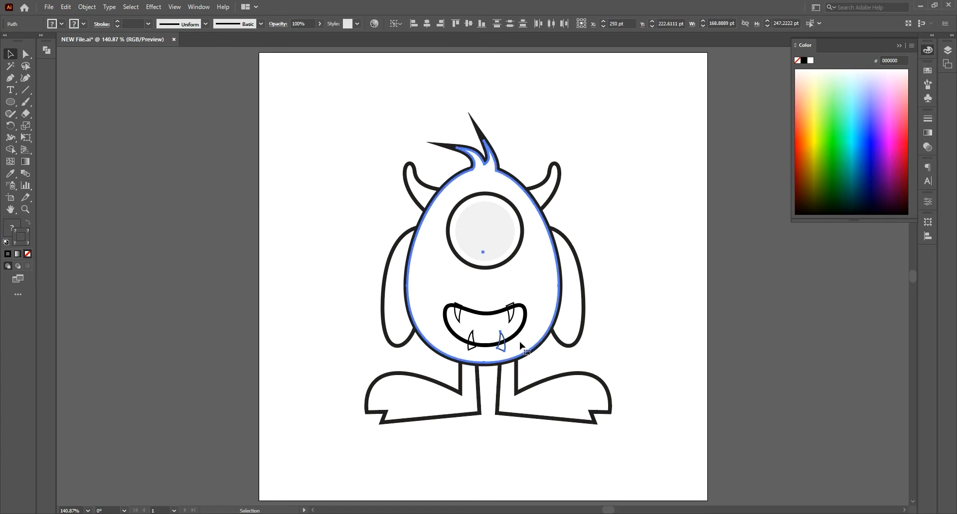
{"action": "left_click", "coordinate": [541, 348]}
{"action": "left_click_drag", "start_coordinate": [514, 346], "coordinate": [513, 345]}
{"action": "left_click", "coordinate": [505, 343]}
{"action": "left_click", "coordinate": [475, 344], "text": "shift"}
{"action": "left_click", "coordinate": [479, 346], "text": "shift"}
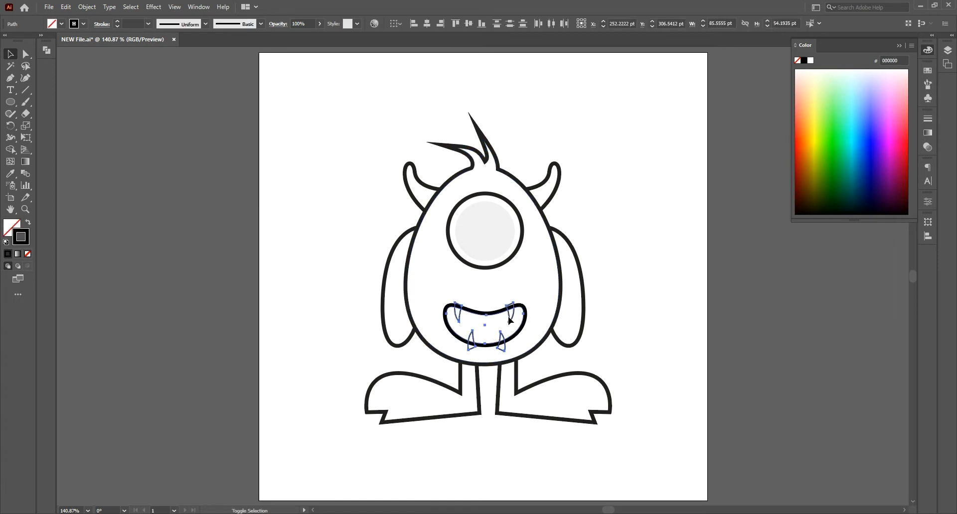
{"action": "left_click_drag", "start_coordinate": [10, 149], "coordinate": [55, 149]}
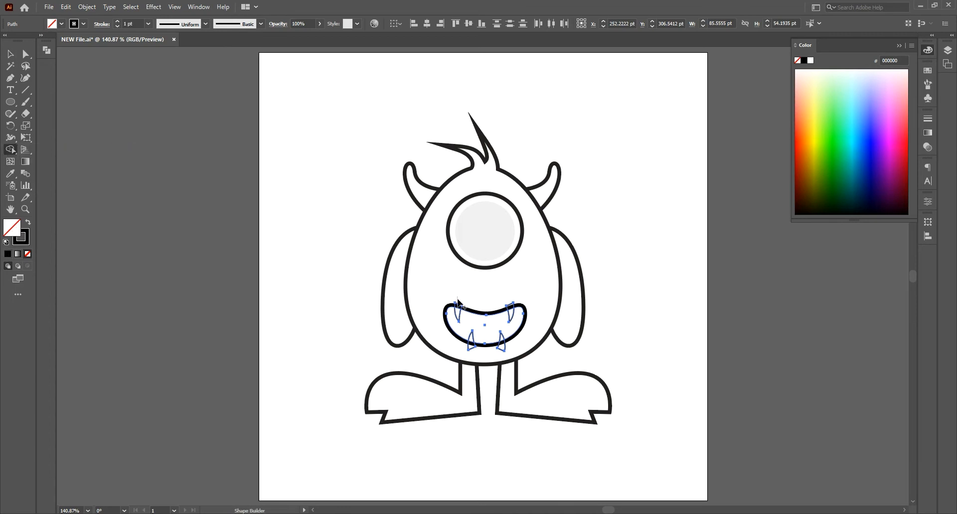
{"action": "left_click_drag", "start_coordinate": [513, 305], "coordinate": [514, 307]}
{"action": "left_click_drag", "start_coordinate": [455, 303], "coordinate": [455, 304]}
Delete the leftover fang pieces outside the mouth outline
{"action": "left_click", "coordinate": [10, 55]}
{"action": "left_click", "coordinate": [329, 239]}
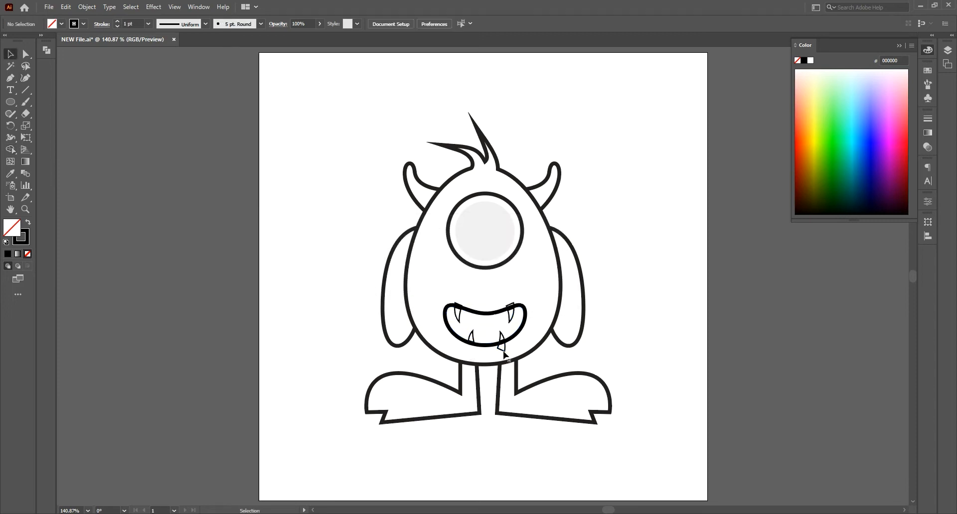
{"action": "left_click", "coordinate": [461, 307]}
{"action": "key", "text": "Delete"}
Draw a flat ellipse over the mouth's lower part and trim away everything outside the mouth with Shape Builder to form a tongue
{"action": "left_click", "coordinate": [10, 101]}
{"action": "left_click_drag", "start_coordinate": [518, 350], "coordinate": [449, 324]}
{"action": "key", "text": "v"}
{"action": "left_click", "coordinate": [522, 334], "text": "shift"}
{"action": "left_click", "coordinate": [10, 149]}
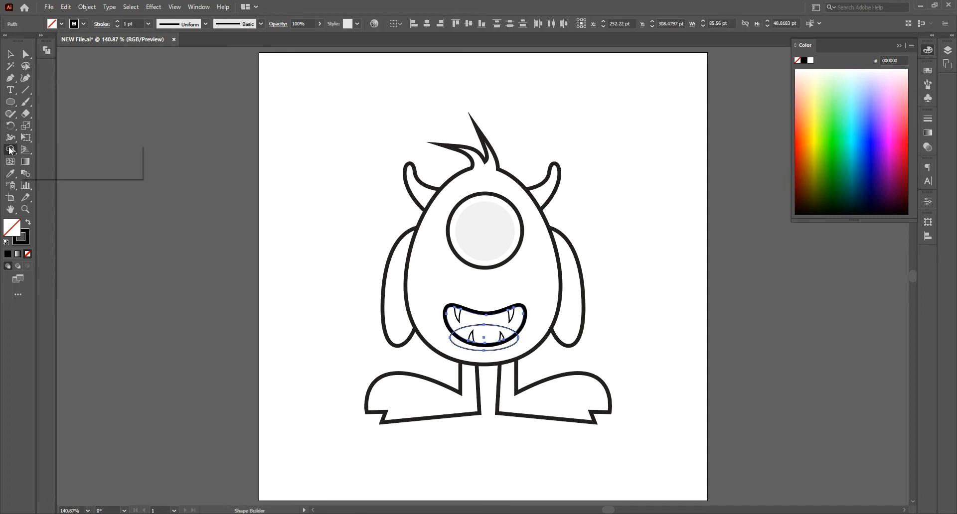
{"action": "left_click", "coordinate": [10, 54]}
{"action": "left_click", "coordinate": [304, 298]}
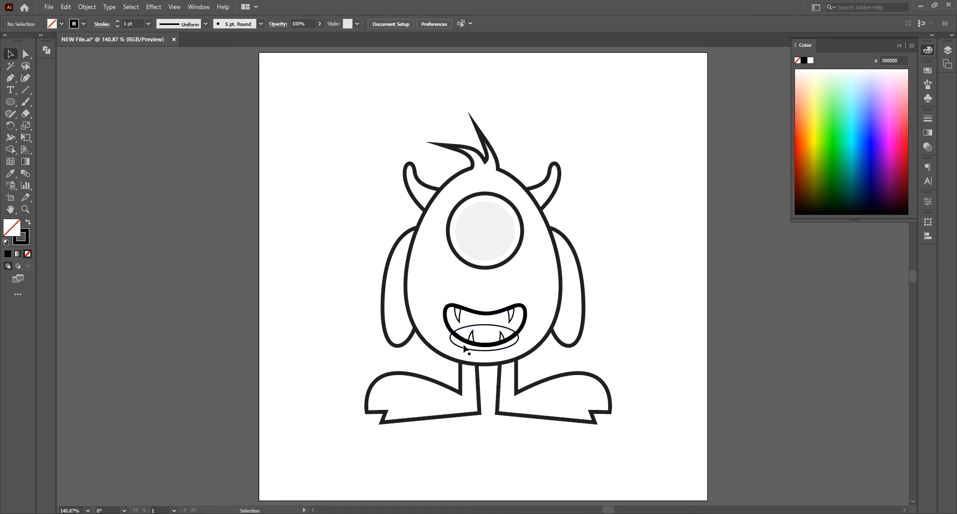
{"action": "left_click", "coordinate": [481, 351]}
{"action": "key", "text": "Delete"}
Fill the light grey inner eye circle with black 000000
{"action": "left_click", "coordinate": [486, 243]}
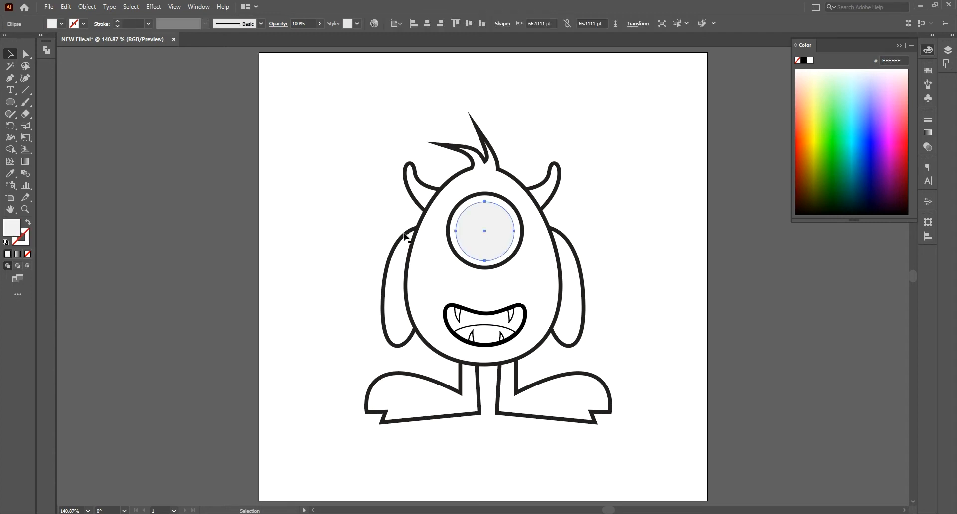
{"action": "double_click", "coordinate": [11, 232]}
{"action": "type", "text": "000000"}
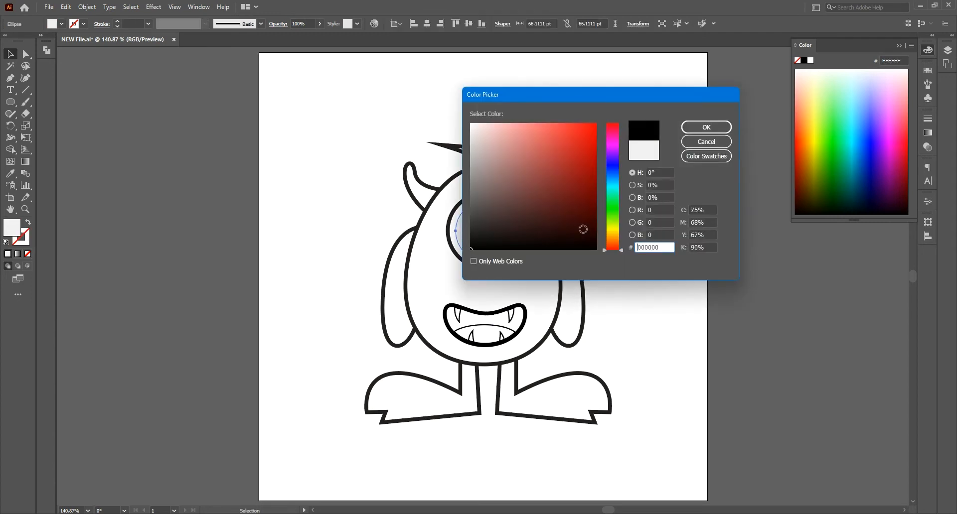
{"action": "left_click", "coordinate": [697, 127]}
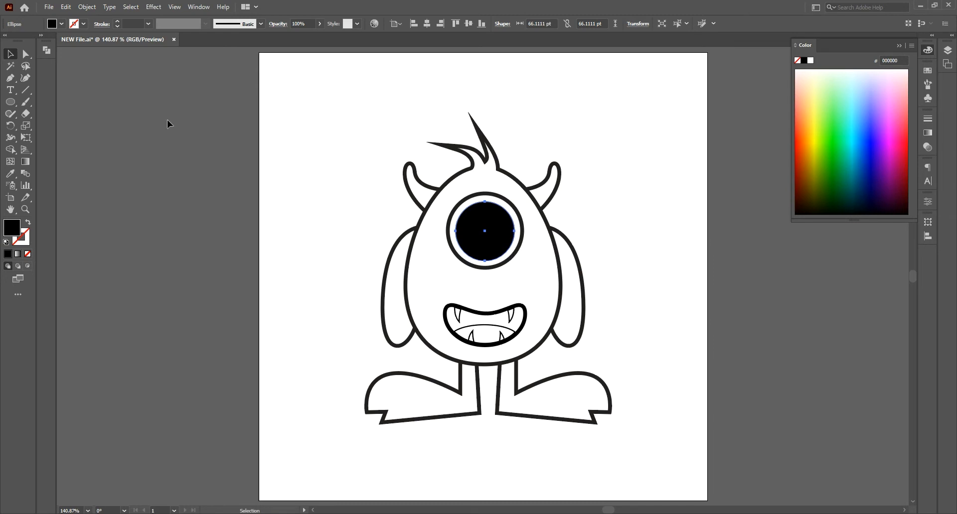
Paste a copy of the black eye circle in place, shrink it around its centre to about 56 pt and fill it with dark brown 3D1919
{"action": "left_click", "coordinate": [71, 8]}
{"action": "left_click", "coordinate": [67, 7]}
{"action": "left_click", "coordinate": [66, 7]}
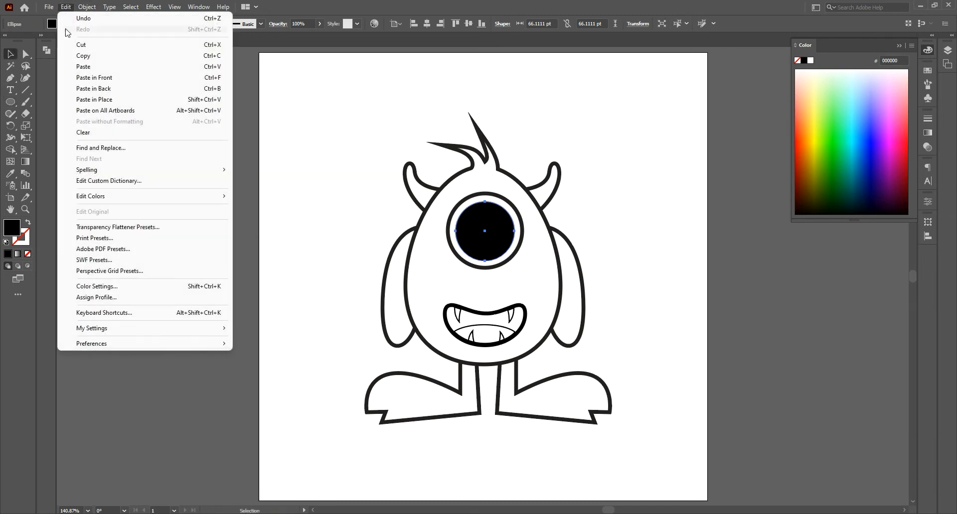
{"action": "left_click", "coordinate": [85, 100]}
{"action": "key", "text": "e"}
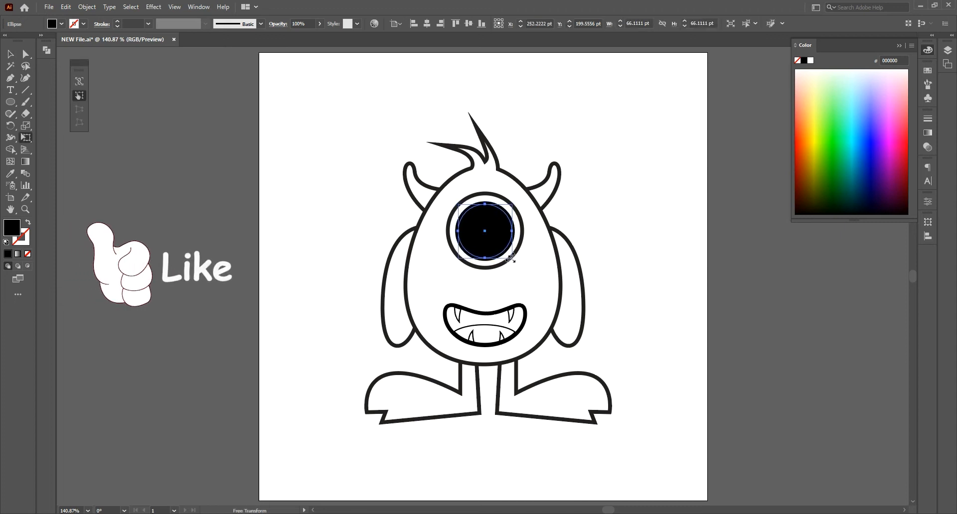
{"action": "left_click_drag", "start_coordinate": [510, 259], "coordinate": [506, 254]}
{"action": "double_click", "coordinate": [11, 228]}
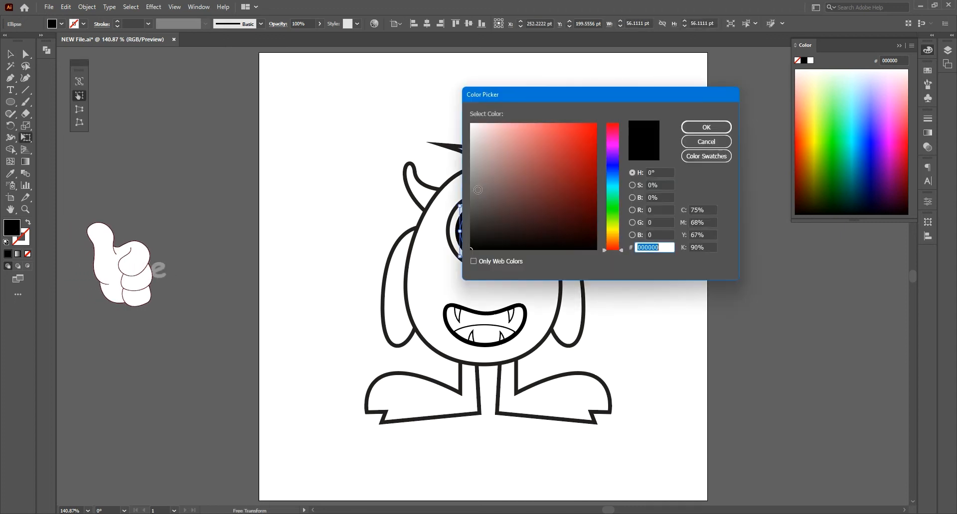
{"action": "left_click", "coordinate": [544, 217]}
{"action": "left_click", "coordinate": [717, 127]}
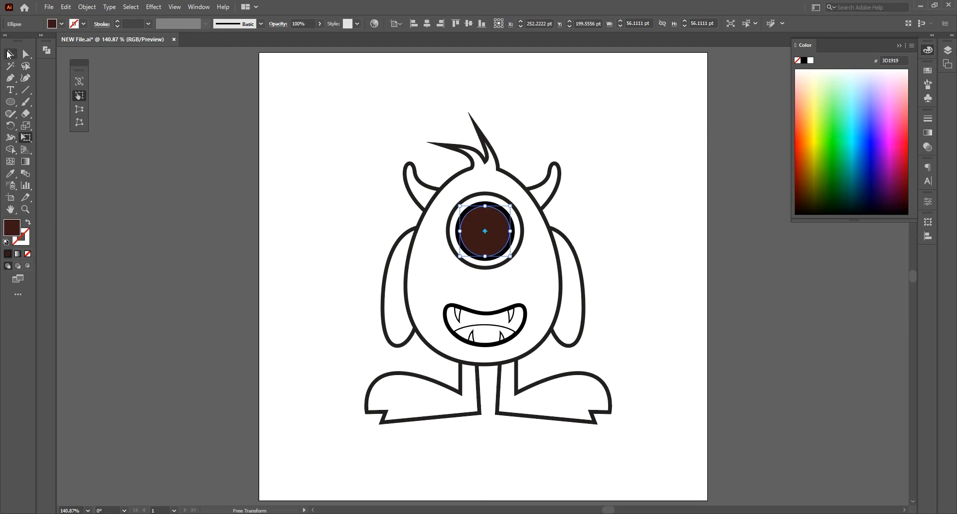
{"action": "left_click", "coordinate": [8, 54]}
{"action": "left_click", "coordinate": [199, 136]}
Paste a copy of the brown circle in place, shrink it to a small highlight and fill it with white
{"action": "left_click", "coordinate": [487, 245]}
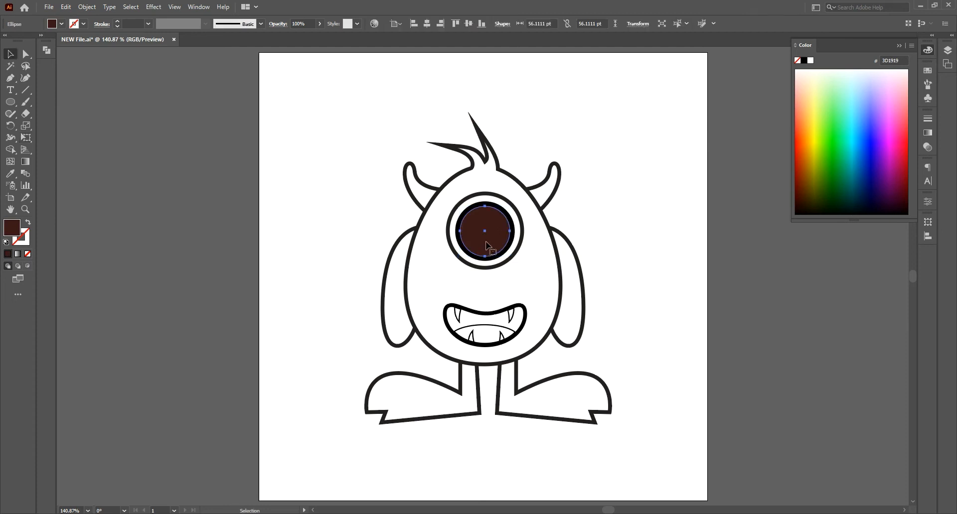
{"action": "left_click", "coordinate": [67, 7]}
{"action": "left_click", "coordinate": [82, 55]}
{"action": "left_click", "coordinate": [65, 7]}
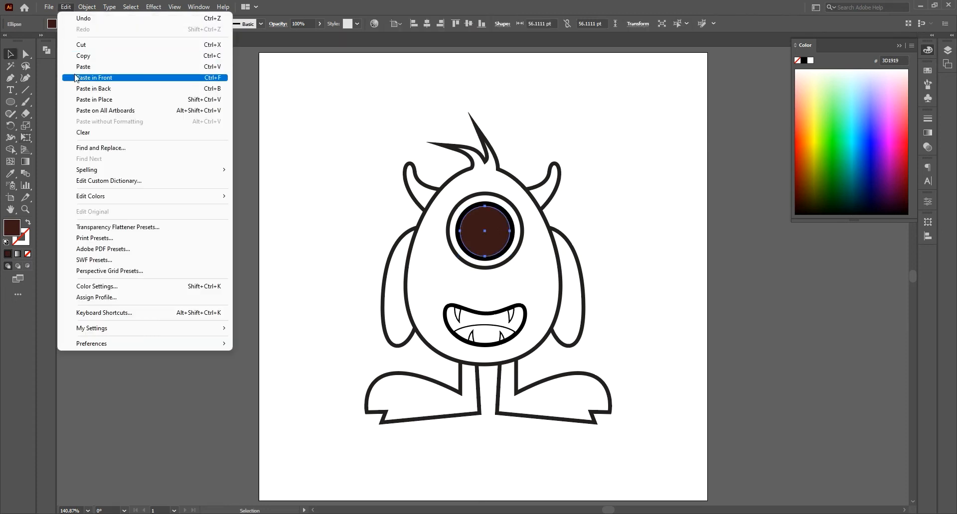
{"action": "left_click", "coordinate": [85, 99]}
{"action": "key", "text": "e"}
{"action": "left_click_drag", "start_coordinate": [509, 256], "coordinate": [478, 225]}
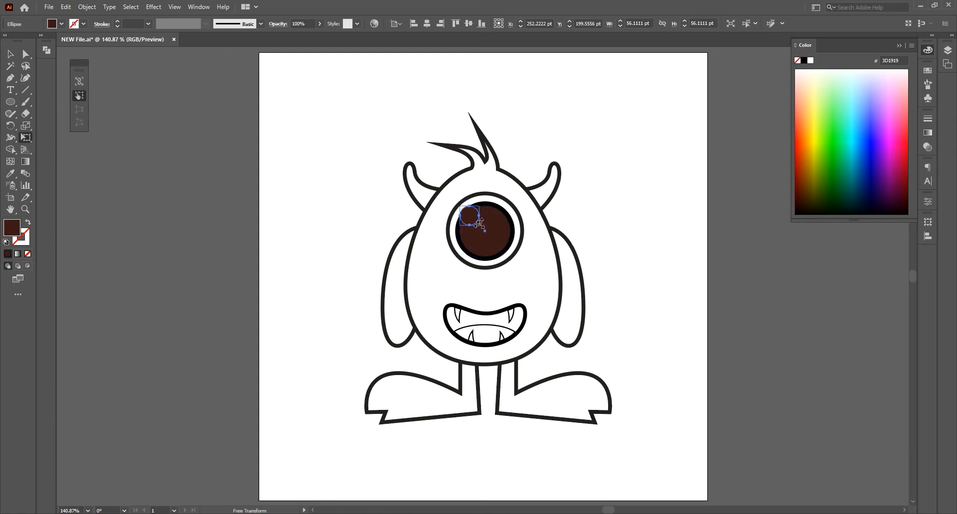
{"action": "double_click", "coordinate": [17, 230]}
{"action": "left_click_drag", "start_coordinate": [475, 138], "coordinate": [465, 121]}
{"action": "left_click", "coordinate": [706, 128]}
Position the white highlight in the upper left of the brown circle and add a smaller white highlight just below and left of it
{"action": "key", "text": "v"}
{"action": "left_click_drag", "start_coordinate": [475, 217], "coordinate": [488, 219]}
{"action": "mouse_move", "coordinate": [488, 219]}
{"action": "left_mouse_down"}
{"action": "mouse_move", "coordinate": [480, 236]}
{"action": "mouse_move", "coordinate": [471, 234]}
{"action": "mouse_move", "coordinate": [487, 212]}
{"action": "left_mouse_up"}
{"action": "key", "text": "e"}
{"action": "key", "text": "v"}
{"action": "left_click", "coordinate": [349, 215]}
{"action": "left_click", "coordinate": [468, 233]}
{"action": "key", "text": "e"}
{"action": "key", "text": "v"}
{"action": "key", "text": "ctrl+shift+a"}
{"action": "left_click", "coordinate": [485, 219]}
{"action": "key", "text": "e"}
{"action": "key", "text": "v"}
{"action": "key", "text": "ctrl+shift+a"}
Fill the black circle behind the brown one with bright red
{"action": "left_click", "coordinate": [514, 231]}
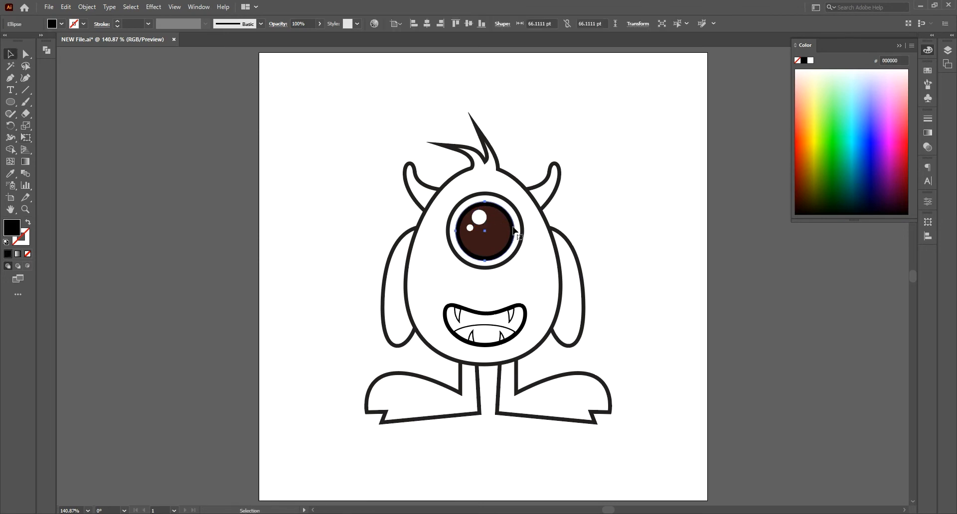
{"action": "double_click", "coordinate": [18, 228]}
{"action": "left_click_drag", "start_coordinate": [578, 151], "coordinate": [599, 137]}
{"action": "left_click", "coordinate": [722, 129]}
{"action": "left_click", "coordinate": [615, 205]}
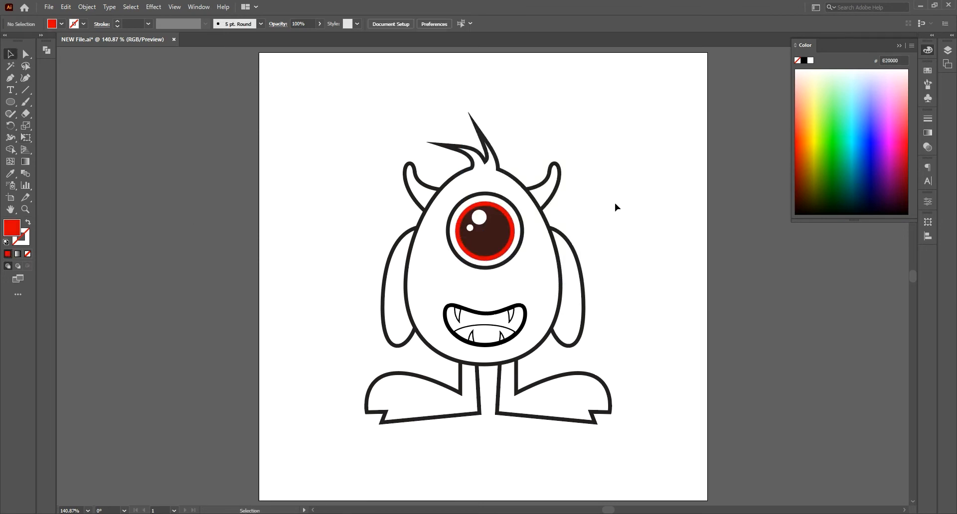
Fill the monster's body with dark red AD0000
{"action": "left_click", "coordinate": [520, 233]}
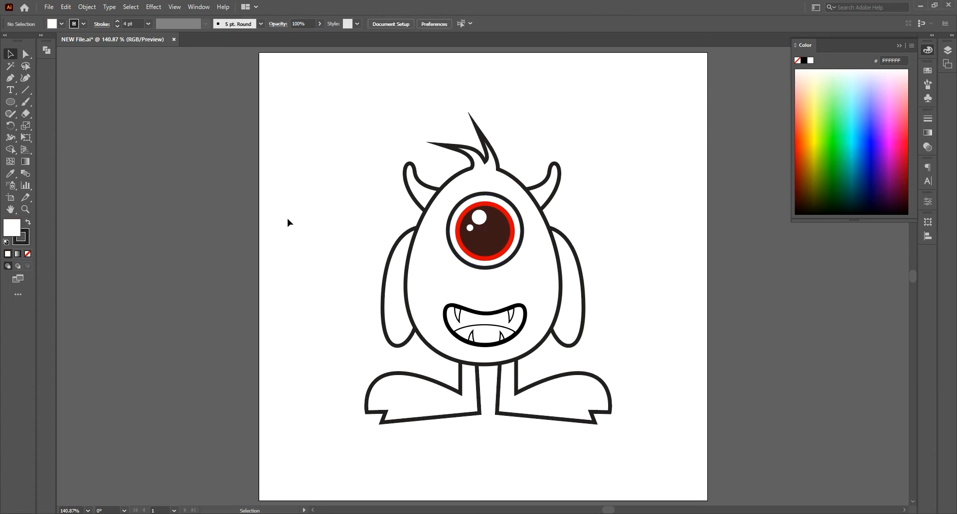
{"action": "left_click", "coordinate": [496, 157]}
{"action": "double_click", "coordinate": [10, 230]}
{"action": "left_click", "coordinate": [686, 124]}
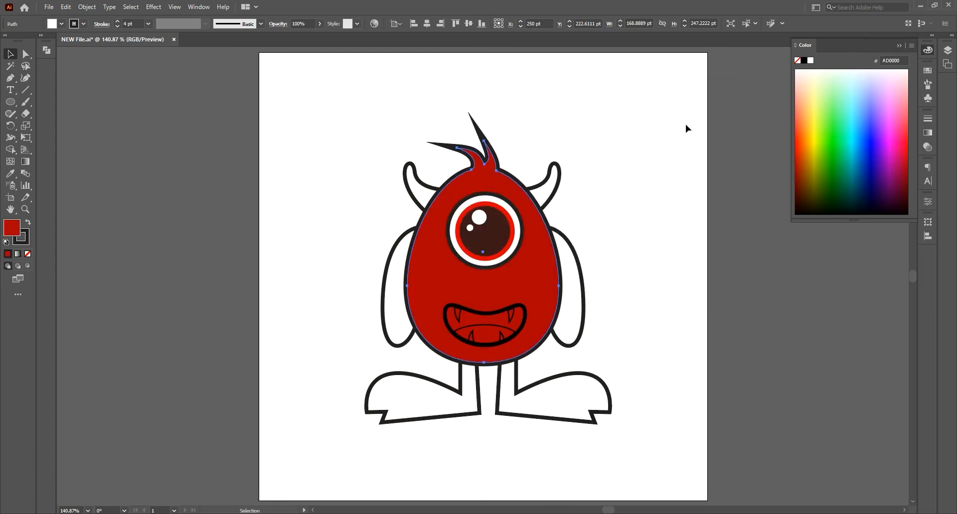
Change the fill of the monster's body to a warm golden yellow
{"action": "double_click", "coordinate": [12, 230]}
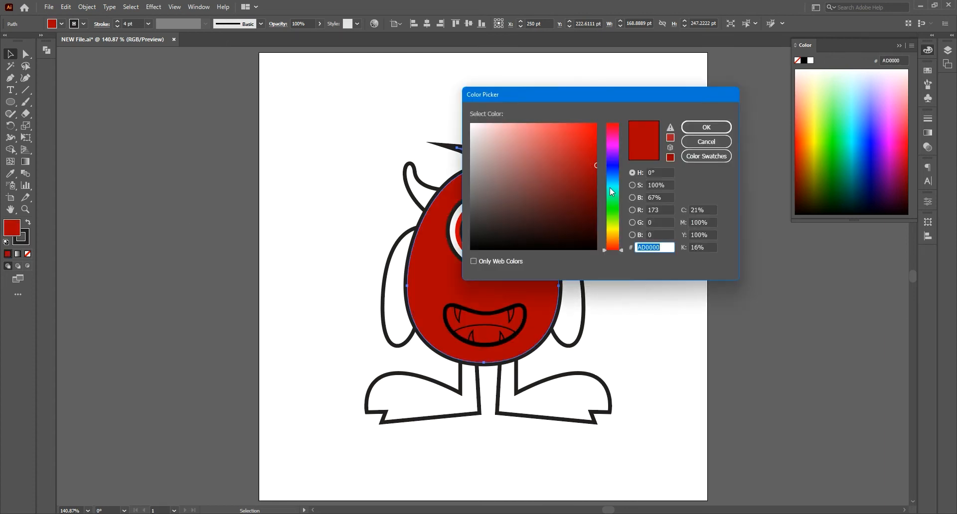
{"action": "left_click", "coordinate": [613, 244]}
{"action": "left_click", "coordinate": [585, 158]}
{"action": "left_click_drag", "start_coordinate": [584, 158], "coordinate": [578, 159]}
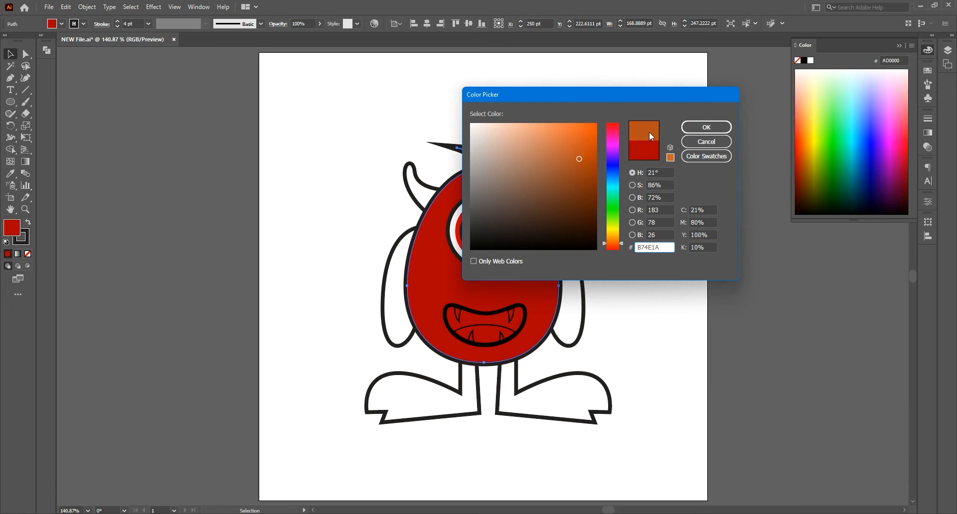
{"action": "mouse_move", "coordinate": [617, 240]}
{"action": "left_mouse_down"}
{"action": "mouse_move", "coordinate": [611, 209]}
{"action": "mouse_move", "coordinate": [613, 233]}
{"action": "left_mouse_up"}
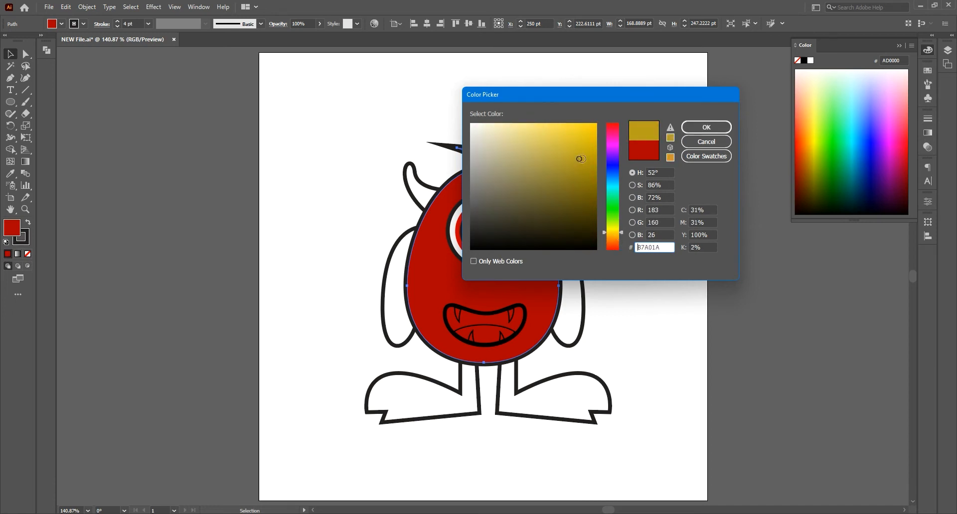
{"action": "left_click", "coordinate": [594, 138]}
{"action": "left_click", "coordinate": [614, 234]}
{"action": "left_click", "coordinate": [593, 132]}
{"action": "left_click", "coordinate": [684, 128]}
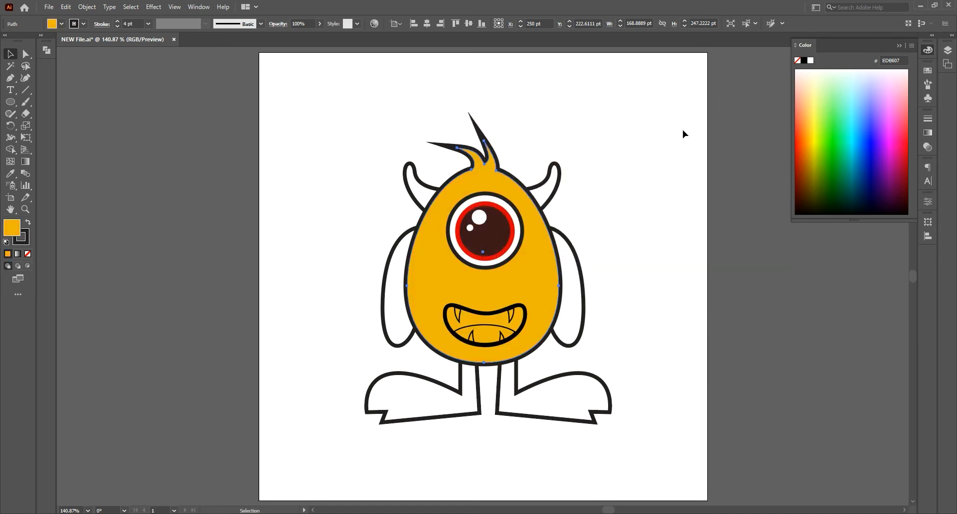
{"action": "double_click", "coordinate": [9, 228]}
{"action": "left_click", "coordinate": [615, 233]}
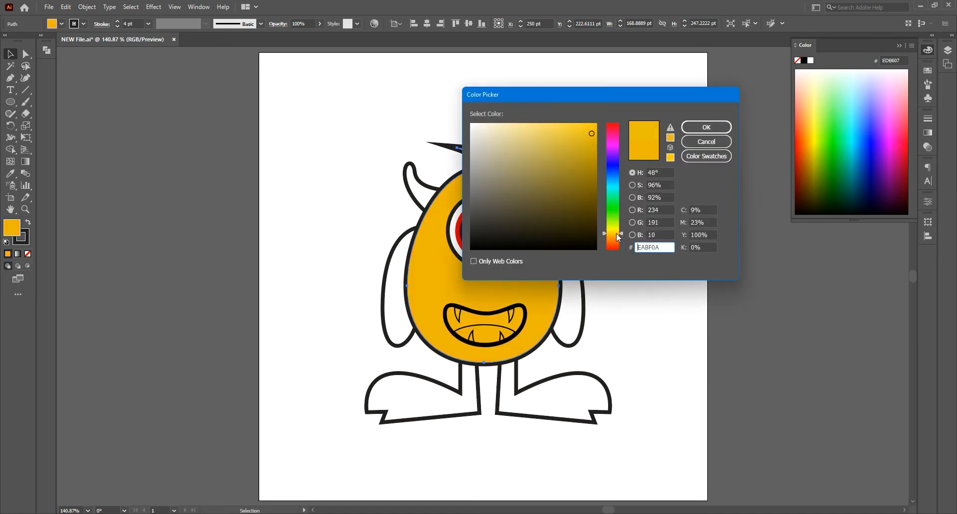
{"action": "left_click_drag", "start_coordinate": [615, 233], "coordinate": [616, 234]}
{"action": "left_click", "coordinate": [706, 127]}
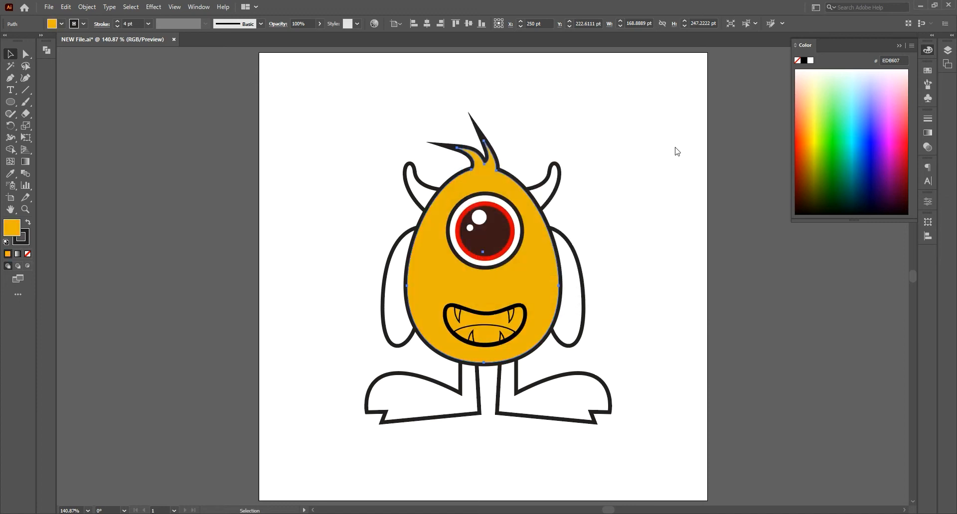
Sample the body's yellow onto the ring around the brown pupil, remove its outline and darken the fill to C99502
{"action": "left_click", "coordinate": [497, 207]}
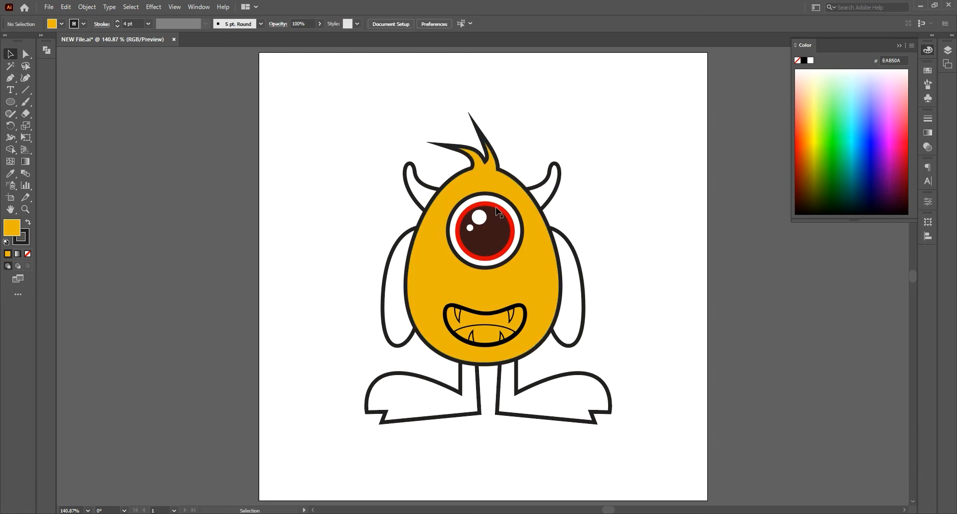
{"action": "left_click", "coordinate": [10, 174]}
{"action": "left_click", "coordinate": [415, 280]}
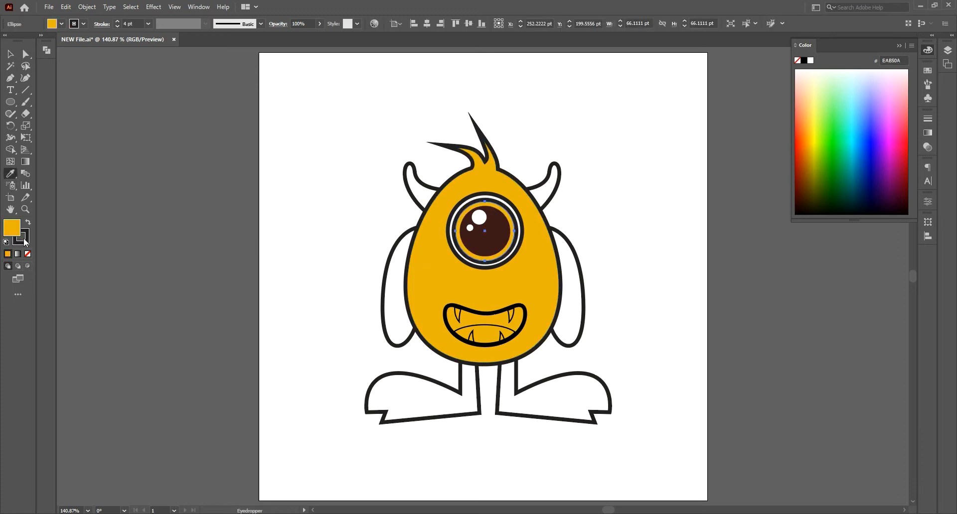
{"action": "left_click", "coordinate": [25, 240]}
{"action": "left_click", "coordinate": [28, 254]}
{"action": "double_click", "coordinate": [11, 227]}
{"action": "left_click", "coordinate": [596, 150]}
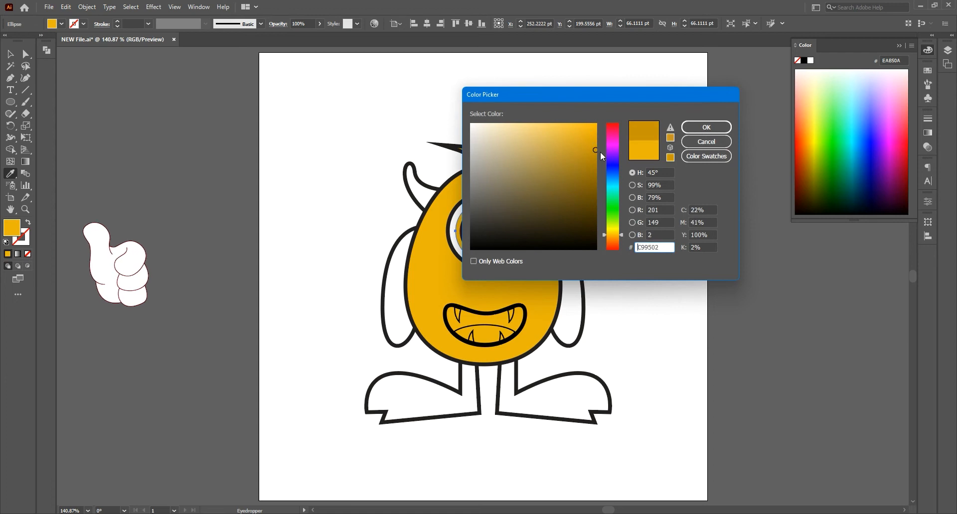
{"action": "left_click", "coordinate": [706, 128]}
Apply the body's golden yellow fill and dark outline to both arms and both legs
{"action": "left_click", "coordinate": [10, 53]}
{"action": "left_click", "coordinate": [417, 383]}
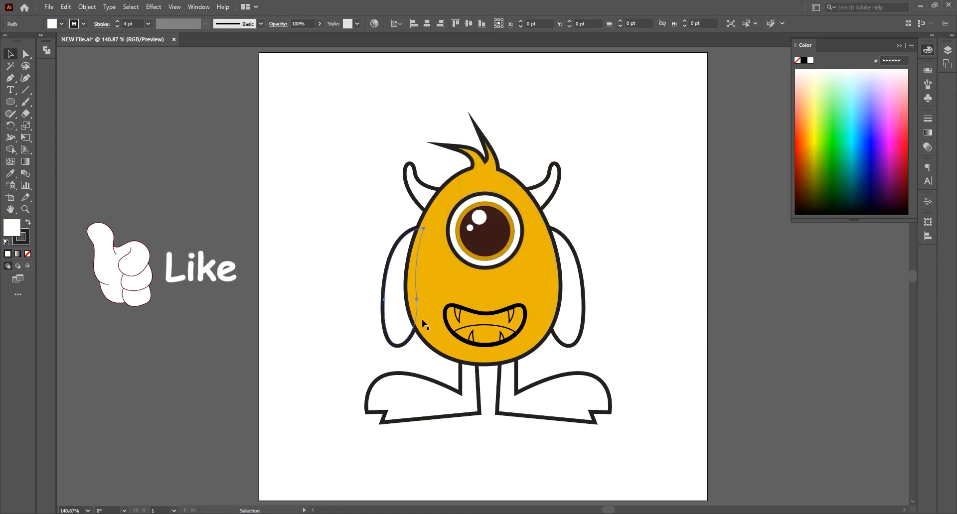
{"action": "key", "text": "i"}
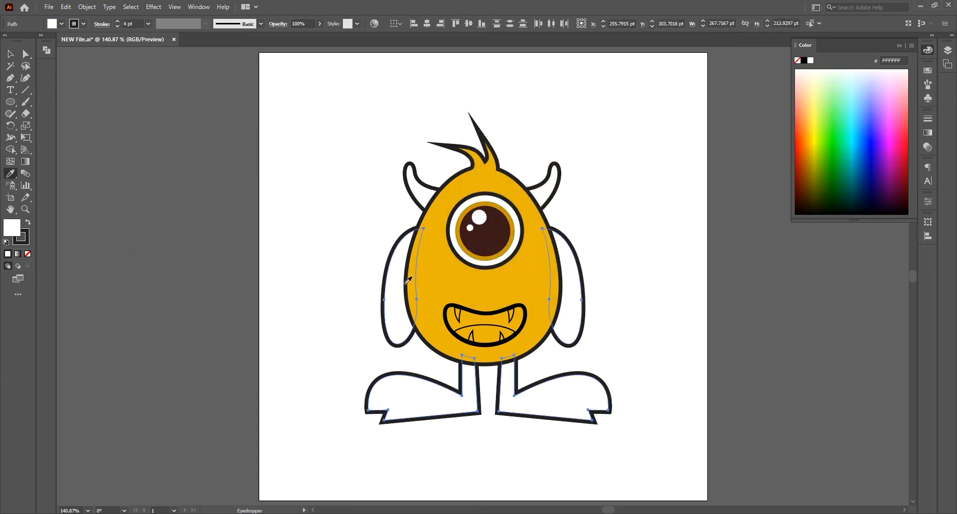
{"action": "left_click", "coordinate": [438, 277]}
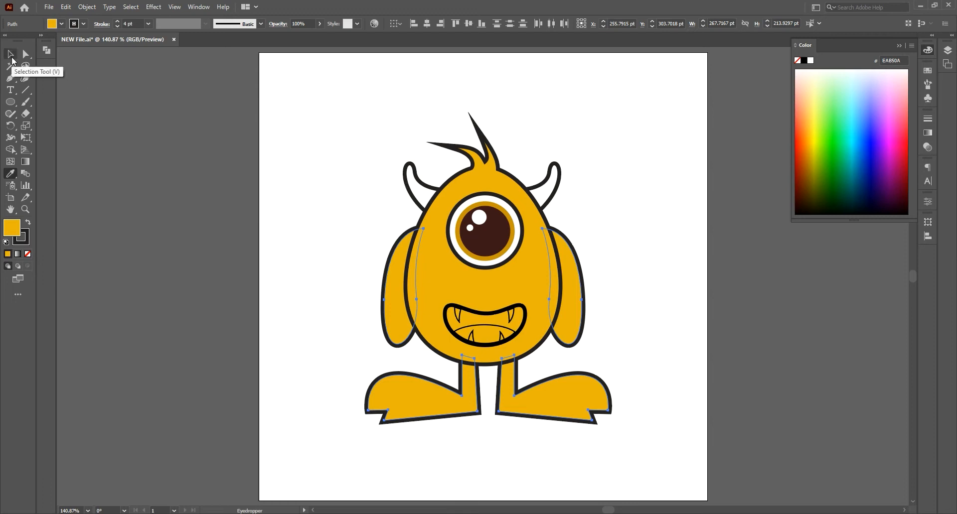
{"action": "double_click", "coordinate": [12, 228]}
{"action": "left_click", "coordinate": [704, 143]}
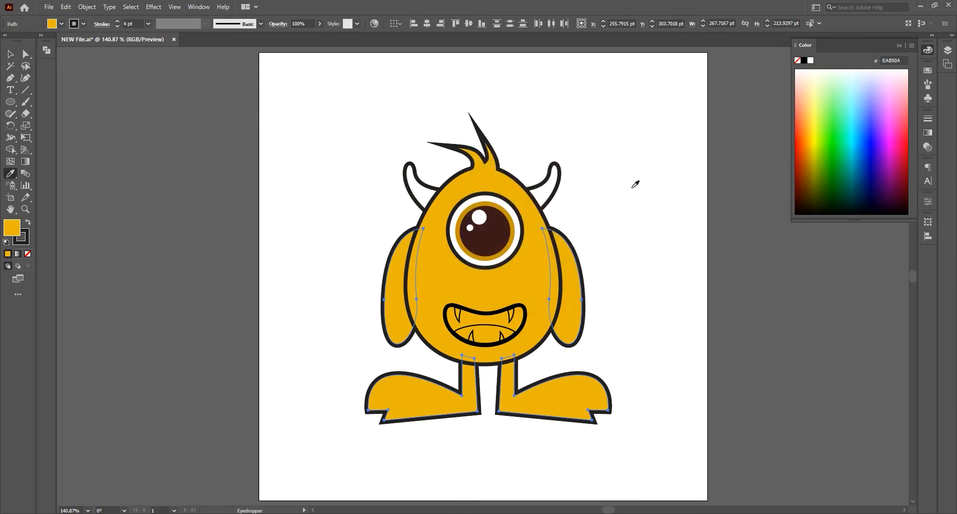
{"action": "key", "text": "v"}
{"action": "left_click", "coordinate": [632, 191]}
Fill the monster's mouth shape with black
{"action": "left_click", "coordinate": [525, 316]}
{"action": "double_click", "coordinate": [11, 227]}
{"action": "left_click", "coordinate": [470, 249]}
{"action": "left_click", "coordinate": [711, 133]}
Fill all four fangs with white FFFFFF and remove their outlines
{"action": "left_click", "coordinate": [514, 315]}
{"action": "left_click", "coordinate": [458, 316], "text": "shift"}
{"action": "left_click", "coordinate": [506, 340], "text": "shift"}
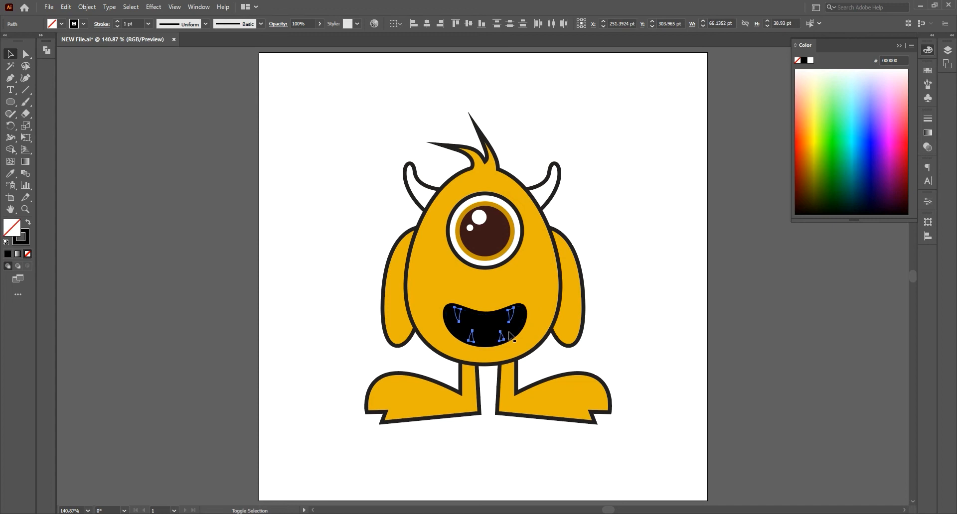
{"action": "double_click", "coordinate": [11, 228]}
{"action": "left_click_drag", "start_coordinate": [484, 124], "coordinate": [470, 124]}
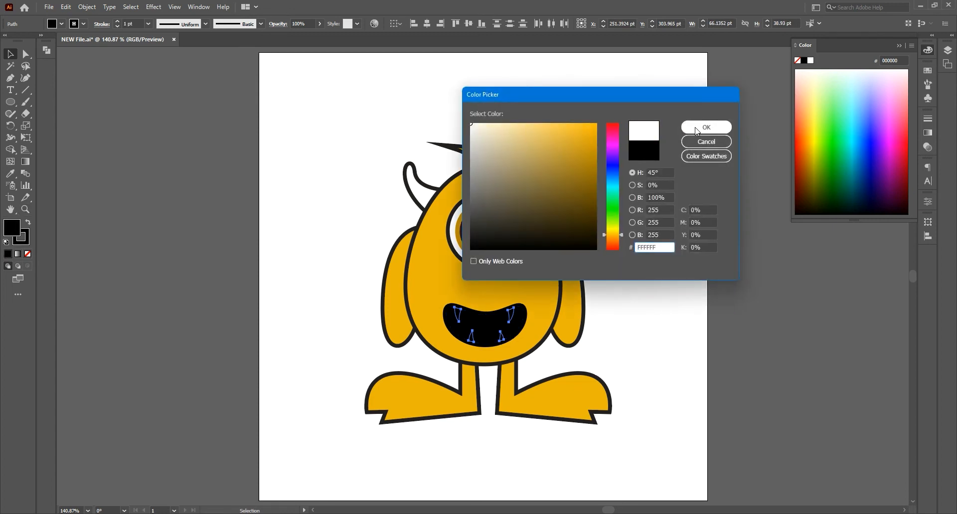
{"action": "left_click", "coordinate": [706, 127]}
{"action": "left_click", "coordinate": [196, 263]}
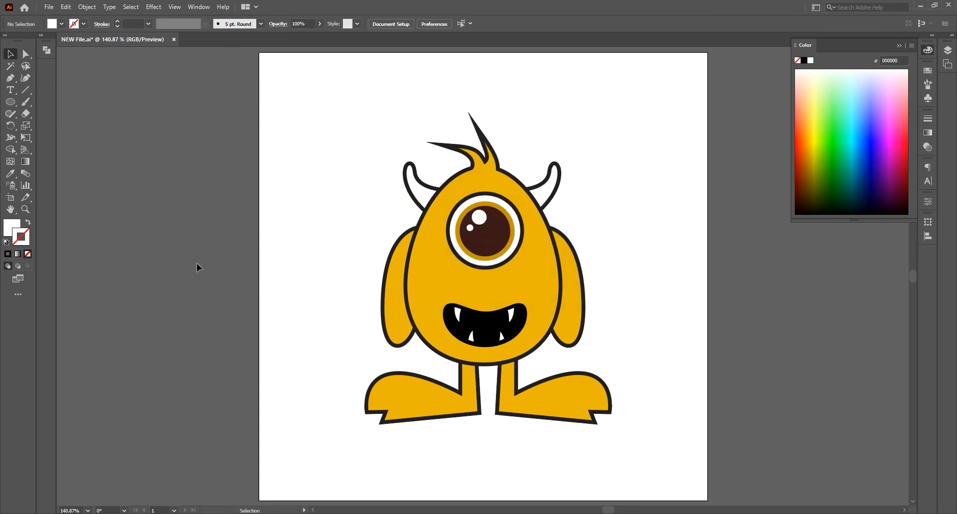
Fill the tongue in the lower part of the mouth with dark red and remove its outline
{"action": "left_click", "coordinate": [485, 342]}
{"action": "left_click", "coordinate": [479, 326]}
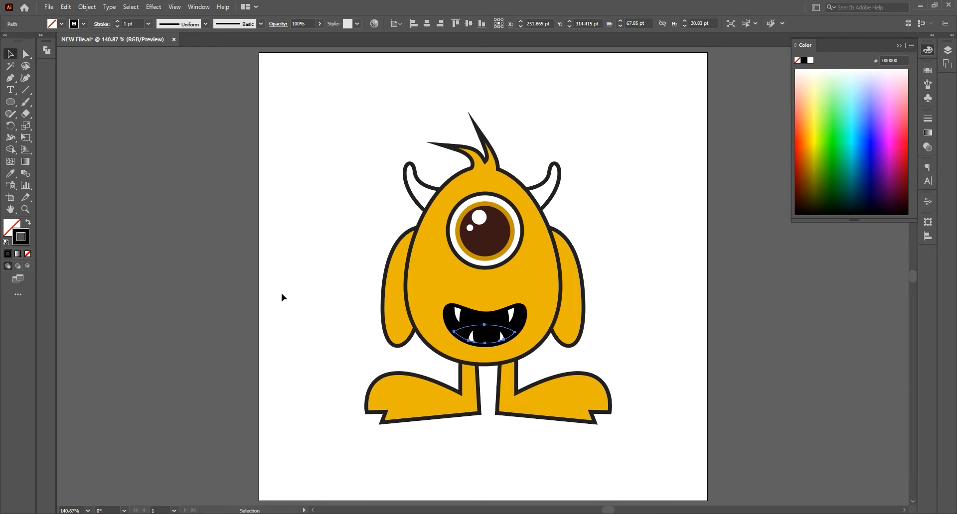
{"action": "key", "text": "slash"}
{"action": "left_click", "coordinate": [10, 255]}
{"action": "double_click", "coordinate": [12, 227]}
{"action": "left_click", "coordinate": [612, 125]}
{"action": "left_click", "coordinate": [597, 165]}
{"action": "left_click", "coordinate": [593, 172]}
{"action": "left_click", "coordinate": [706, 127]}
{"action": "left_click", "coordinate": [636, 224]}
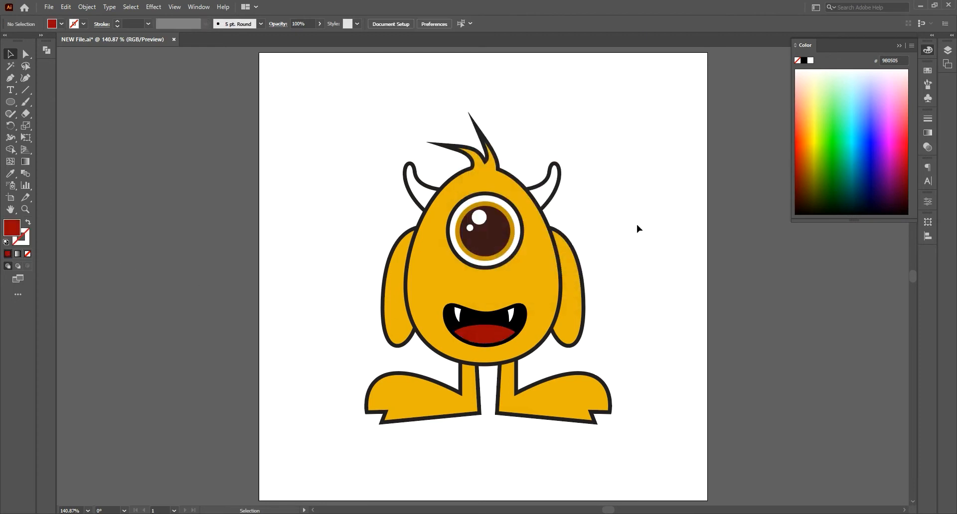
Cut the tongue, shift the two lower fangs down and paste the tongue back in place
{"action": "left_click", "coordinate": [504, 339]}
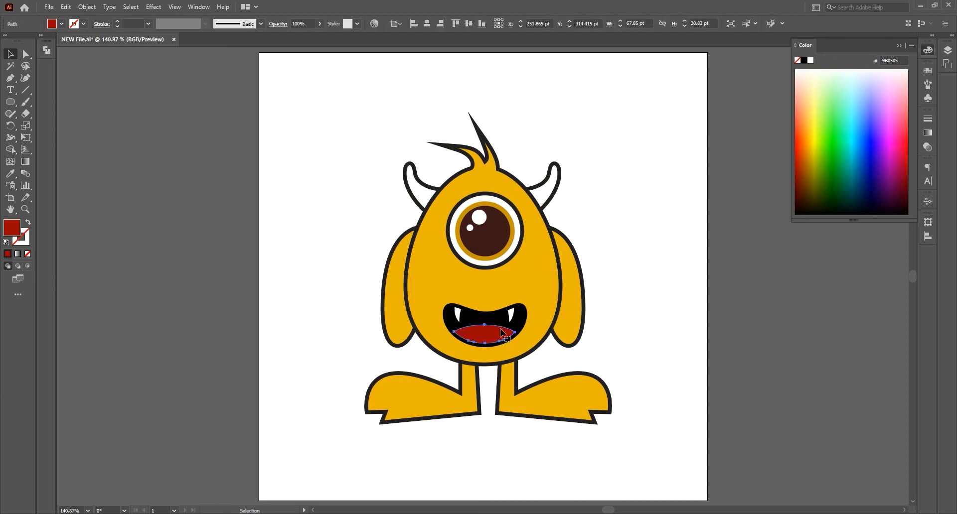
{"action": "key", "text": "ctrl+x"}
{"action": "left_click", "coordinate": [501, 338]}
{"action": "left_click", "coordinate": [472, 340], "text": "shift"}
{"action": "mouse_move", "coordinate": [472, 340]}
{"action": "left_mouse_down"}
{"action": "mouse_move", "coordinate": [471, 356]}
{"action": "mouse_move", "coordinate": [471, 348]}
{"action": "left_mouse_up"}
{"action": "key", "text": "ctrl+f"}
{"action": "left_click", "coordinate": [500, 354]}
{"action": "left_click", "coordinate": [471, 355], "text": "shift"}
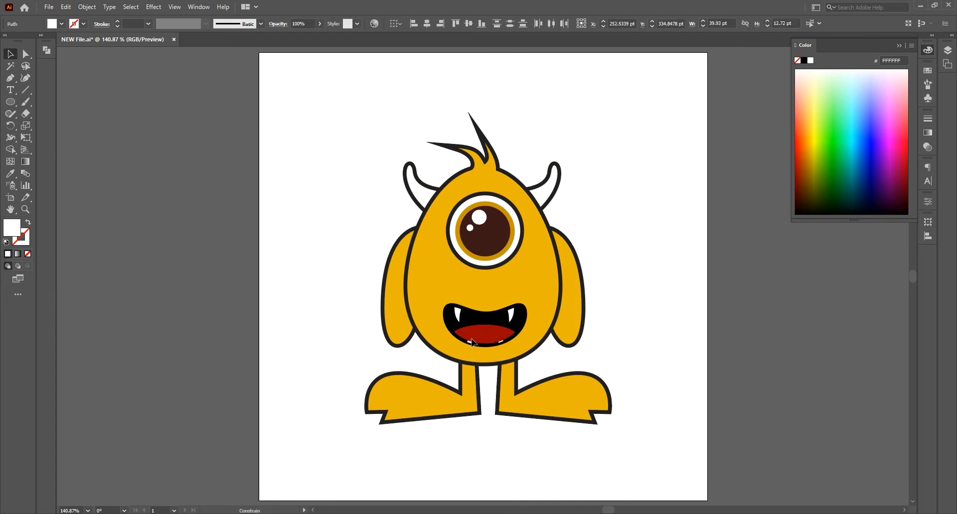
Bring the two lower fangs to the front and adjust their position on the tongue's lower edge
{"action": "right_click", "coordinate": [472, 337]}
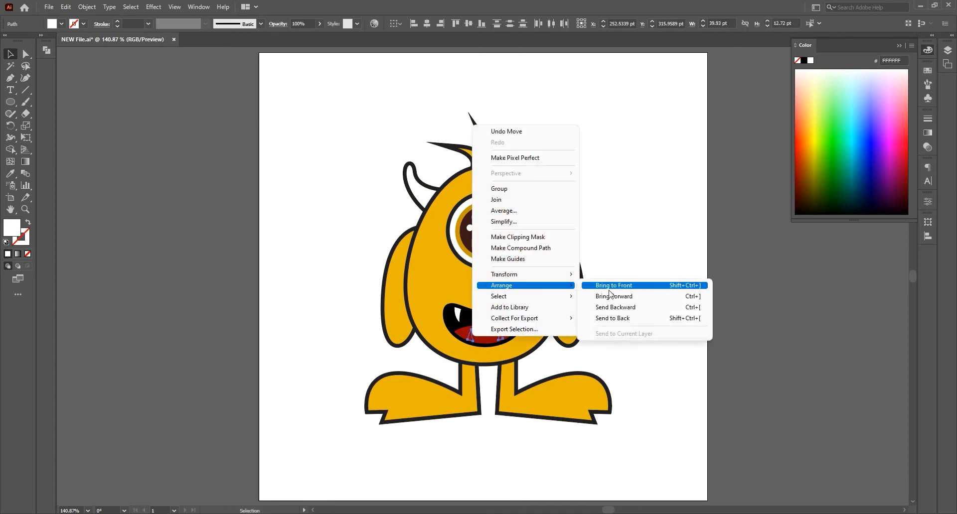
{"action": "left_click", "coordinate": [611, 285]}
{"action": "left_click", "coordinate": [621, 270]}
{"action": "mouse_move", "coordinate": [500, 336]}
{"action": "left_mouse_down"}
{"action": "mouse_move", "coordinate": [470, 338]}
{"action": "mouse_move", "coordinate": [500, 340]}
{"action": "left_mouse_up"}
{"action": "left_click", "coordinate": [598, 318]}
{"action": "left_click", "coordinate": [601, 295]}
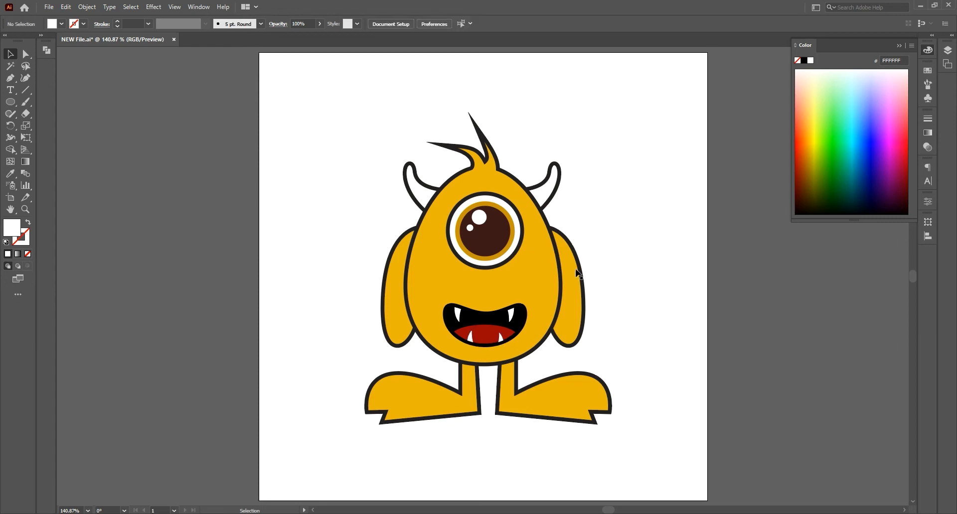
Fill both horns with green 3A9102
{"action": "left_click", "coordinate": [552, 187]}
{"action": "left_click", "coordinate": [402, 173], "text": "shift"}
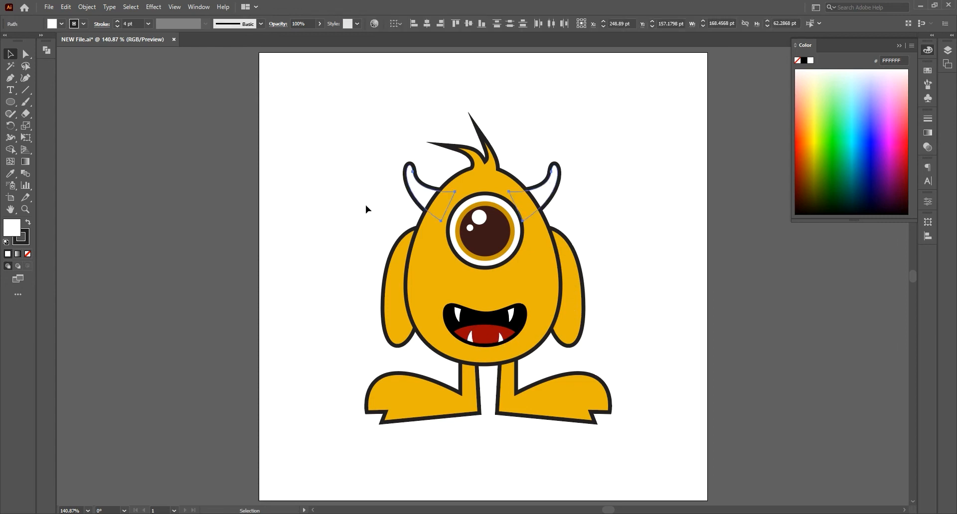
{"action": "double_click", "coordinate": [14, 228]}
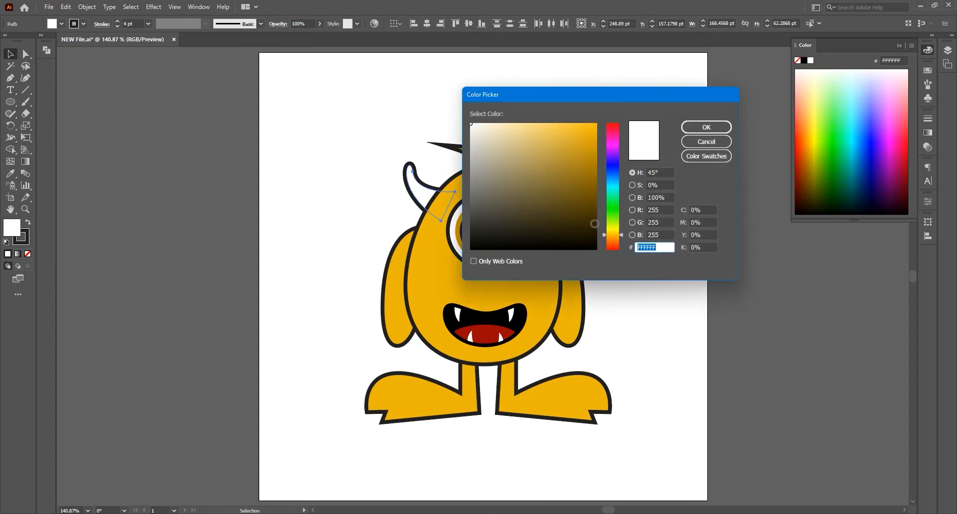
{"action": "left_click", "coordinate": [594, 224]}
{"action": "left_click", "coordinate": [613, 211]}
{"action": "left_click", "coordinate": [583, 194]}
{"action": "left_click_drag", "start_coordinate": [583, 194], "coordinate": [591, 196]}
{"action": "left_click_drag", "start_coordinate": [613, 211], "coordinate": [612, 215]}
{"action": "left_click_drag", "start_coordinate": [591, 199], "coordinate": [592, 209]}
{"action": "left_click", "coordinate": [692, 130]}
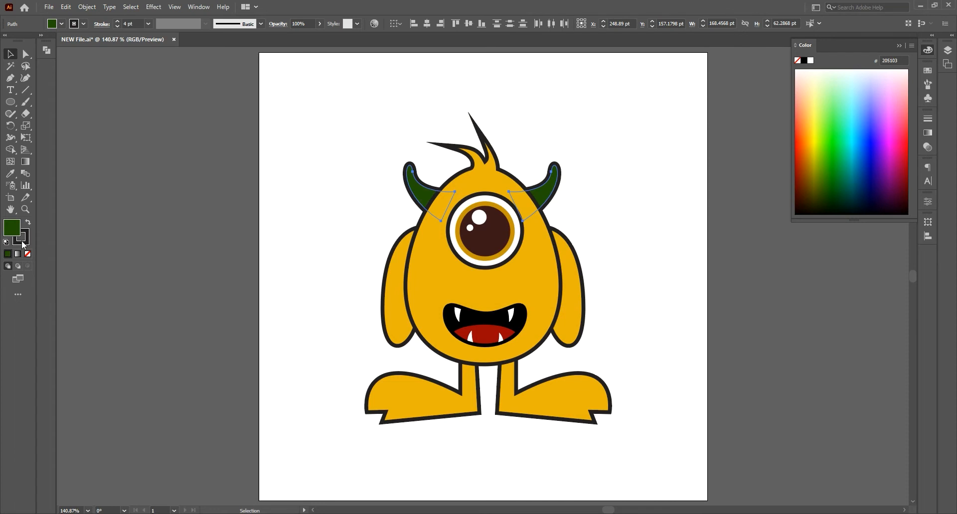
{"action": "double_click", "coordinate": [11, 230]}
{"action": "left_click_drag", "start_coordinate": [593, 163], "coordinate": [595, 177]}
{"action": "left_click", "coordinate": [700, 128]}
{"action": "left_click", "coordinate": [674, 163]}
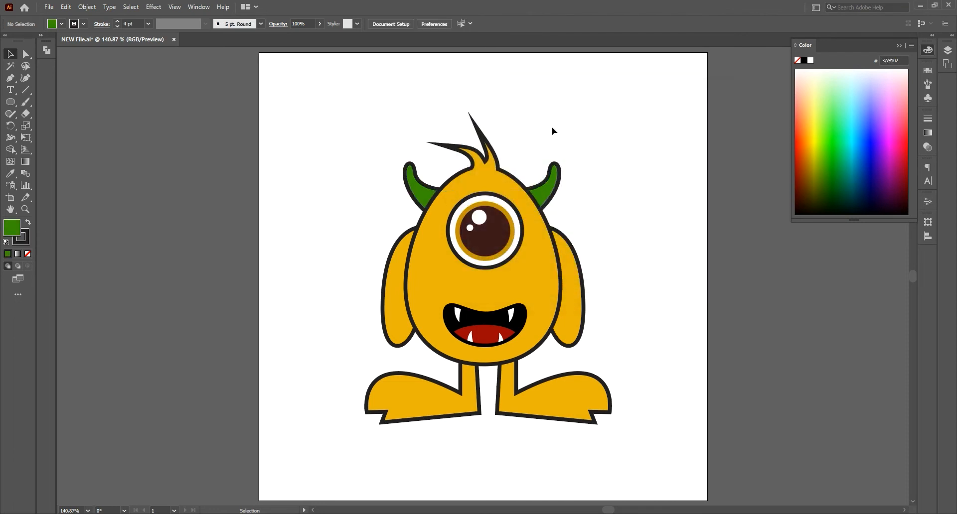
Draw an unfilled arched brow line about 53 pt wide above the eye and give its stroke a tapered width profile
{"action": "left_click", "coordinate": [11, 81]}
{"action": "left_click", "coordinate": [459, 190]}
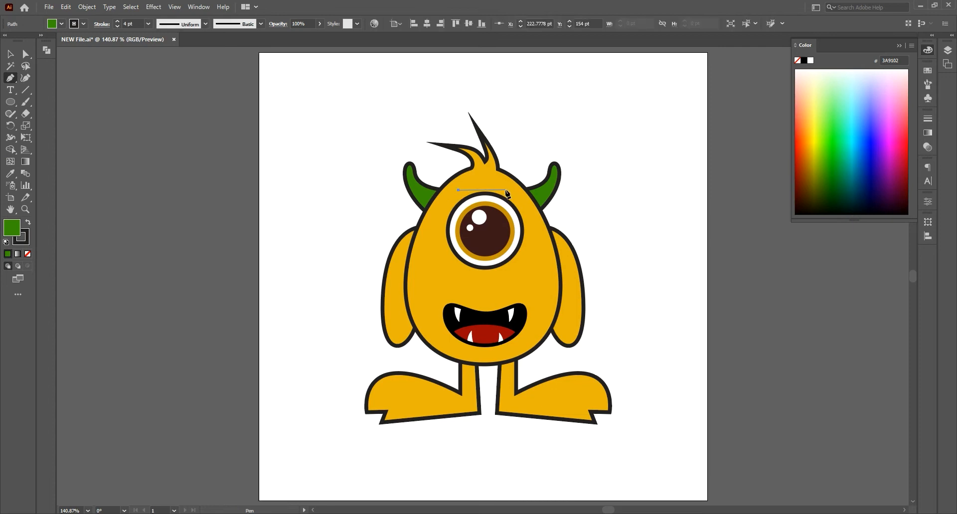
{"action": "left_click", "coordinate": [505, 189]}
{"action": "left_click_drag", "start_coordinate": [510, 193], "coordinate": [532, 215]}
{"action": "left_click", "coordinate": [10, 54]}
{"action": "left_click", "coordinate": [25, 254]}
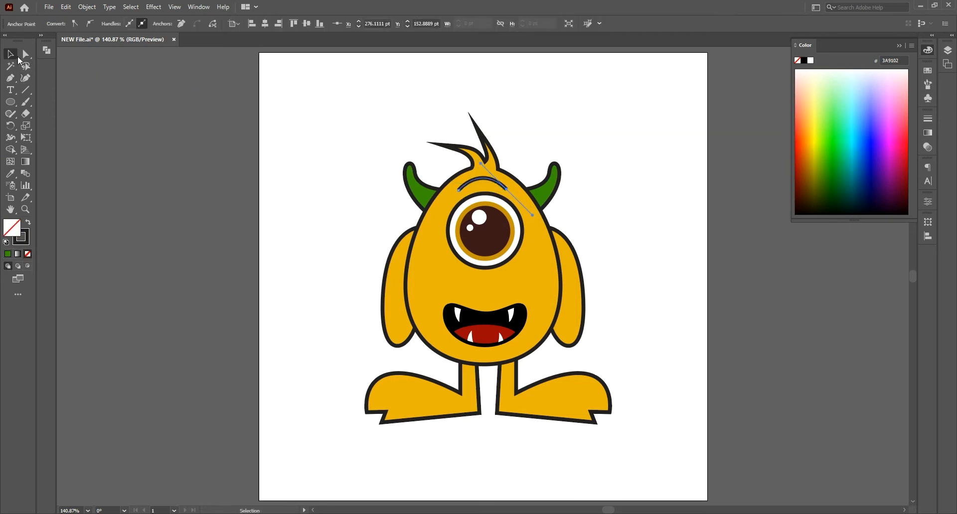
{"action": "left_click", "coordinate": [191, 25]}
{"action": "left_click", "coordinate": [177, 57]}
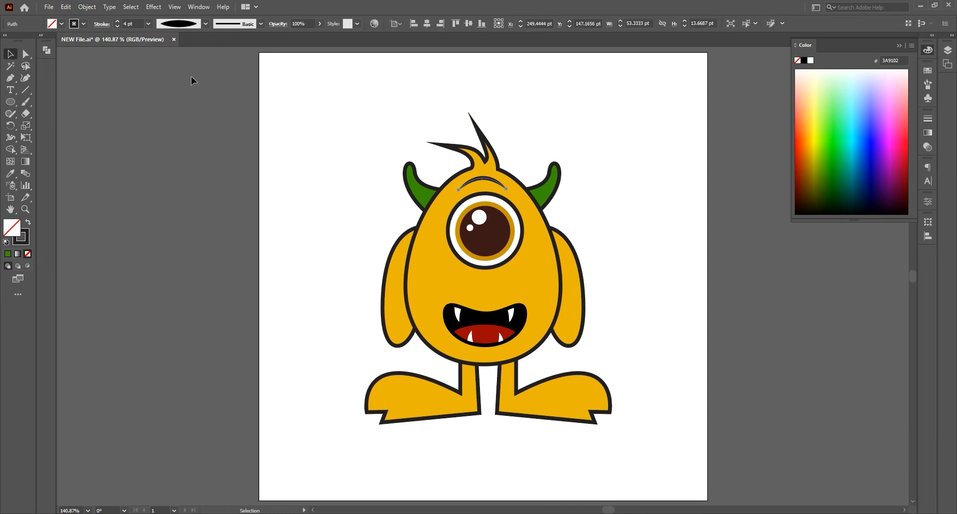
Move the whole eye with its highlights slightly down, away from the brow line
{"action": "left_click", "coordinate": [470, 227]}
{"action": "left_click", "coordinate": [479, 218], "text": "shift"}
{"action": "left_click", "coordinate": [493, 219], "text": "shift"}
{"action": "left_click", "coordinate": [500, 207], "text": "shift"}
{"action": "left_click_drag", "start_coordinate": [500, 202], "coordinate": [497, 212]}
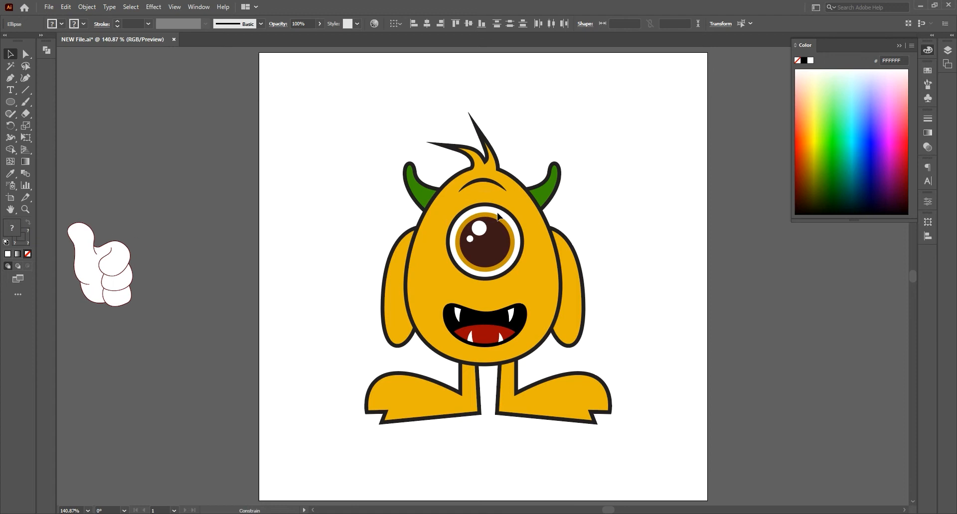
Widen the brow line above the eye with Free Transform and save the file
{"action": "left_click", "coordinate": [484, 190]}
{"action": "key", "text": "e"}
{"action": "left_click_drag", "start_coordinate": [506, 193], "coordinate": [512, 193]}
{"action": "key", "text": "v"}
{"action": "left_click", "coordinate": [619, 206]}
{"action": "key", "text": "ctrl+s"}
Draw an upright ellipse about 4.4 by 10.6 pt between the eye and the mouth as a nostril
{"action": "key", "text": "l"}
{"action": "left_click_drag", "start_coordinate": [472, 289], "coordinate": [476, 297]}
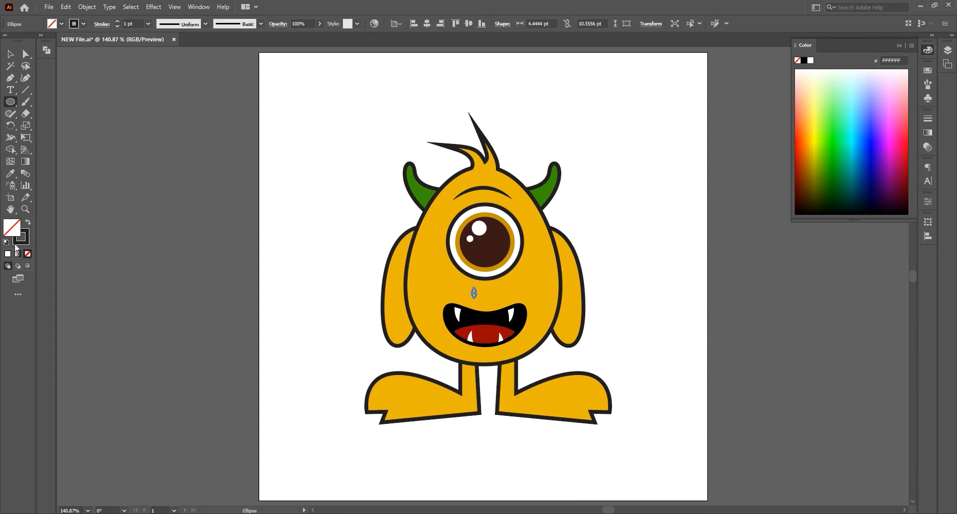
{"action": "left_click", "coordinate": [7, 254]}
{"action": "double_click", "coordinate": [11, 228]}
{"action": "key", "text": "Escape"}
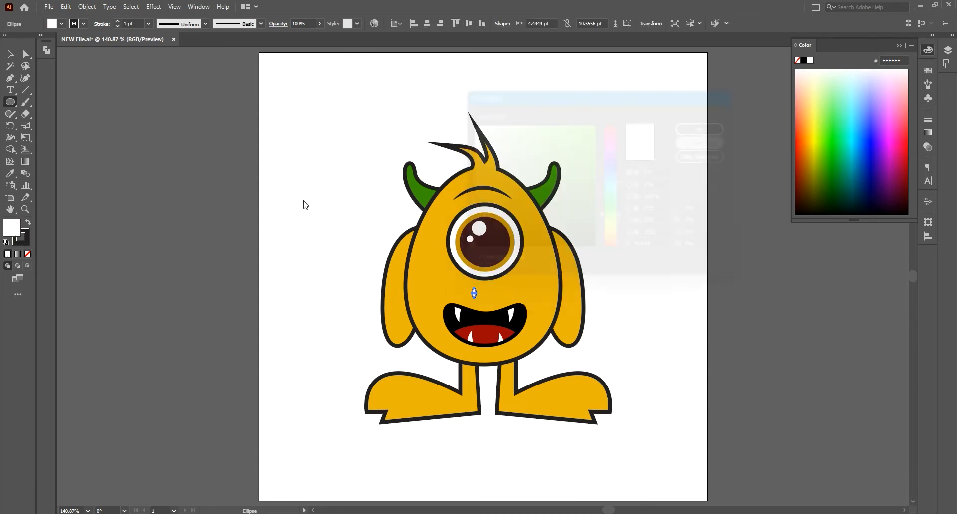
Copy the body's fill and outline onto the nostril ellipse and set its stroke to 2 pt
{"action": "left_click", "coordinate": [10, 174]}
{"action": "left_click", "coordinate": [426, 265]}
{"action": "left_click", "coordinate": [25, 243]}
{"action": "left_click_drag", "start_coordinate": [140, 23], "coordinate": [73, 14]}
{"action": "type", "text": "3"}
{"action": "key", "text": "Return"}
{"action": "left_click_drag", "start_coordinate": [140, 23], "coordinate": [69, 19]}
{"action": "type", "text": "2"}
{"action": "key", "text": "Return"}
{"action": "left_click", "coordinate": [10, 53]}
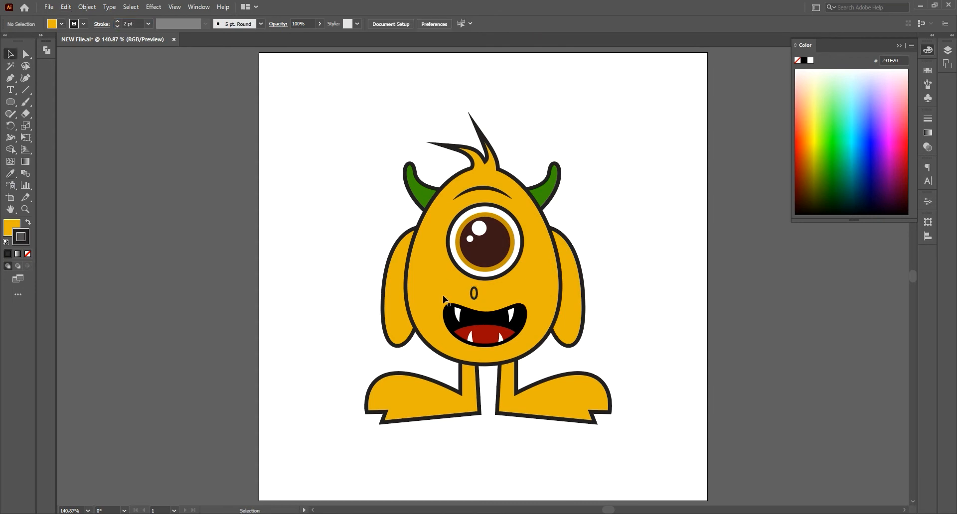
Fill the nostril with brownish yellow A57A00 and place a copy of it to its right
{"action": "double_click", "coordinate": [11, 228]}
{"action": "left_click_drag", "start_coordinate": [593, 157], "coordinate": [598, 168]}
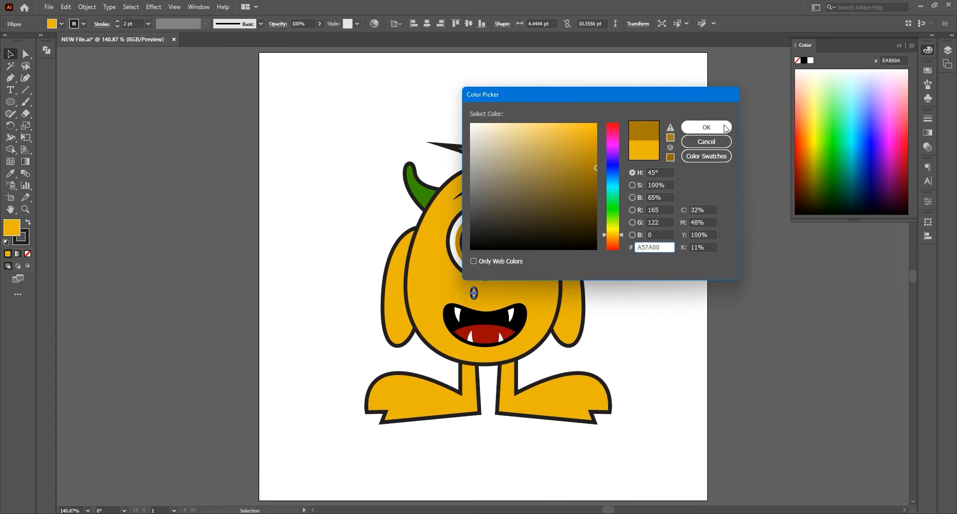
{"action": "left_click", "coordinate": [722, 128]}
{"action": "left_click", "coordinate": [480, 299]}
{"action": "left_click_drag", "start_coordinate": [471, 294], "coordinate": [504, 293]}
Widen the two nostrils to span about 33 pt together and group them
{"action": "left_click", "coordinate": [474, 294], "text": "shift"}
{"action": "key", "text": "e"}
{"action": "key", "text": "v"}
{"action": "left_click", "coordinate": [634, 294]}
{"action": "left_click", "coordinate": [495, 293]}
{"action": "left_click", "coordinate": [475, 293], "text": "shift"}
{"action": "key", "text": "e"}
{"action": "key", "text": "ctrl+g"}
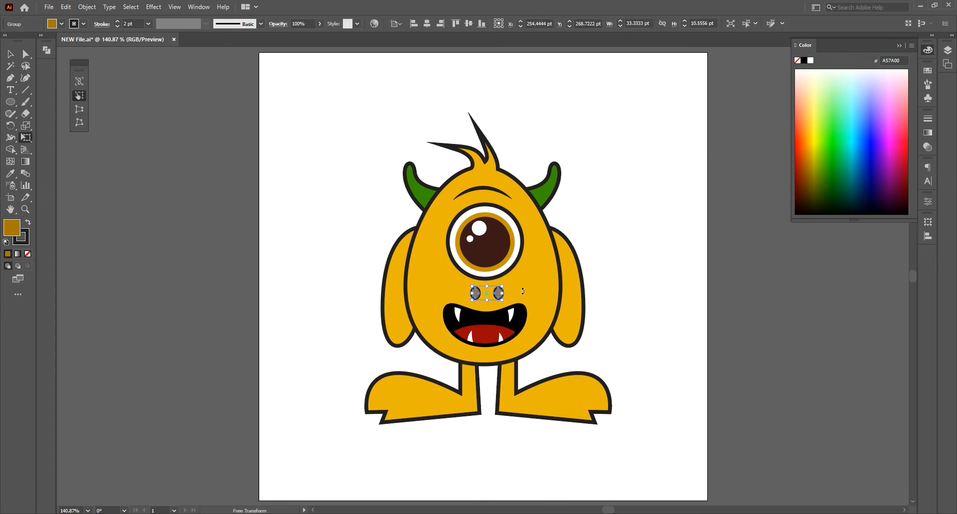
Nudge the nostril group 4 pt to the left so it sits centred beneath the eye
{"action": "key", "text": "v"}
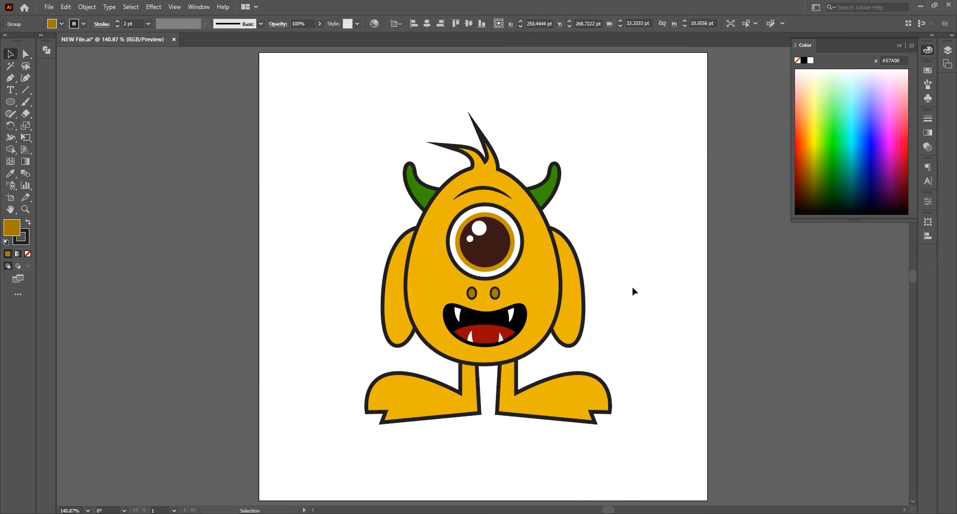
{"action": "left_click", "coordinate": [632, 287]}
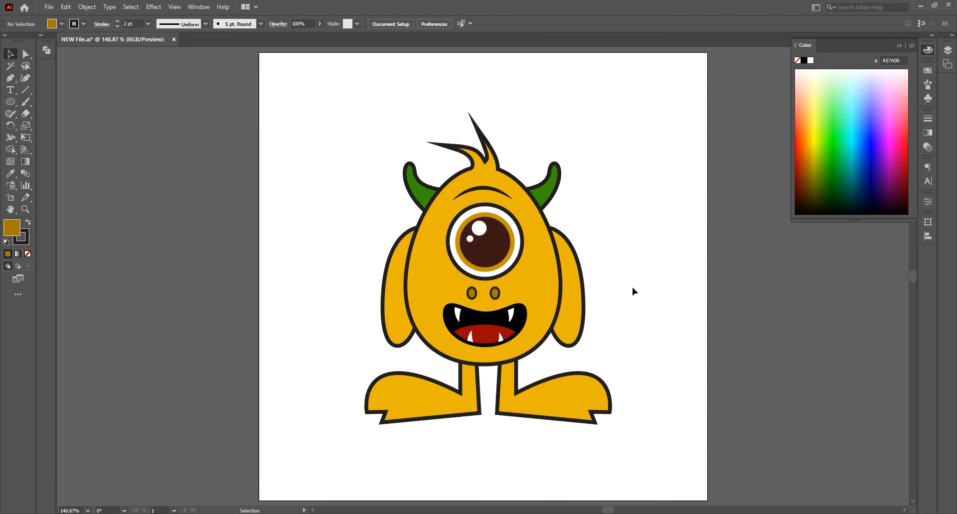
Copy the body shape and paste the copy in place on top of it as the base for a shadow
{"action": "left_click", "coordinate": [552, 276]}
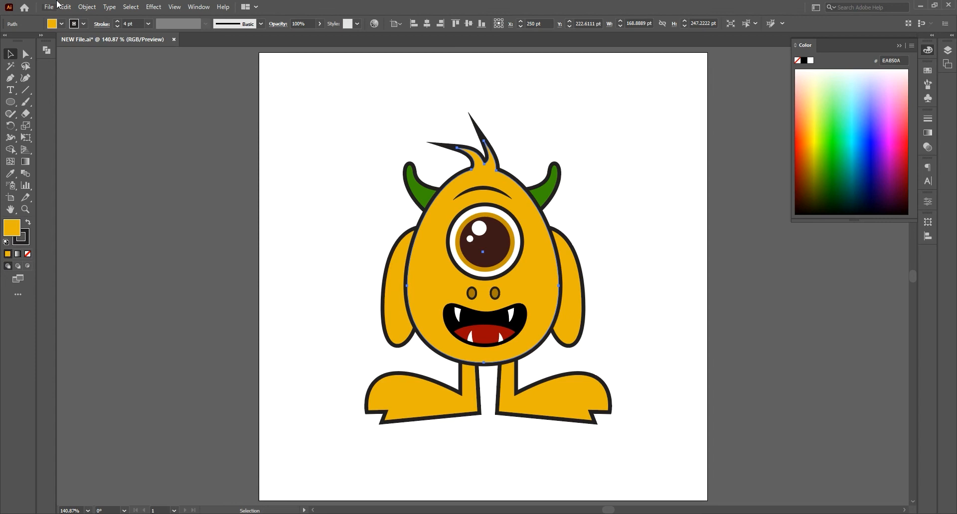
{"action": "left_click", "coordinate": [73, 5]}
{"action": "left_click", "coordinate": [80, 55]}
{"action": "left_click", "coordinate": [67, 6]}
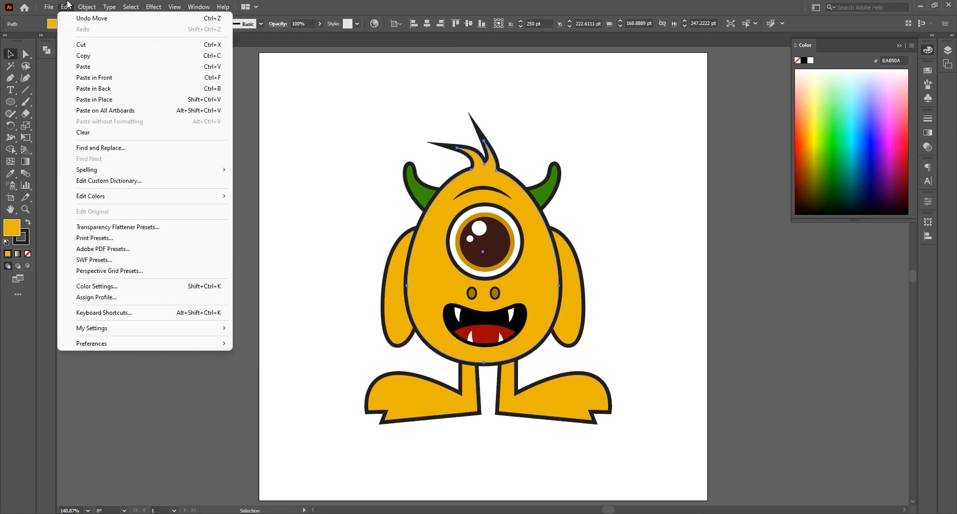
{"action": "left_click", "coordinate": [122, 100]}
Fill the body copy with black 000000, remove its outline and set its opacity to 10%
{"action": "double_click", "coordinate": [7, 227]}
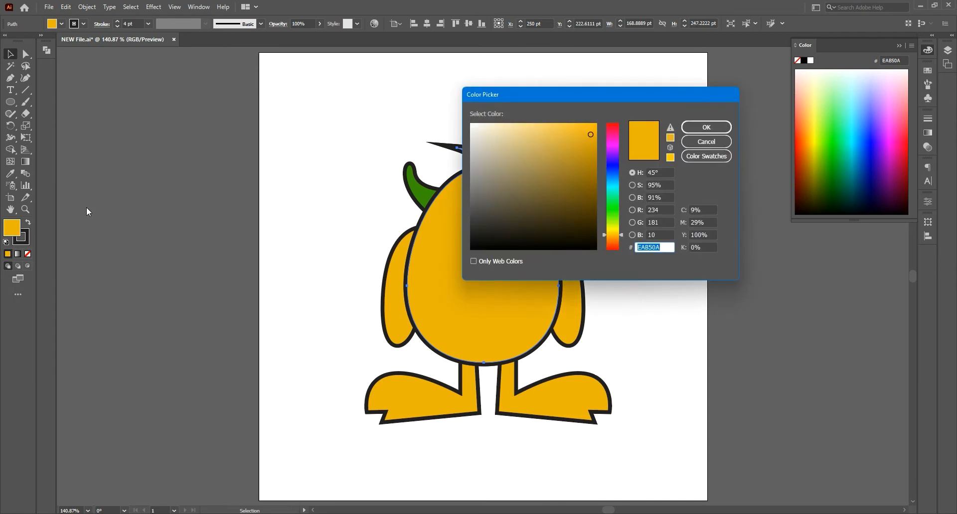
{"action": "left_click", "coordinate": [491, 243]}
{"action": "left_click", "coordinate": [697, 128]}
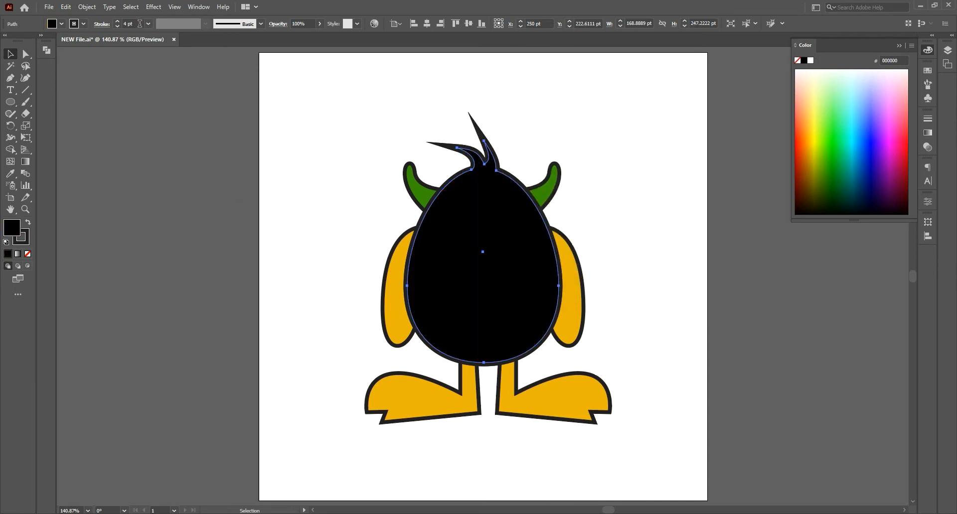
{"action": "left_click", "coordinate": [25, 238]}
{"action": "left_click", "coordinate": [28, 253]}
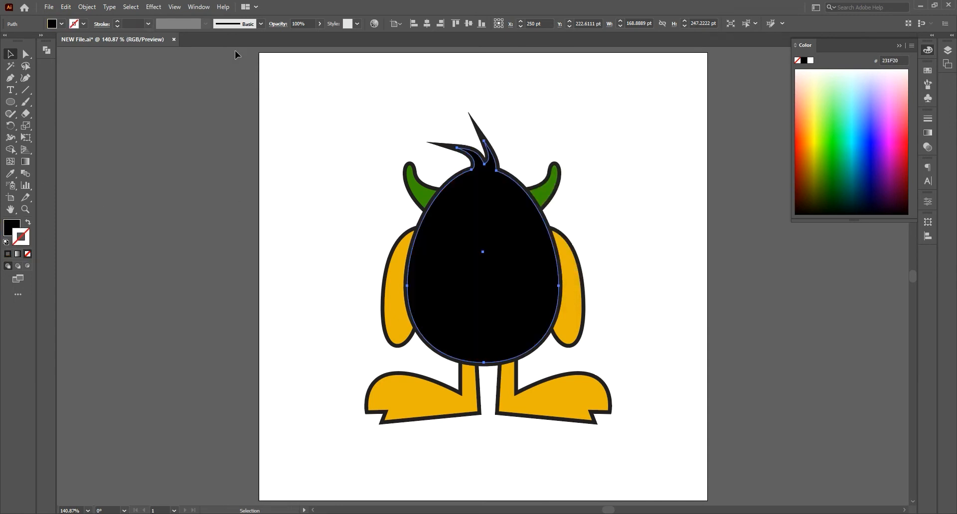
{"action": "left_click", "coordinate": [298, 23]}
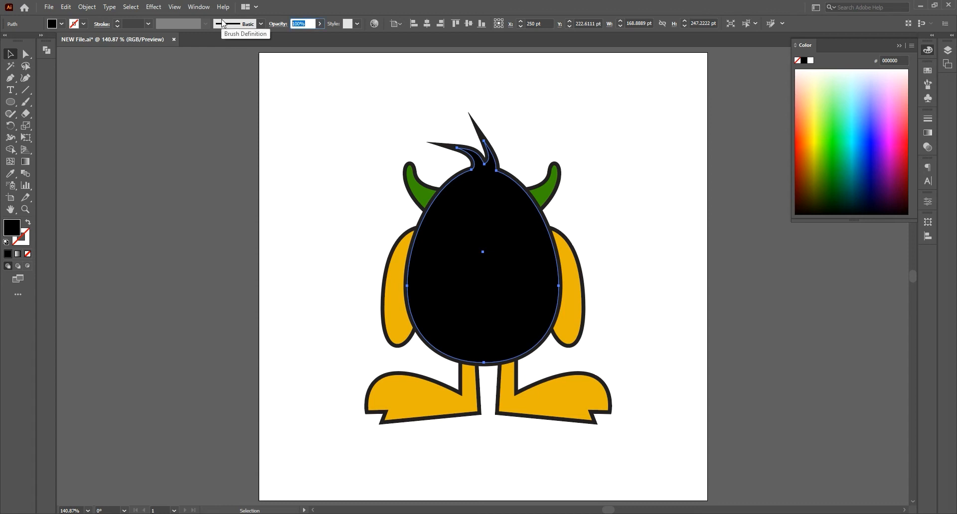
{"action": "type", "text": "10"}
{"action": "key", "text": "Return"}
Delete the hair tuft and upper anchor points from the dark body copy with the Pen tool
{"action": "left_click", "coordinate": [10, 81]}
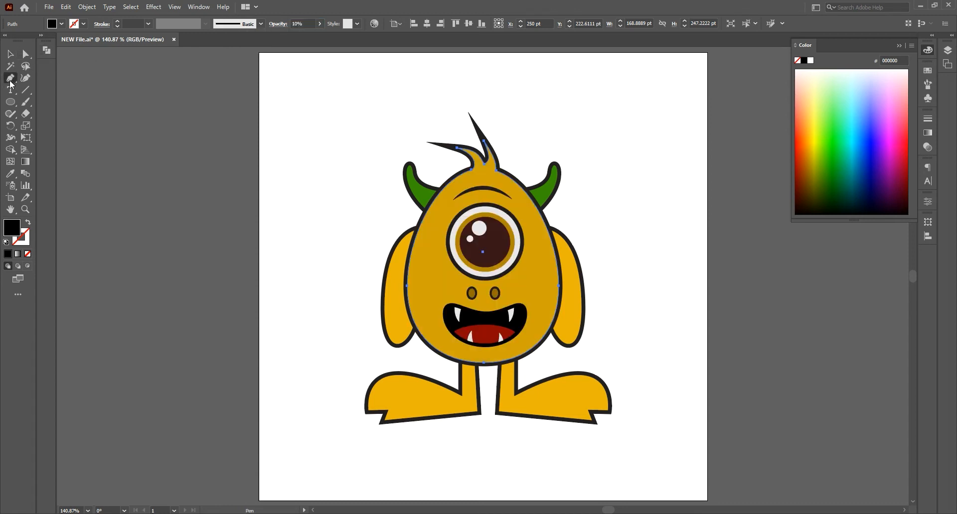
{"action": "left_click", "coordinate": [457, 148]}
{"action": "left_click", "coordinate": [471, 170]}
{"action": "left_click", "coordinate": [485, 163]}
{"action": "left_click", "coordinate": [484, 141]}
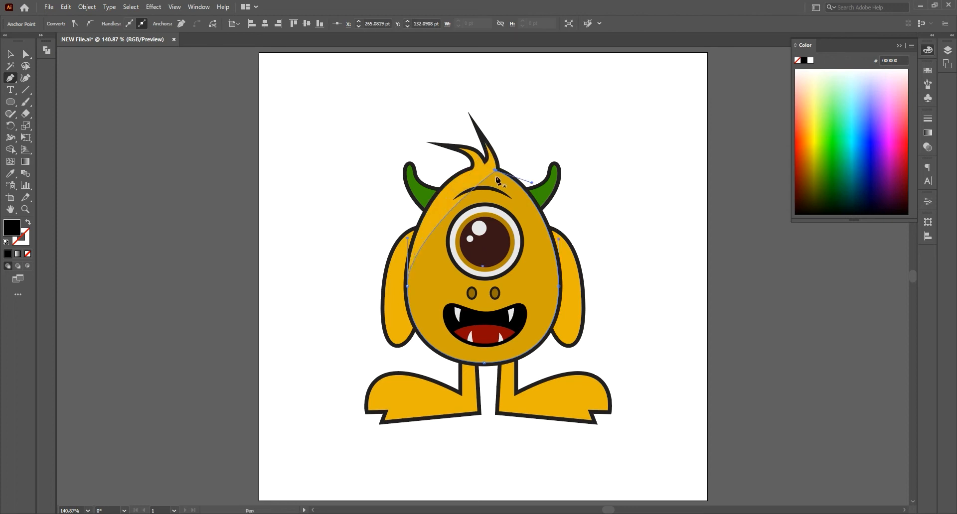
{"action": "left_click", "coordinate": [496, 170]}
Curve the dark copy's upper edge into a thin crescent along the belly and lower its end points on both sides
{"action": "left_click_drag", "start_coordinate": [408, 241], "coordinate": [455, 358]}
{"action": "left_click_drag", "start_coordinate": [558, 238], "coordinate": [522, 390]}
{"action": "left_click_drag", "start_coordinate": [455, 359], "coordinate": [428, 372]}
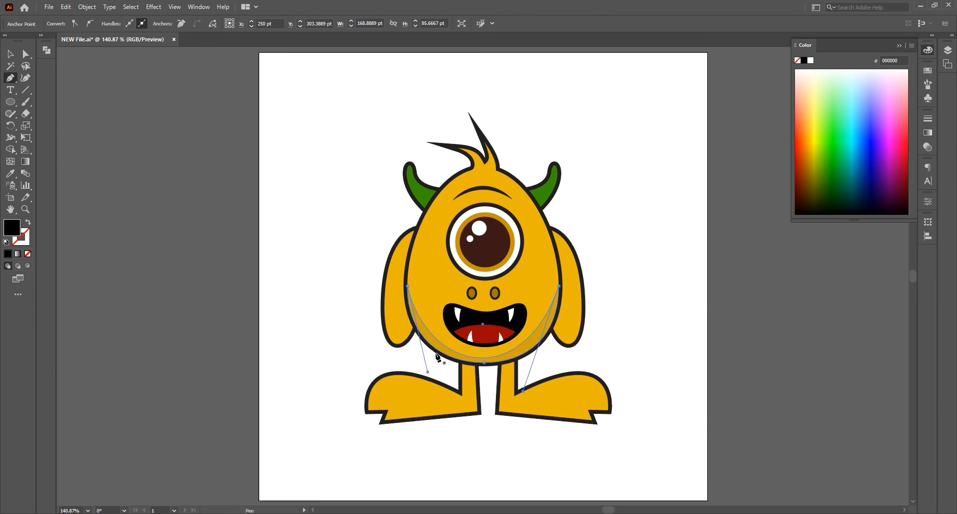
{"action": "left_click_drag", "start_coordinate": [413, 323], "coordinate": [445, 355]}
{"action": "left_click", "coordinate": [556, 304]}
{"action": "left_click", "coordinate": [559, 286]}
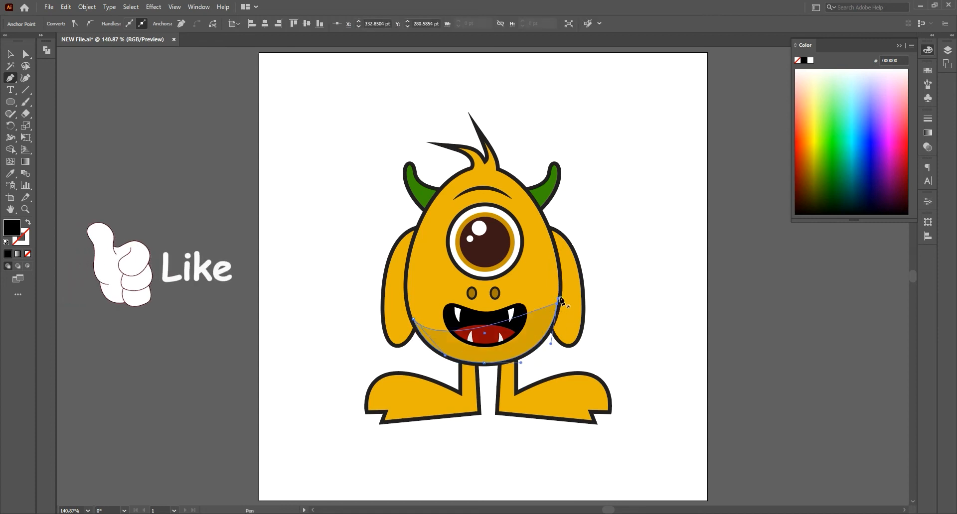
{"action": "left_click_drag", "start_coordinate": [557, 302], "coordinate": [525, 378]}
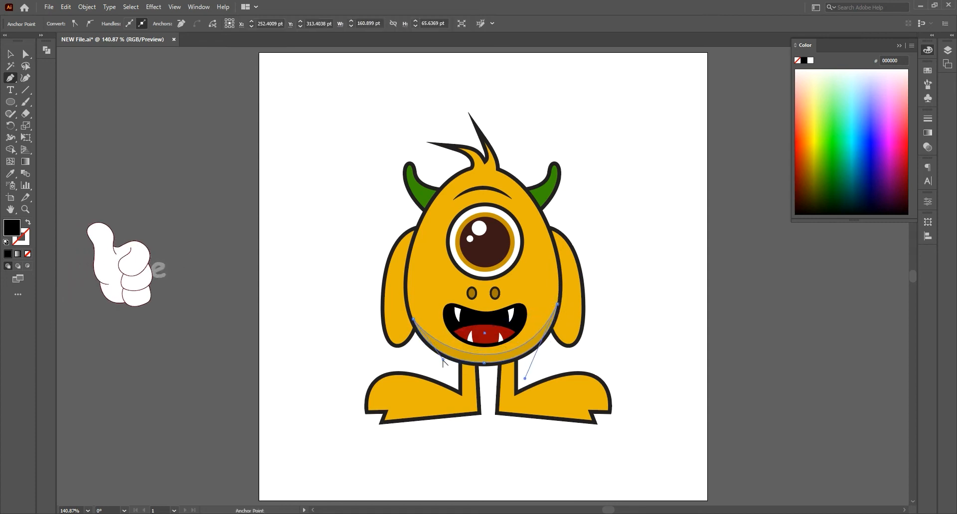
Set the belly shadow's opacity to 15% and deselect it
{"action": "key", "text": "v"}
{"action": "left_click", "coordinate": [299, 252]}
{"action": "left_click", "coordinate": [435, 345]}
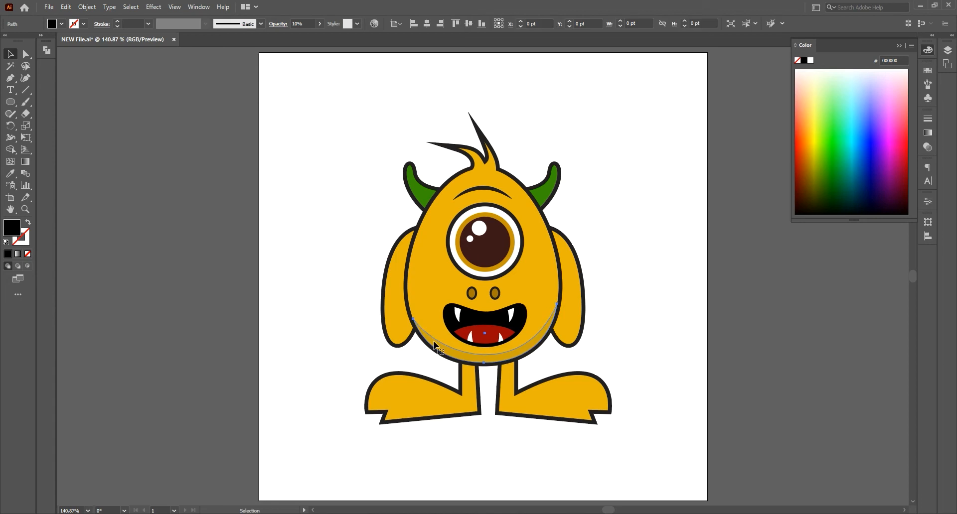
{"action": "left_click_drag", "start_coordinate": [305, 24], "coordinate": [263, 23]}
{"action": "type", "text": "15"}
{"action": "key", "text": "Return"}
{"action": "left_click", "coordinate": [398, 184]}
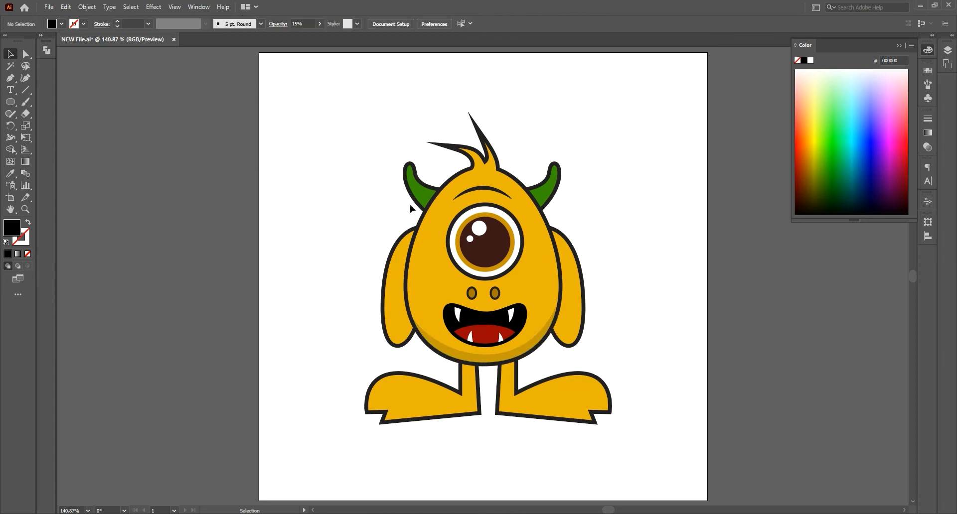
Copy the body shape again and paste it in place as the base for a highlight
{"action": "left_click", "coordinate": [434, 219]}
{"action": "left_click", "coordinate": [68, 8]}
{"action": "left_click", "coordinate": [83, 56]}
{"action": "left_click", "coordinate": [66, 7]}
{"action": "left_click", "coordinate": [83, 100]}
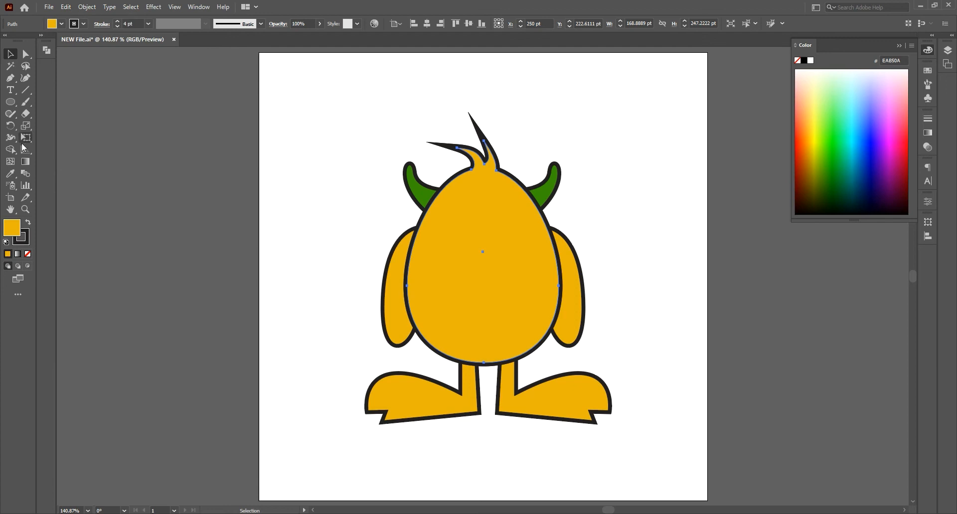
Remove the new body copy's outline, fill it with white FFFFFF and set its opacity to 10%
{"action": "left_click", "coordinate": [24, 242]}
{"action": "left_click", "coordinate": [27, 254]}
{"action": "double_click", "coordinate": [12, 227]}
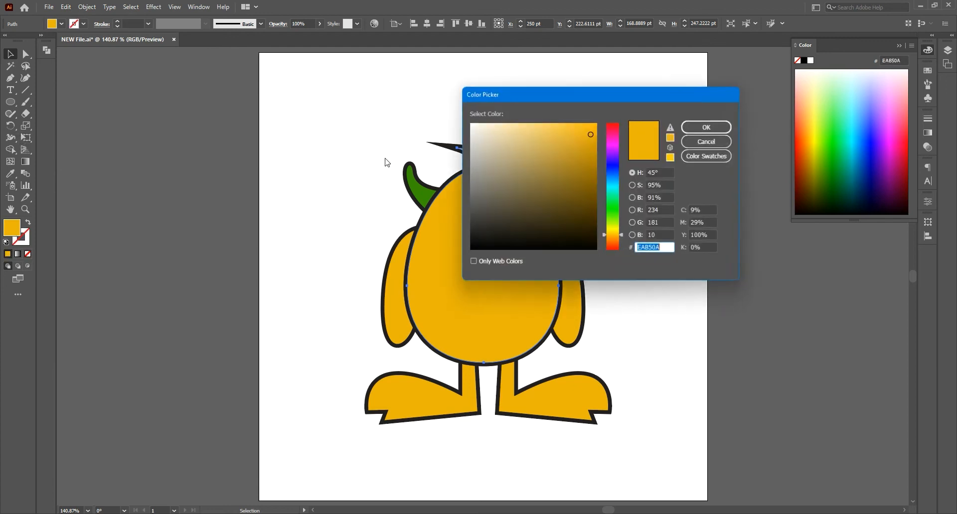
{"action": "left_click_drag", "start_coordinate": [473, 129], "coordinate": [466, 114]}
{"action": "left_click", "coordinate": [706, 127]}
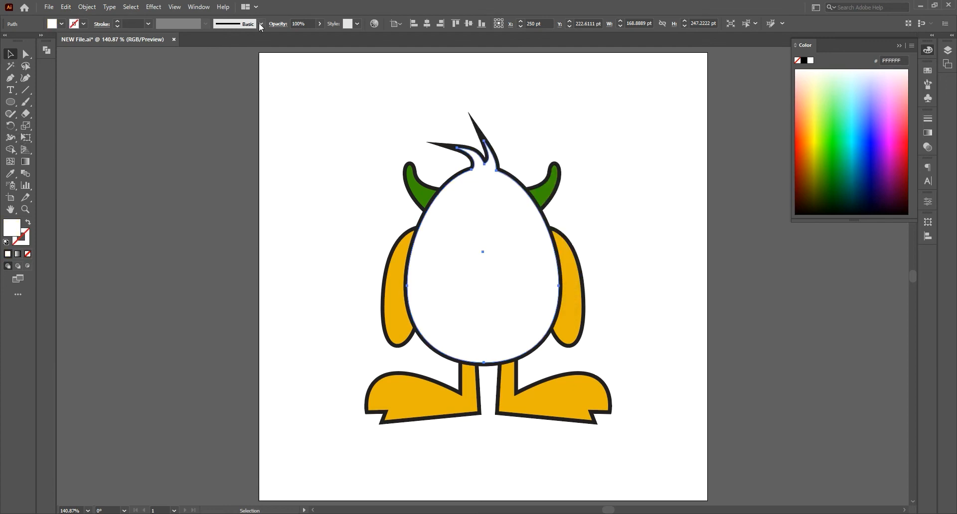
{"action": "left_click", "coordinate": [300, 23]}
{"action": "type", "text": "1"}
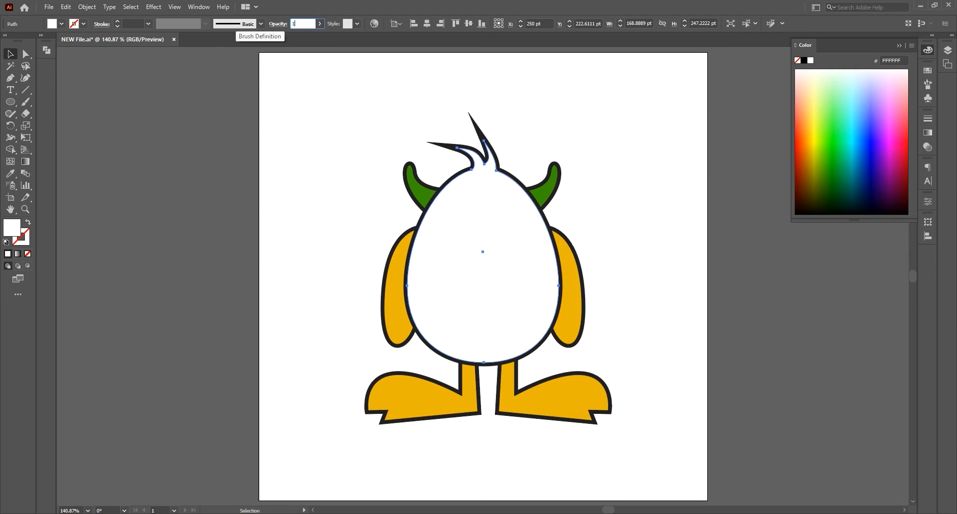
{"action": "type", "text": "0"}
{"action": "key", "text": "Return"}
Delete the white copy's anchor points on the right hair strand, right side and bottom with the Pen tool
{"action": "left_click", "coordinate": [10, 78]}
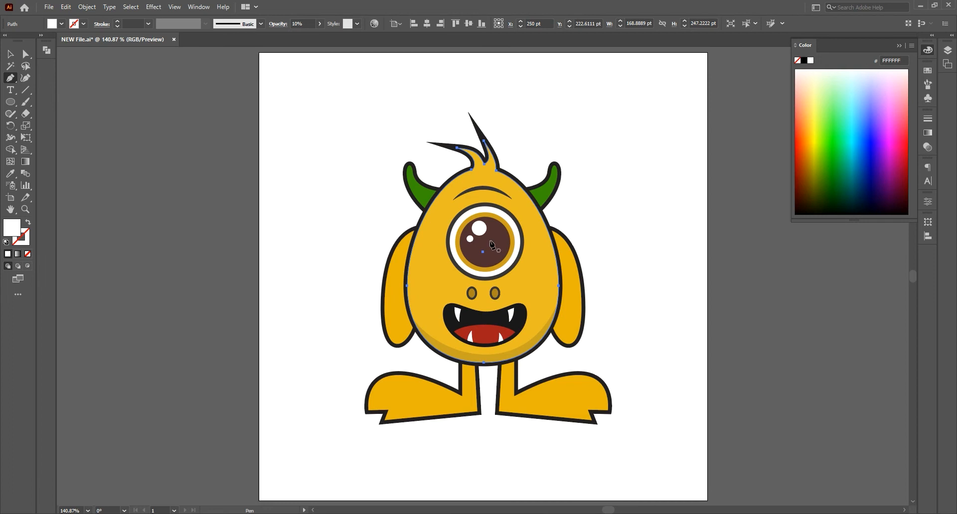
{"action": "left_click", "coordinate": [483, 141]}
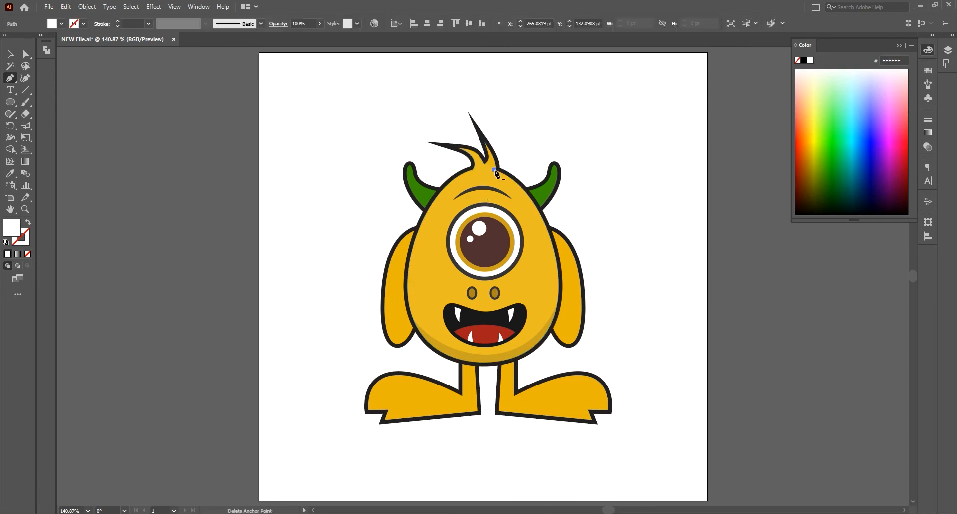
{"action": "left_click", "coordinate": [496, 170]}
{"action": "left_click", "coordinate": [558, 286]}
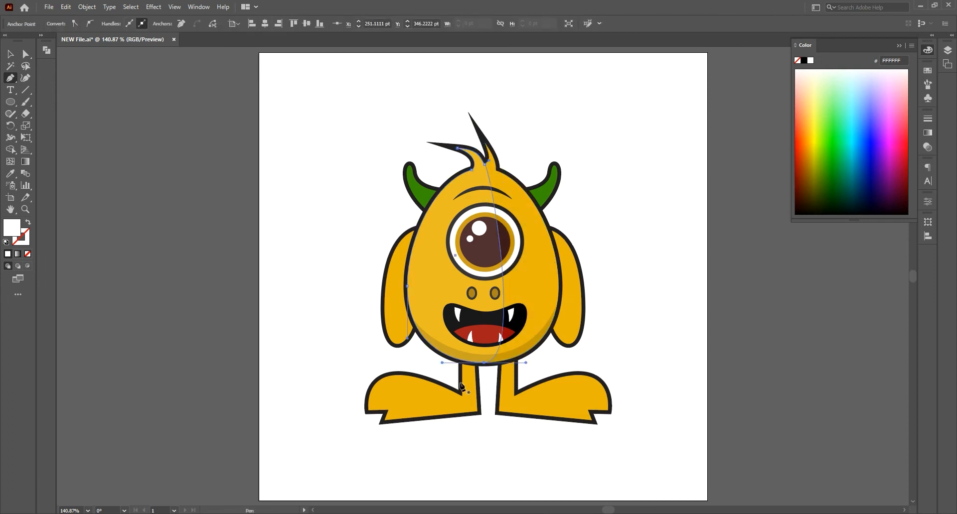
{"action": "left_click", "coordinate": [484, 363]}
{"action": "left_click", "coordinate": [408, 338]}
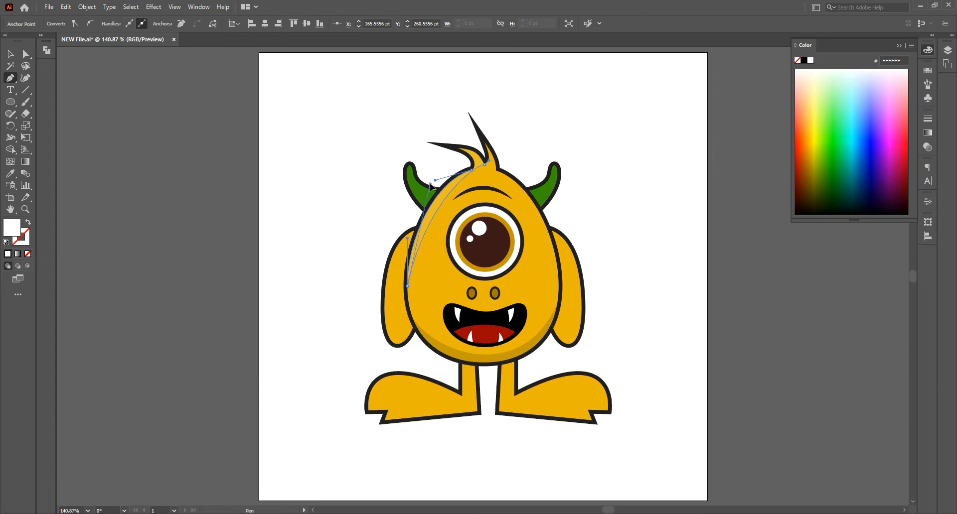
Reshape the white copy's inner edge into a narrow highlight running from the left hair strand down the body's left side
{"action": "left_click_drag", "start_coordinate": [484, 164], "coordinate": [478, 170]}
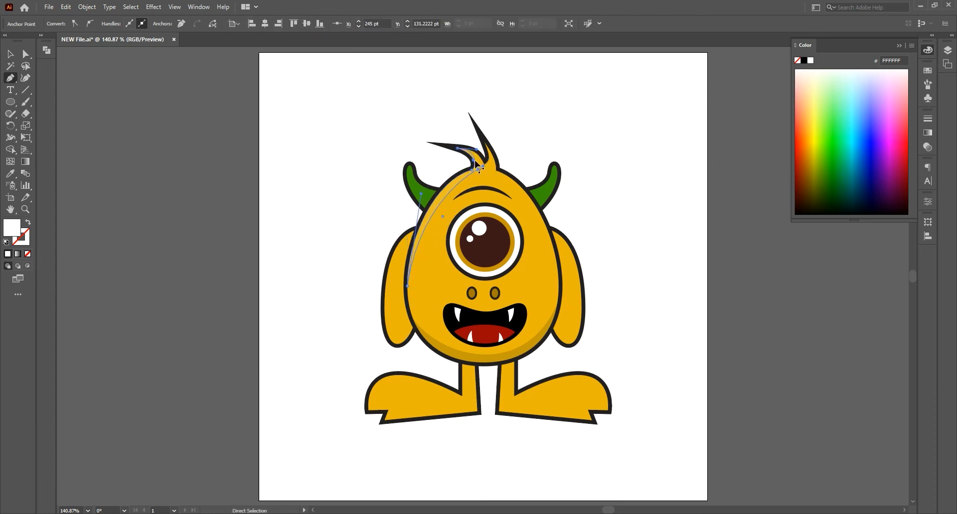
{"action": "left_click_drag", "start_coordinate": [481, 171], "coordinate": [474, 173]}
{"action": "left_click", "coordinate": [10, 54]}
{"action": "left_click", "coordinate": [285, 190]}
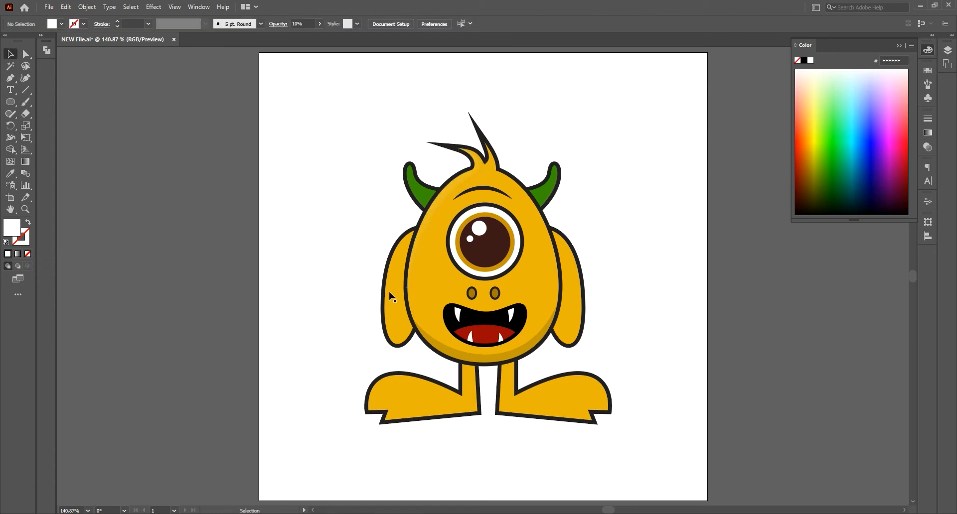
Set the white body highlight's opacity to 15% and deselect it
{"action": "left_click", "coordinate": [449, 187]}
{"action": "double_click", "coordinate": [9, 227]}
{"action": "key", "text": "Escape"}
{"action": "left_click_drag", "start_coordinate": [310, 24], "coordinate": [270, 25]}
{"action": "type", "text": "15"}
{"action": "key", "text": "Return"}
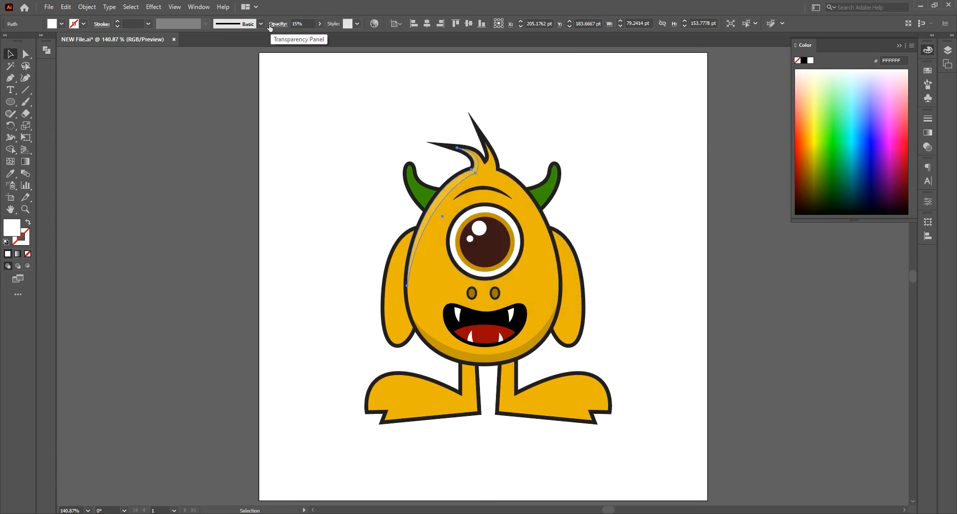
{"action": "left_click", "coordinate": [343, 192]}
Copy the left arm and paste the copy in place on top of it
{"action": "left_click", "coordinate": [393, 256]}
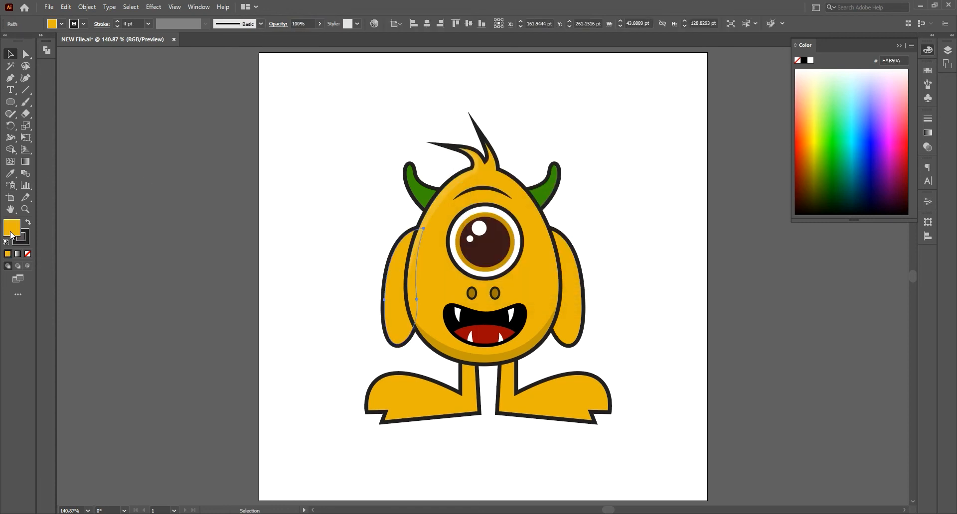
{"action": "left_click", "coordinate": [65, 6]}
{"action": "left_click", "coordinate": [83, 56]}
{"action": "left_click", "coordinate": [65, 6]}
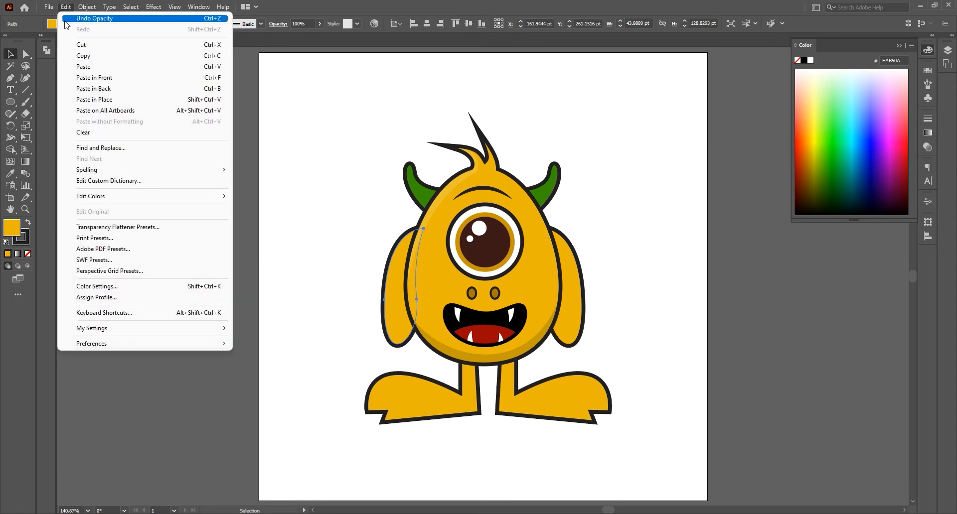
{"action": "left_click", "coordinate": [87, 99]}
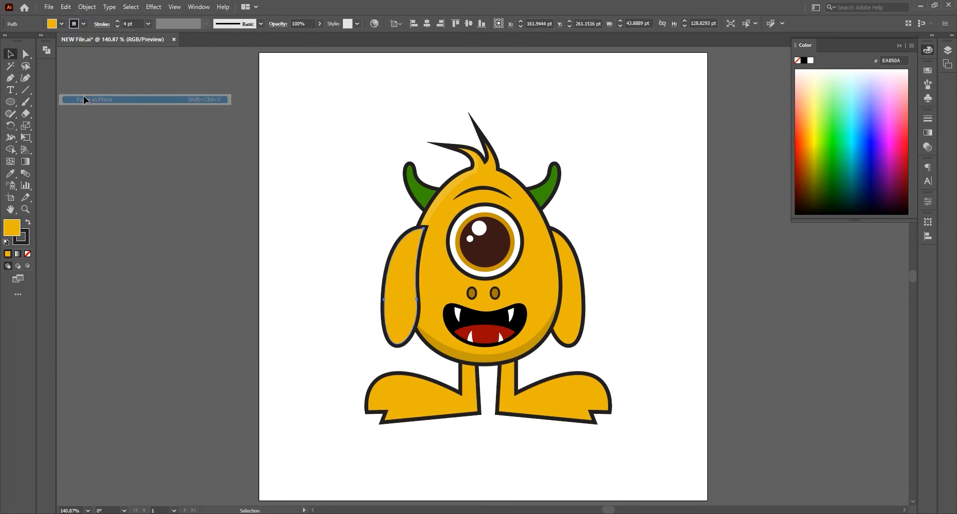
Remove the arm copy's outline, fill it with black 000000 and set its opacity to 15%
{"action": "left_click", "coordinate": [28, 254]}
{"action": "left_click", "coordinate": [12, 228]}
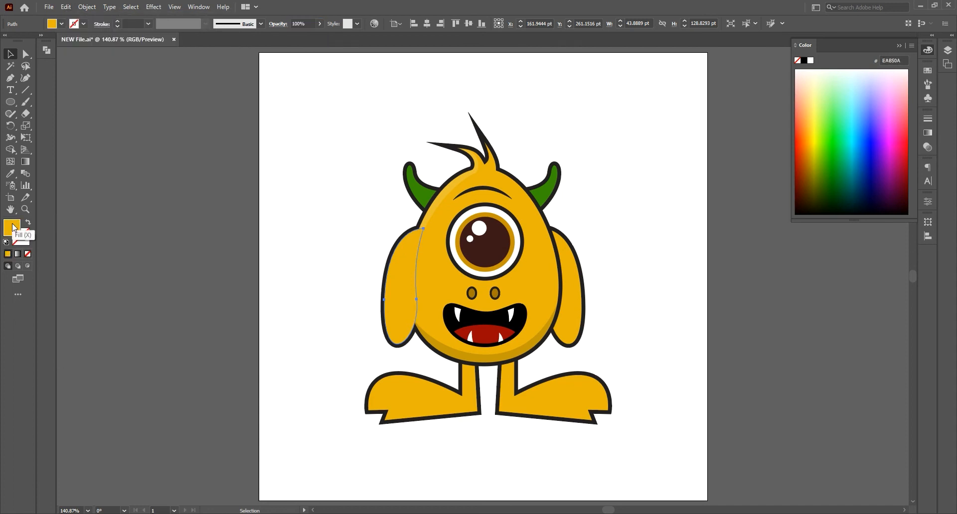
{"action": "double_click", "coordinate": [13, 228]}
{"action": "type", "text": "000000"}
{"action": "left_click", "coordinate": [703, 128]}
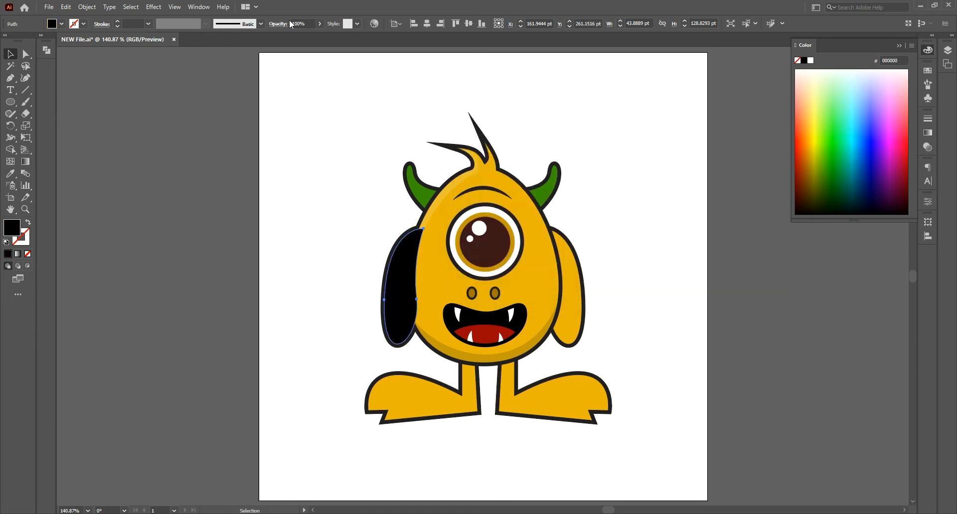
{"action": "type", "text": "15"}
{"action": "key", "text": "Return"}
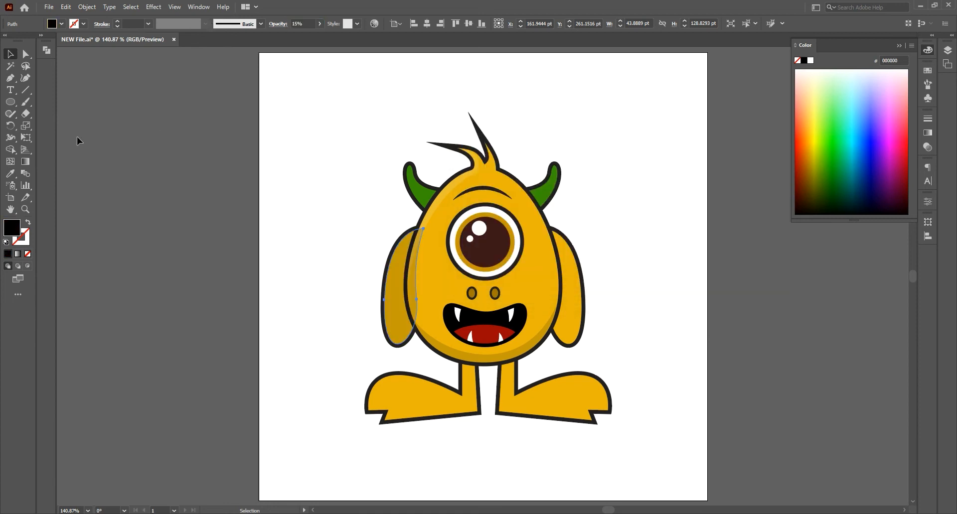
Shift the arm's dark copy right and slightly up so it shades only the side of the arm nearest the body
{"action": "left_click", "coordinate": [11, 77]}
{"action": "left_click_drag", "start_coordinate": [384, 301], "coordinate": [388, 224]}
{"action": "left_click", "coordinate": [12, 54]}
{"action": "left_click_drag", "start_coordinate": [391, 287], "coordinate": [407, 276]}
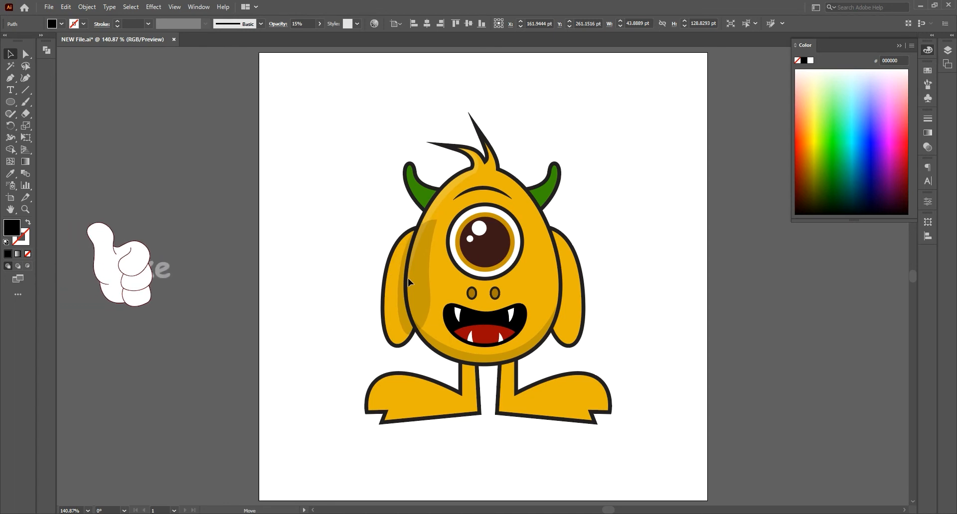
Send the left arm and its shadow together to the back, behind the body
{"action": "right_click", "coordinate": [392, 280]}
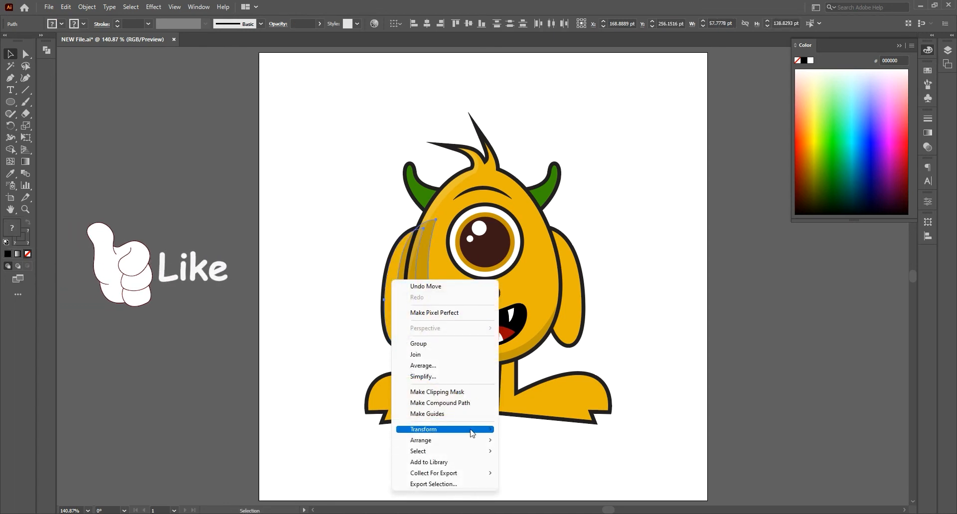
{"action": "mouse_move", "coordinate": [468, 440]}
{"action": "left_click", "coordinate": [543, 474]}
{"action": "left_click", "coordinate": [518, 420]}
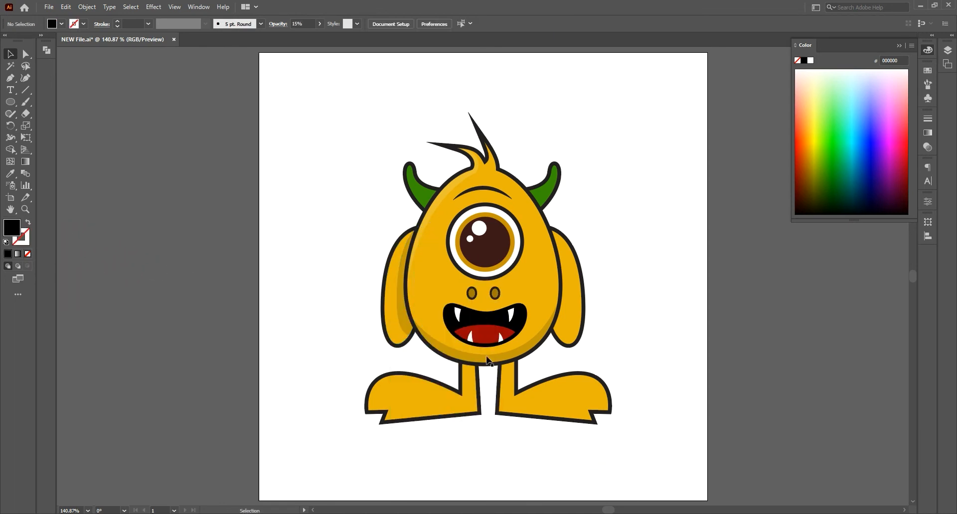
Copy the right arm and paste the copy in place on top of it
{"action": "left_click", "coordinate": [556, 305]}
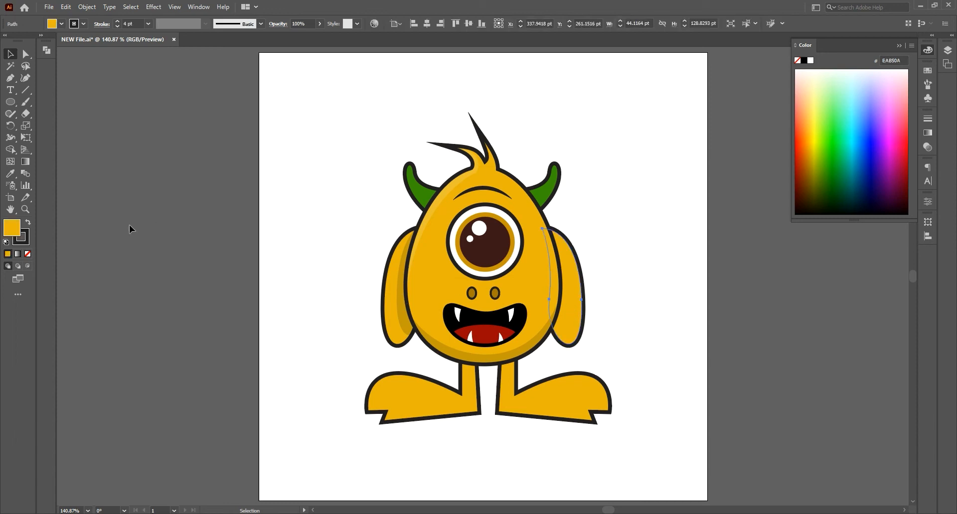
{"action": "left_click", "coordinate": [72, 7]}
{"action": "left_click", "coordinate": [72, 7]}
{"action": "left_click", "coordinate": [71, 8]}
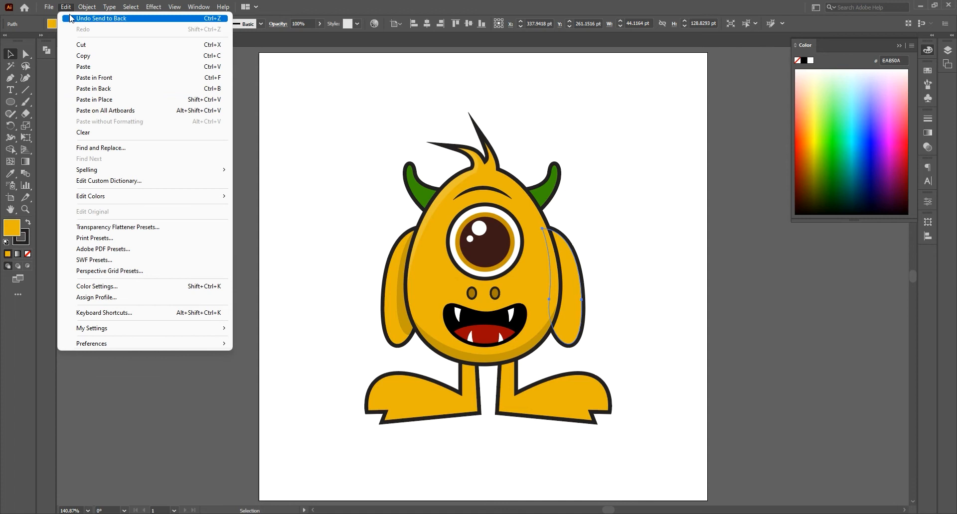
{"action": "left_click", "coordinate": [95, 99]}
Fill the right arm's copy with black 020202, set its opacity to 15% and remove its outline
{"action": "double_click", "coordinate": [11, 227]}
{"action": "type", "text": "020202"}
{"action": "left_click", "coordinate": [706, 127]}
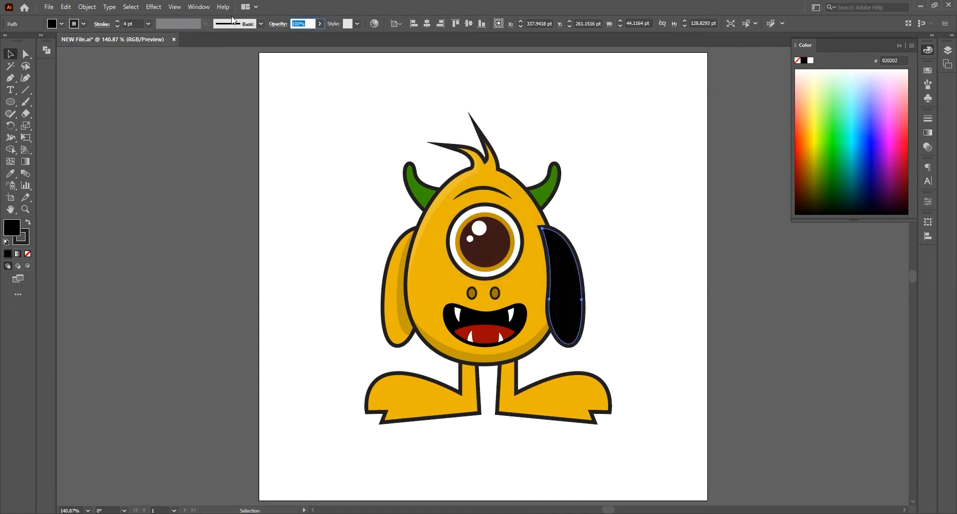
{"action": "key", "text": "Return"}
{"action": "left_click", "coordinate": [28, 253]}
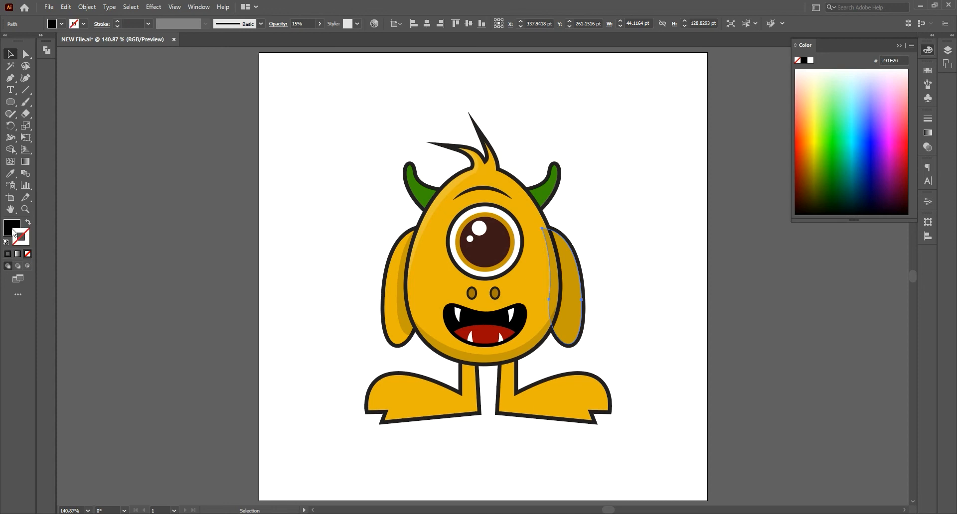
Shift the right arm's dark copy left and slightly up toward the body, and send it with the arm to the back
{"action": "left_click_drag", "start_coordinate": [569, 279], "coordinate": [553, 272]}
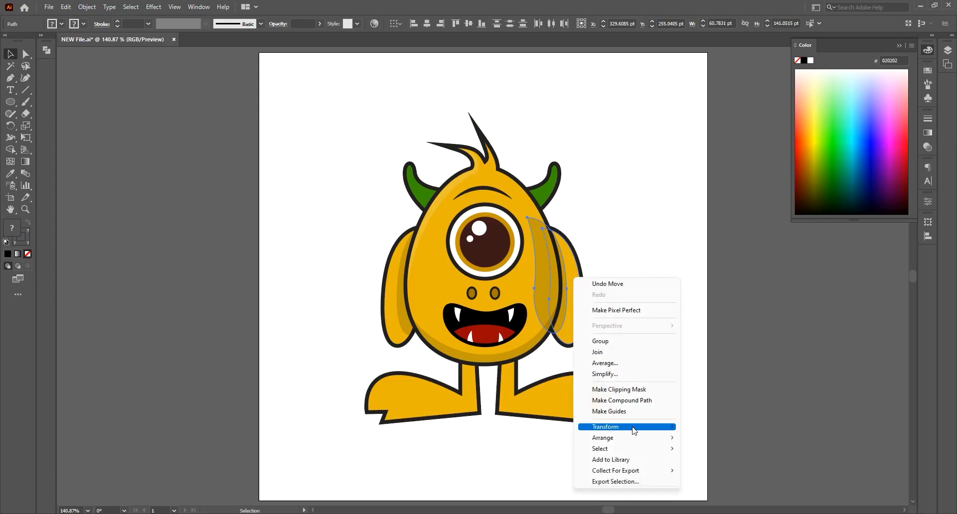
{"action": "mouse_move", "coordinate": [643, 438]}
{"action": "left_click", "coordinate": [726, 472]}
{"action": "left_click", "coordinate": [638, 315]}
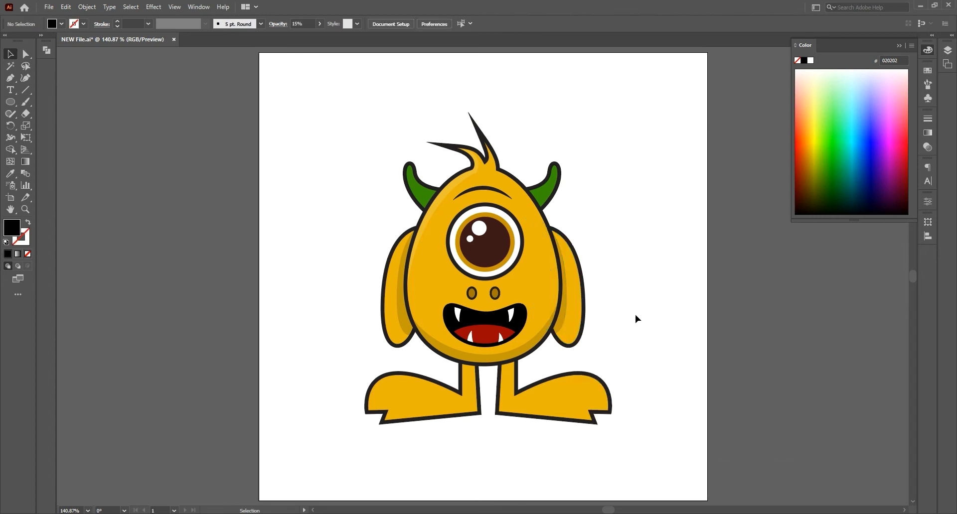
Copy the right leg and paste the copy in place on top of it
{"action": "left_click", "coordinate": [513, 373]}
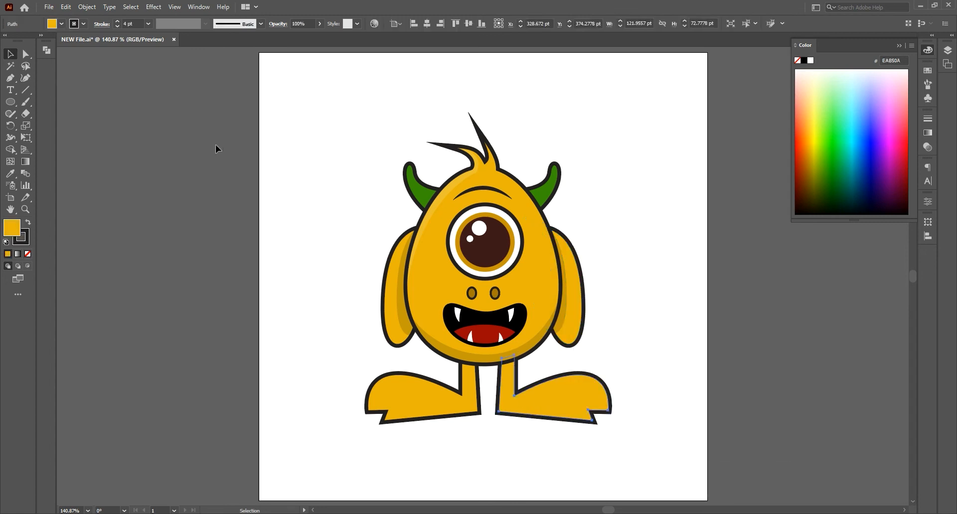
{"action": "left_click", "coordinate": [65, 7]}
{"action": "left_click", "coordinate": [84, 56]}
{"action": "left_click", "coordinate": [66, 7]}
{"action": "left_click", "coordinate": [95, 99]}
Remove the leg copy's outline, fill it with black 000000 and set its opacity to 5%
{"action": "left_click", "coordinate": [27, 255]}
{"action": "double_click", "coordinate": [11, 227]}
{"action": "left_click_drag", "start_coordinate": [485, 241], "coordinate": [471, 258]}
{"action": "left_click", "coordinate": [705, 126]}
{"action": "left_click_drag", "start_coordinate": [306, 24], "coordinate": [175, 4]}
{"action": "type", "text": "5"}
{"action": "key", "text": "Return"}
Reshape the right leg's dark copy by moving its ankle point inward, removing the toe-notch points and curving its lower edge along the top of the foot
{"action": "left_click", "coordinate": [10, 78]}
{"action": "left_click", "coordinate": [515, 398]}
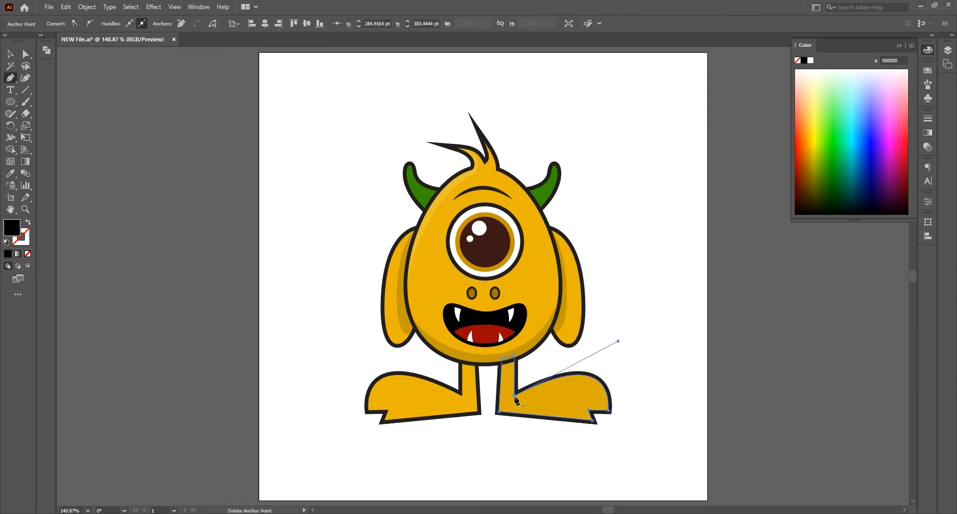
{"action": "left_click_drag", "start_coordinate": [514, 395], "coordinate": [508, 406]}
{"action": "left_click_drag", "start_coordinate": [514, 355], "coordinate": [515, 359]}
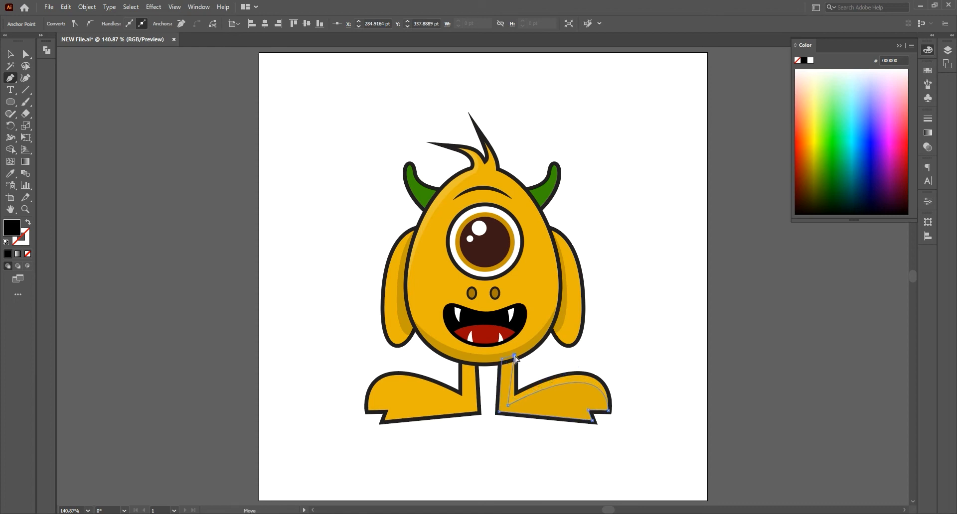
{"action": "left_click_drag", "start_coordinate": [512, 396], "coordinate": [510, 399]}
{"action": "left_click", "coordinate": [592, 421]}
{"action": "left_click", "coordinate": [588, 410]}
{"action": "left_click_drag", "start_coordinate": [579, 412], "coordinate": [569, 388]}
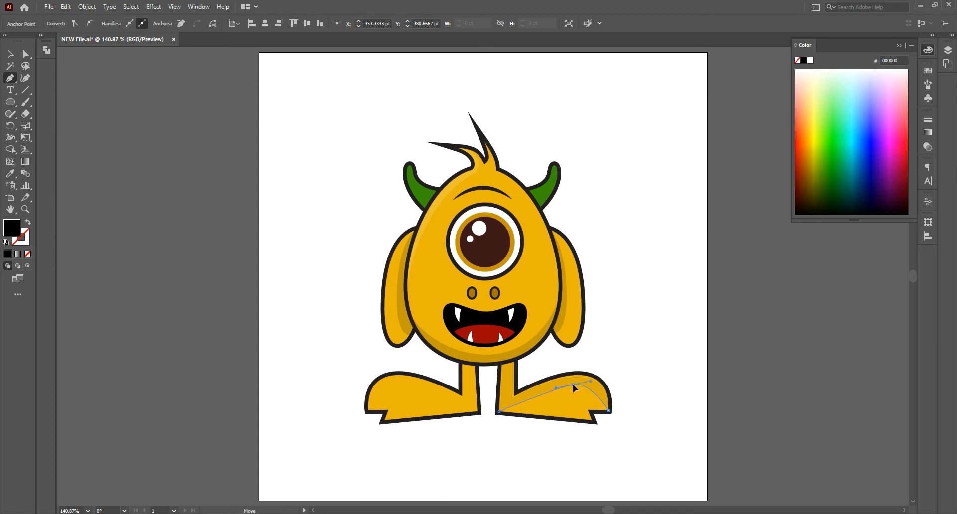
{"action": "key", "text": "v"}
{"action": "left_click", "coordinate": [315, 328]}
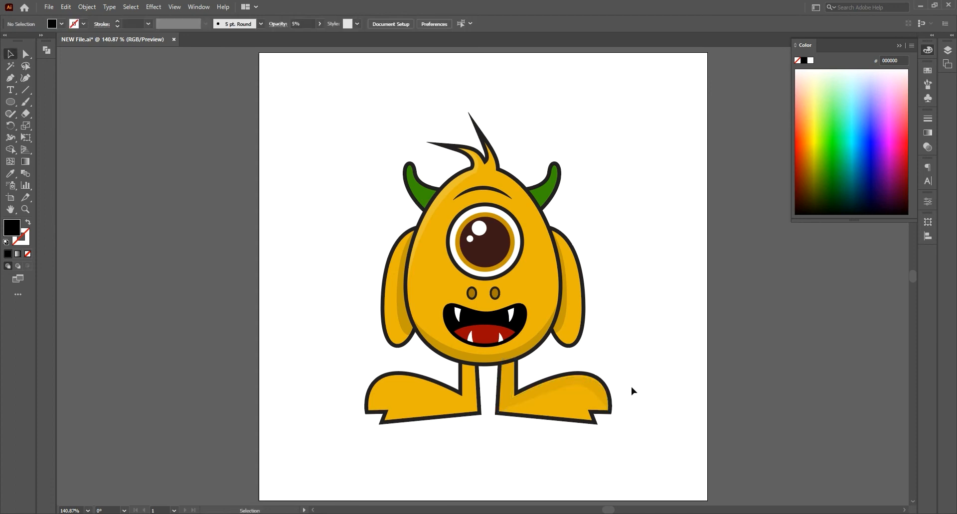
Set the opacity of the right leg's shadow to 15%
{"action": "left_click", "coordinate": [597, 387]}
{"action": "left_click", "coordinate": [308, 23]}
{"action": "type", "text": "15"}
{"action": "key", "text": "Return"}
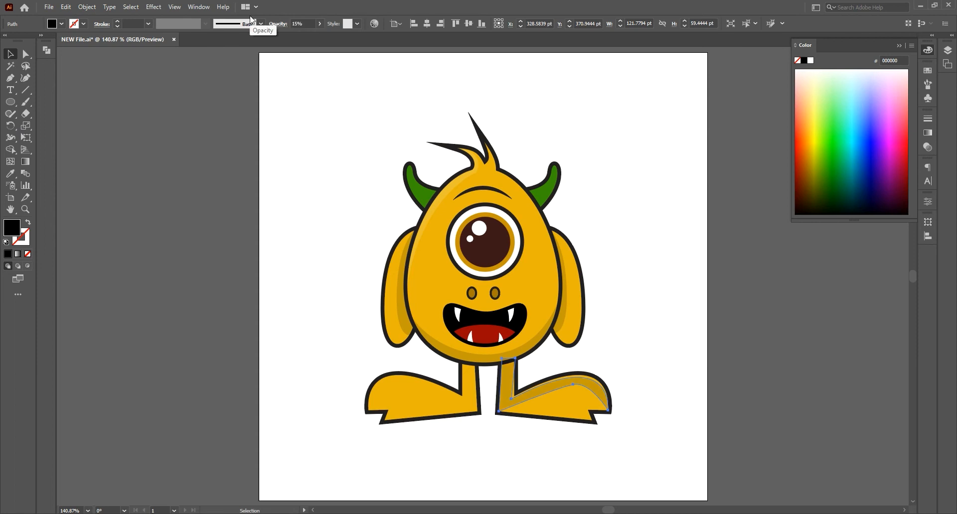
{"action": "left_click", "coordinate": [614, 308]}
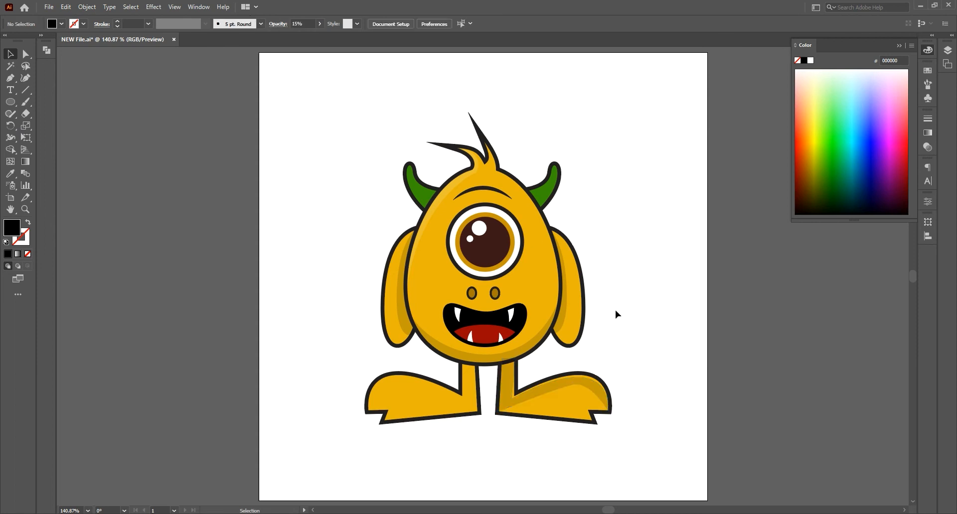
Draw two curved toe lines with the Pen tool, running inward from the tip of the right foot
{"action": "key", "text": "p"}
{"action": "left_click", "coordinate": [597, 424]}
{"action": "left_click_drag", "start_coordinate": [572, 397], "coordinate": [551, 387]}
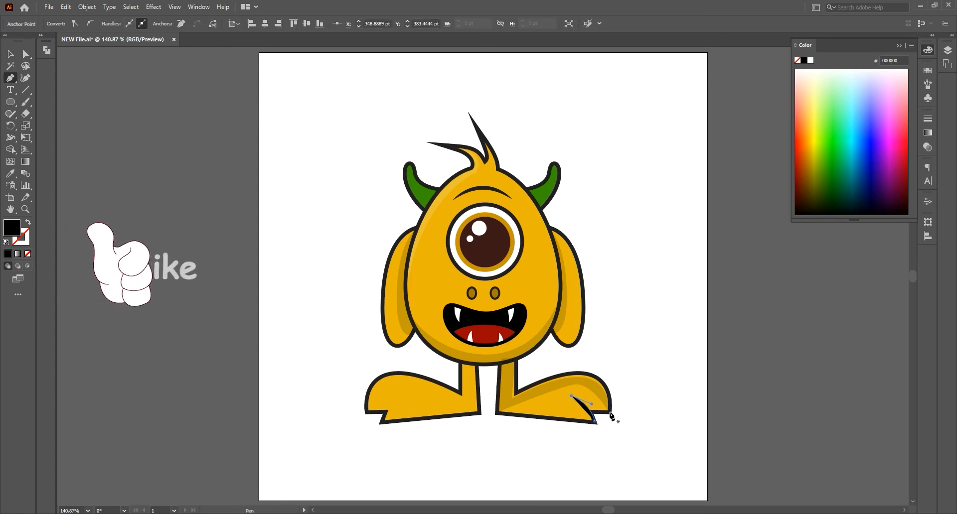
{"action": "left_click_drag", "start_coordinate": [609, 411], "coordinate": [589, 395]}
{"action": "key", "text": "v"}
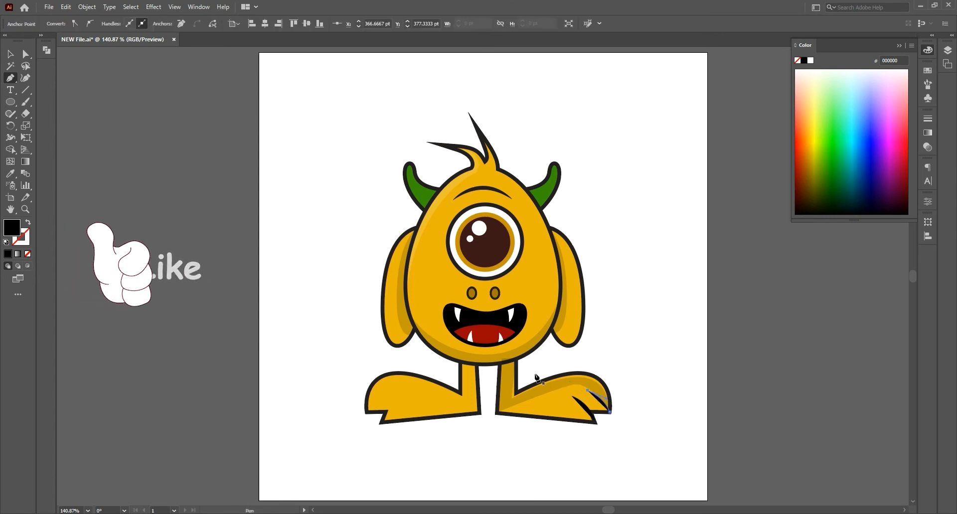
Turn the fill of both toe lines off and give them a black 3 pt stroke
{"action": "left_click", "coordinate": [578, 404]}
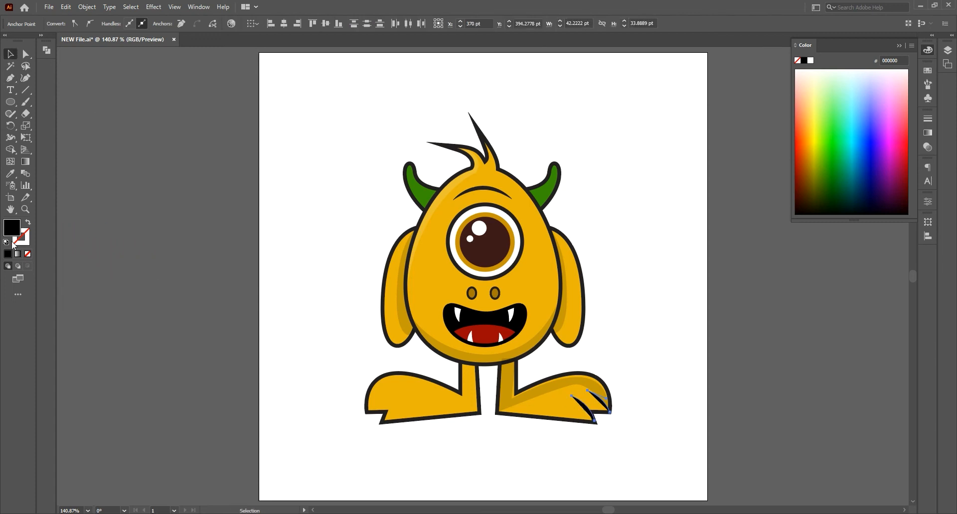
{"action": "left_click", "coordinate": [27, 255]}
{"action": "left_click", "coordinate": [22, 238]}
{"action": "left_click", "coordinate": [629, 220]}
{"action": "left_click", "coordinate": [590, 392]}
{"action": "left_click", "coordinate": [574, 397], "text": "shift"}
{"action": "left_click_drag", "start_coordinate": [135, 24], "coordinate": [26, 9]}
{"action": "type", "text": "3"}
{"action": "key", "text": "Return"}
Apply Width Profile 1 to both toe lines so that their ends taper
{"action": "left_click", "coordinate": [205, 24]}
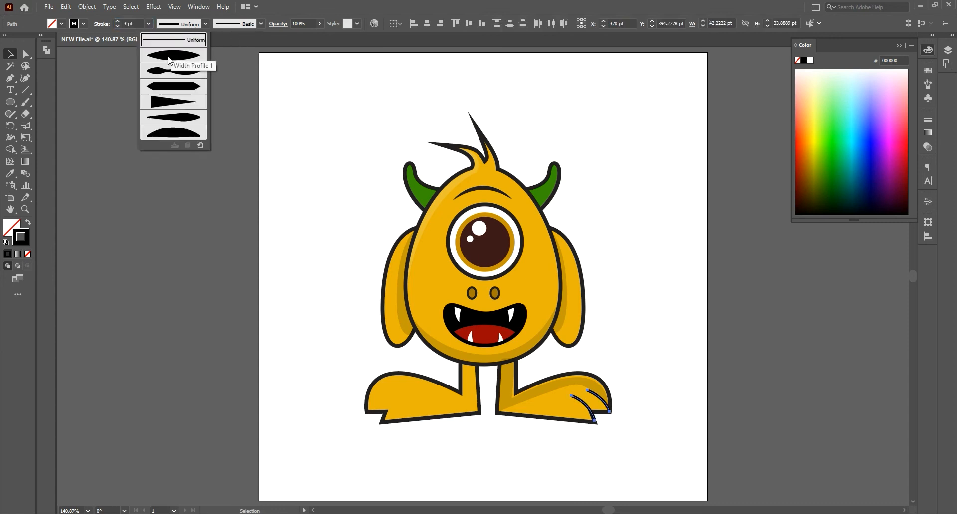
{"action": "left_click", "coordinate": [182, 65]}
{"action": "left_click", "coordinate": [232, 257]}
{"action": "left_click", "coordinate": [601, 405]}
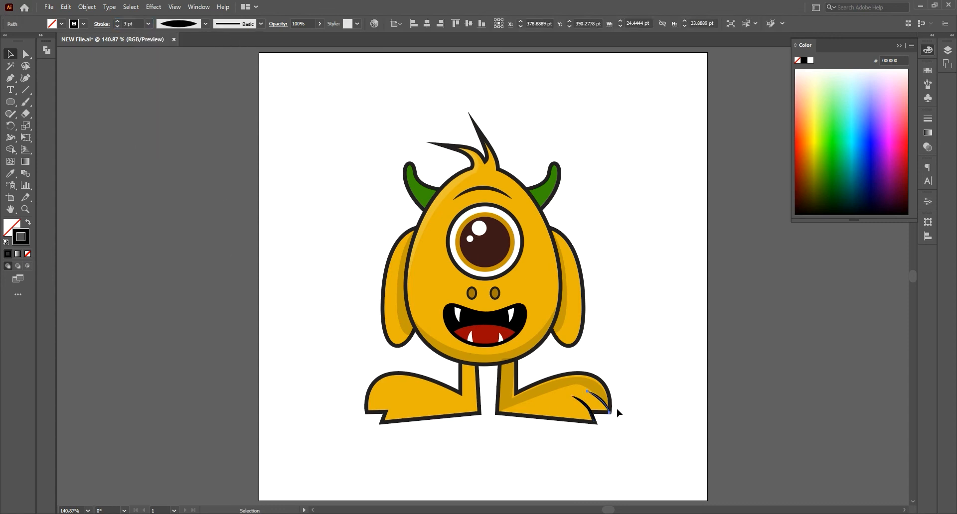
{"action": "left_click", "coordinate": [630, 413]}
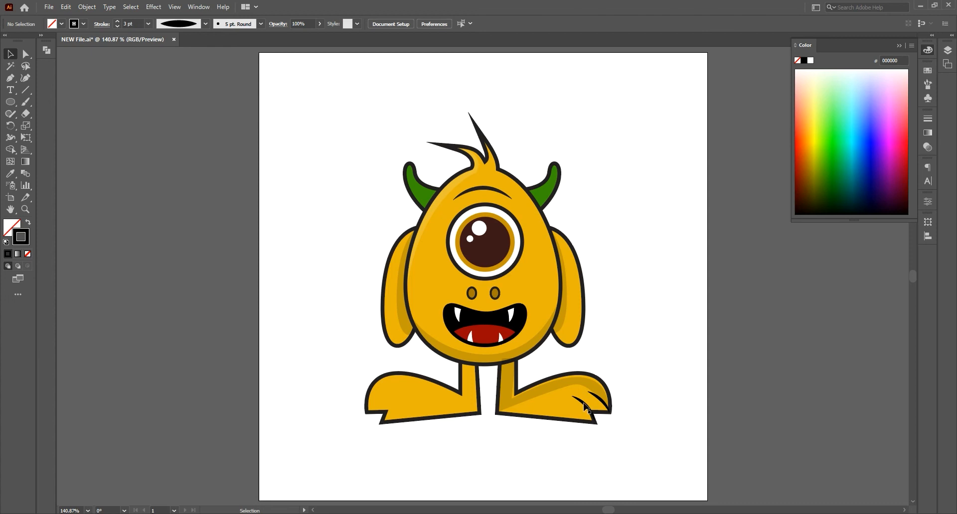
Reshape the notch at the tip of the right foot by adjusting its anchor points to fit the lower toe line
{"action": "key", "text": "p"}
{"action": "left_click", "coordinate": [593, 418], "text": "ctrl"}
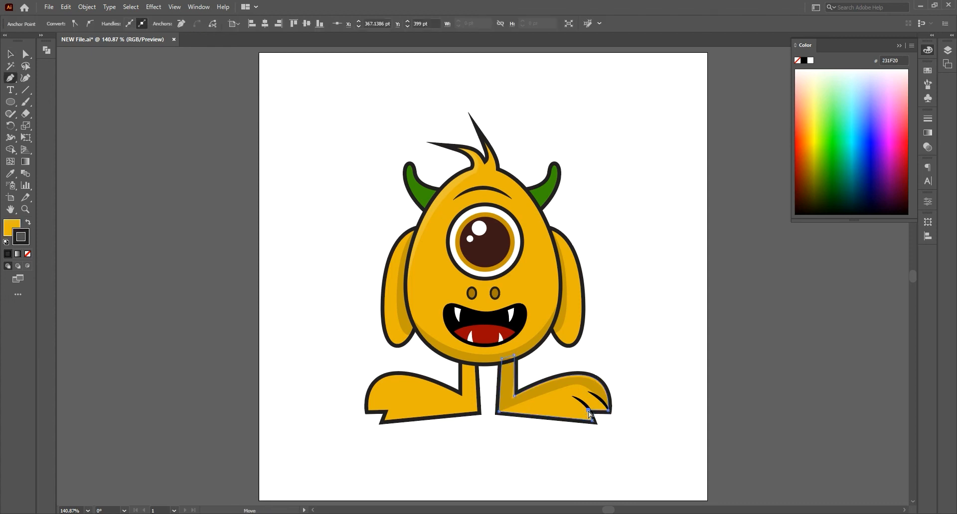
{"action": "left_click_drag", "start_coordinate": [592, 415], "coordinate": [576, 402]}
{"action": "key", "text": "v"}
{"action": "left_click", "coordinate": [654, 425]}
{"action": "left_click", "coordinate": [596, 421]}
{"action": "key", "text": "e"}
{"action": "key", "text": "v"}
{"action": "left_click", "coordinate": [625, 413]}
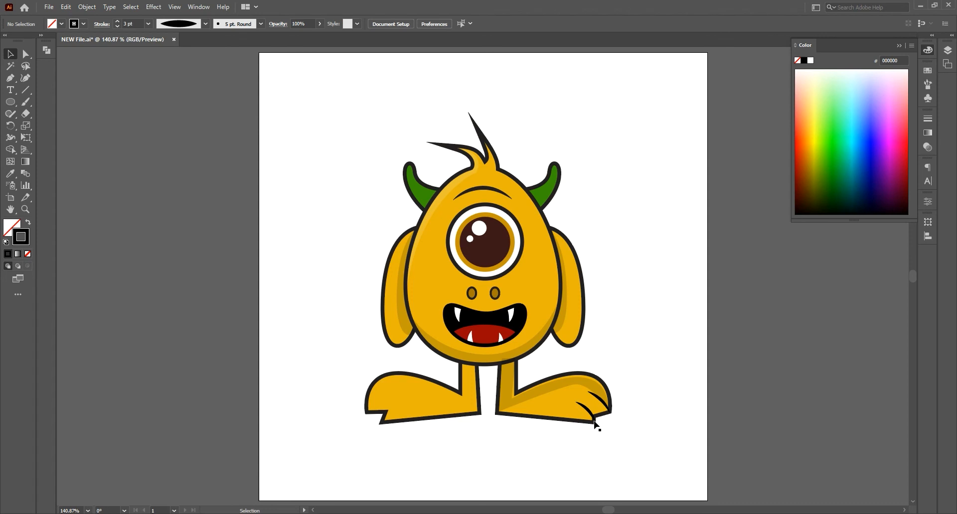
Redraw the right foot's lower toe line as a smoother curve ending at the foot's bottom front corner
{"action": "left_click", "coordinate": [592, 421]}
{"action": "key", "text": "p"}
{"action": "left_click_drag", "start_coordinate": [576, 402], "coordinate": [593, 406]}
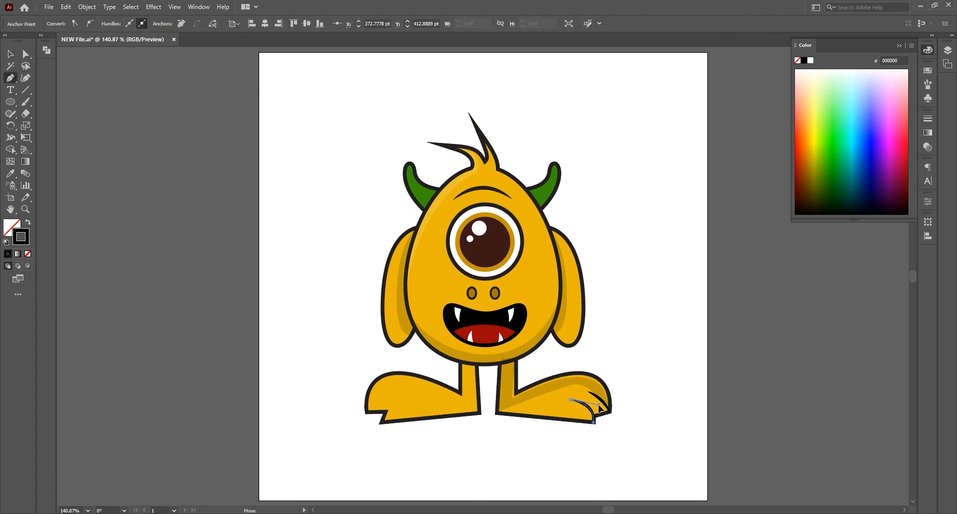
{"action": "key", "text": "v"}
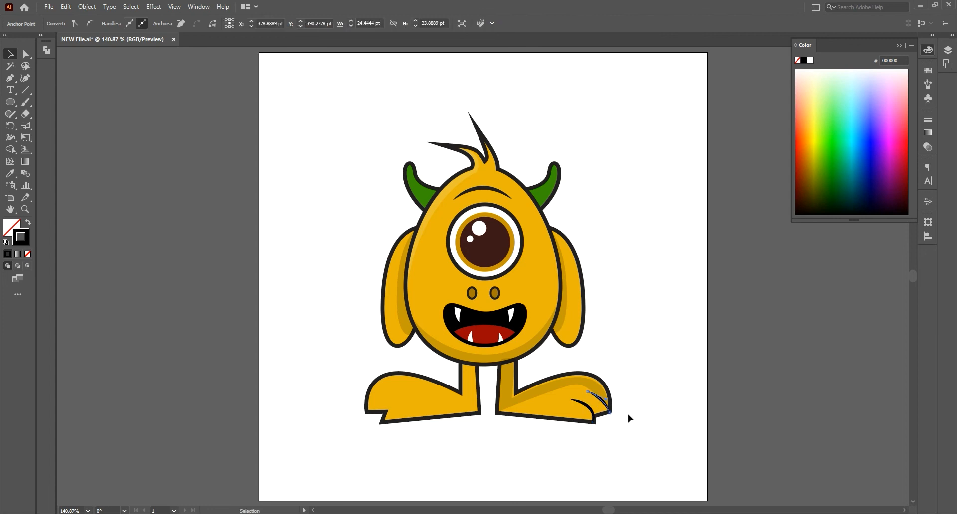
{"action": "left_click", "coordinate": [626, 414]}
Draw a short curved crease line at the right ankle with a 3 pt stroke and Width Profile 1
{"action": "left_click", "coordinate": [10, 78]}
{"action": "left_click", "coordinate": [505, 406]}
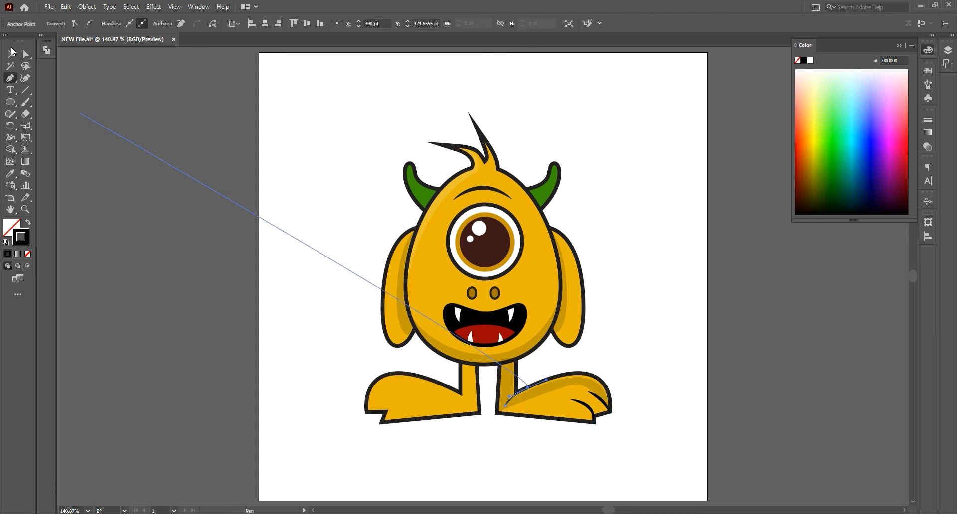
{"action": "left_click", "coordinate": [10, 54]}
{"action": "left_click", "coordinate": [513, 397]}
{"action": "left_click", "coordinate": [122, 23]}
{"action": "left_click", "coordinate": [206, 23]}
{"action": "left_click", "coordinate": [179, 49]}
{"action": "left_click", "coordinate": [315, 300]}
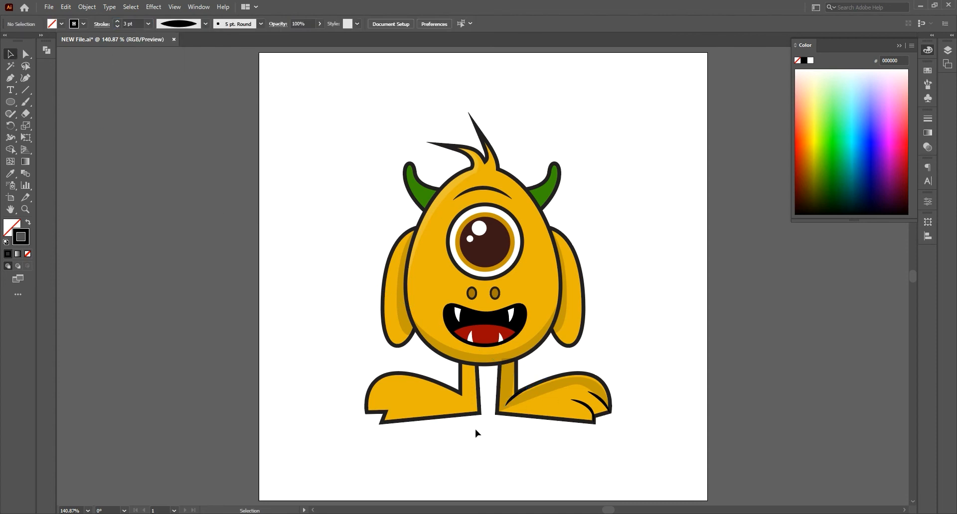
Delete the unshaded left leg and group the right leg with its shadow and detail lines
{"action": "left_click", "coordinate": [464, 405]}
{"action": "key", "text": "Delete"}
{"action": "left_click_drag", "start_coordinate": [604, 444], "coordinate": [493, 383]}
{"action": "key", "text": "ctrl+g"}
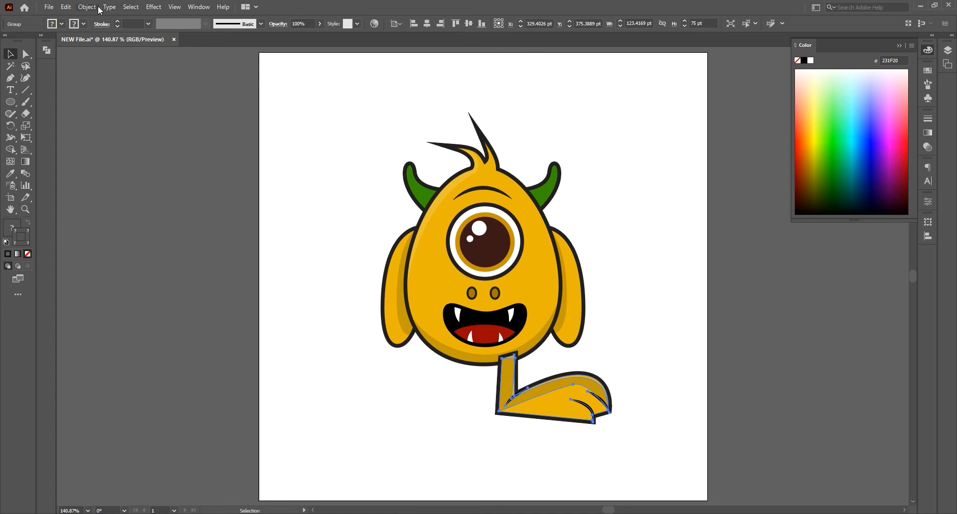
Create a copy of the leg group with Transform Each using only Reflect X, and place it as the left leg
{"action": "left_click", "coordinate": [81, 7]}
{"action": "mouse_move", "coordinate": [100, 18]}
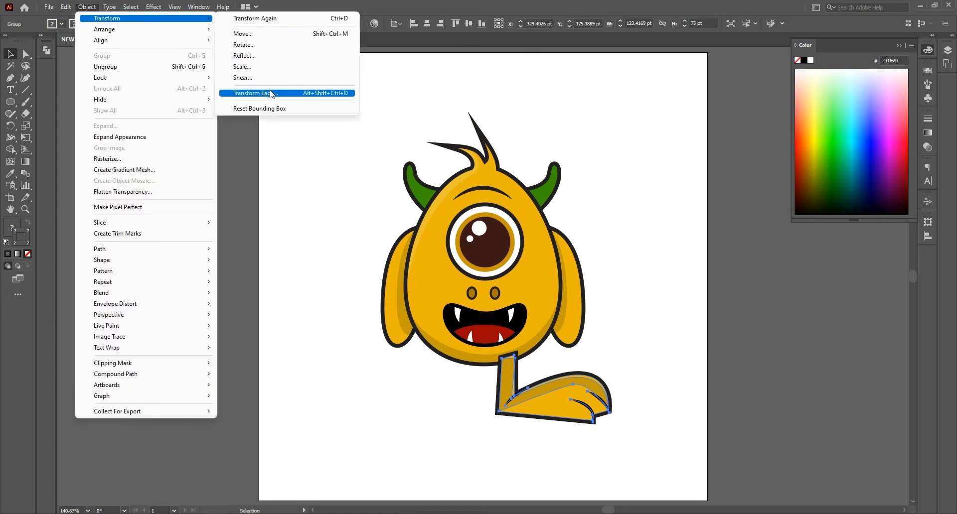
{"action": "left_click", "coordinate": [239, 94]}
{"action": "left_click", "coordinate": [253, 277]}
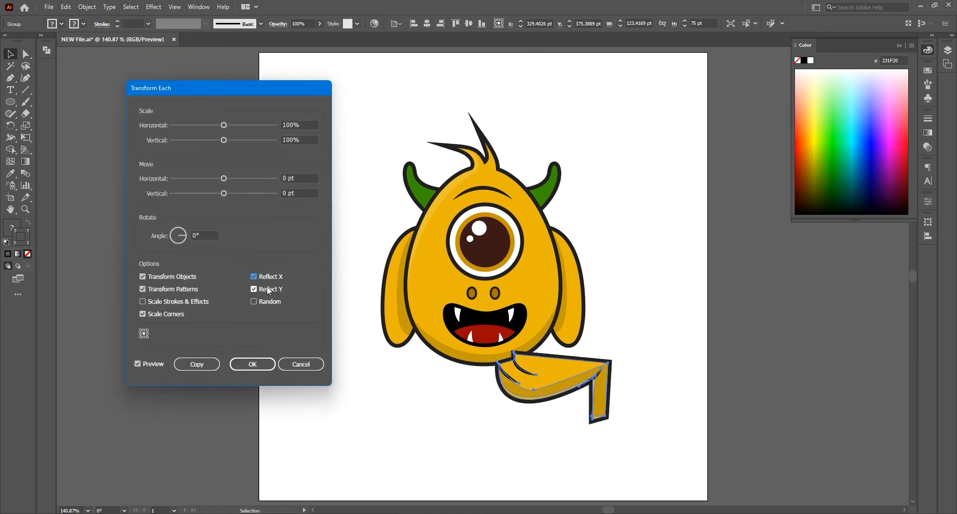
{"action": "left_click", "coordinate": [253, 289]}
{"action": "left_click", "coordinate": [197, 364]}
{"action": "left_click_drag", "start_coordinate": [578, 383], "coordinate": [438, 382]}
{"action": "left_click", "coordinate": [441, 375]}
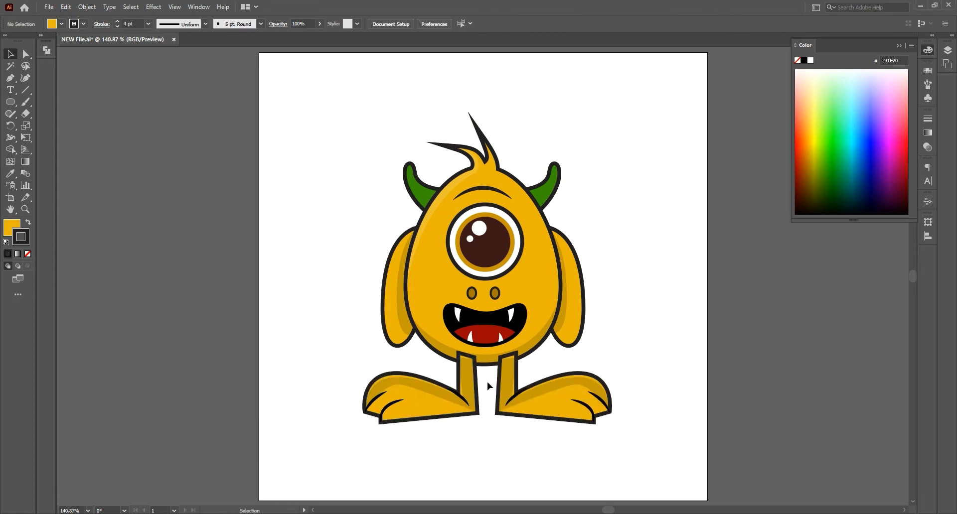
Send both legs to the back, behind the body
{"action": "right_click", "coordinate": [541, 398]}
{"action": "mouse_move", "coordinate": [580, 341]}
{"action": "left_click", "coordinate": [662, 363]}
{"action": "scroll", "coordinate": [650, 350], "scroll_direction": "up", "scroll_amount": 1}
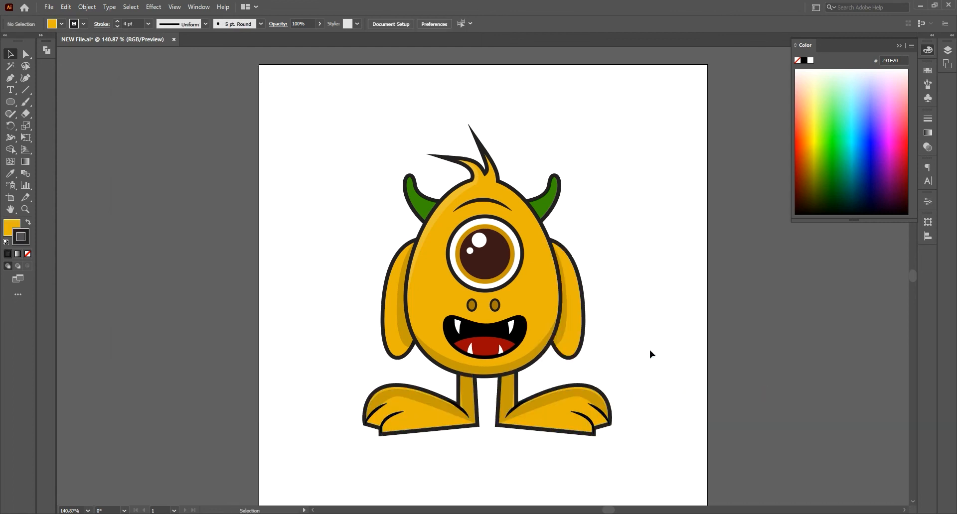
{"action": "scroll", "coordinate": [649, 350], "scroll_direction": "down", "scroll_amount": 1}
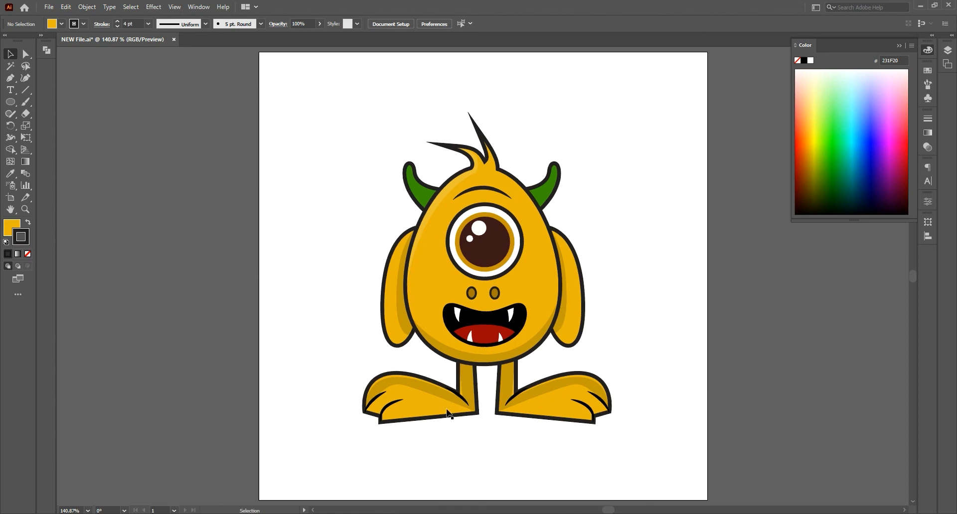
Draw a short curved finger line at the end of the left arm with a 3 pt stroke and Width Profile 1
{"action": "left_click", "coordinate": [10, 79]}
{"action": "scroll", "coordinate": [364, 333], "scroll_direction": "up", "scroll_amount": 1}
{"action": "left_click", "coordinate": [392, 341]}
{"action": "left_click_drag", "start_coordinate": [395, 355], "coordinate": [399, 360]}
{"action": "key", "text": "Escape"}
{"action": "key", "text": "v"}
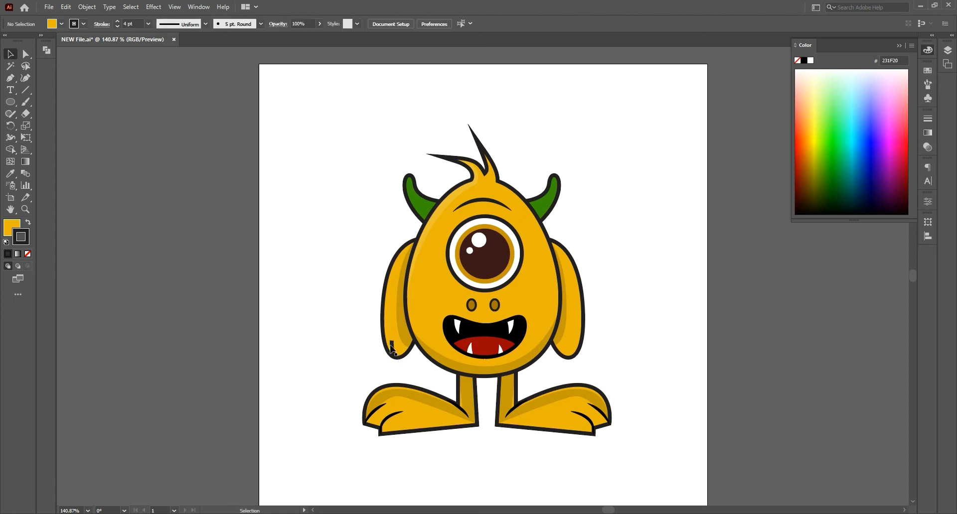
{"action": "scroll", "coordinate": [135, 23], "scroll_direction": "down", "scroll_amount": 1}
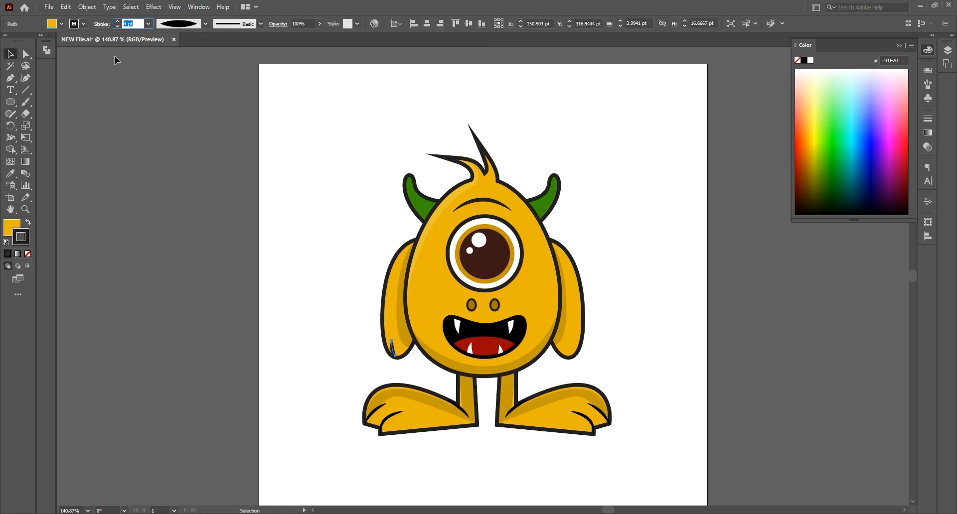
{"action": "left_click", "coordinate": [113, 55]}
Draw a second, longer finger line beside the first on the left hand and remove the fill from both
{"action": "left_click_drag", "start_coordinate": [393, 350], "coordinate": [400, 336]}
{"action": "key", "text": "e"}
{"action": "key", "text": "v"}
{"action": "left_click", "coordinate": [355, 349]}
{"action": "left_click", "coordinate": [394, 350]}
{"action": "left_click", "coordinate": [400, 348], "text": "shift"}
{"action": "key", "text": "slash"}
Copy the two finger lines onto the end of the right arm in mirrored arrangement
{"action": "mouse_move", "coordinate": [401, 348]}
{"action": "left_mouse_down"}
{"action": "mouse_move", "coordinate": [570, 337]}
{"action": "mouse_move", "coordinate": [603, 346]}
{"action": "mouse_move", "coordinate": [574, 351]}
{"action": "mouse_move", "coordinate": [587, 338]}
{"action": "mouse_move", "coordinate": [574, 355]}
{"action": "left_mouse_up"}
{"action": "key", "text": "e"}
{"action": "key", "text": "v"}
{"action": "key", "text": "e"}
{"action": "key", "text": "v"}
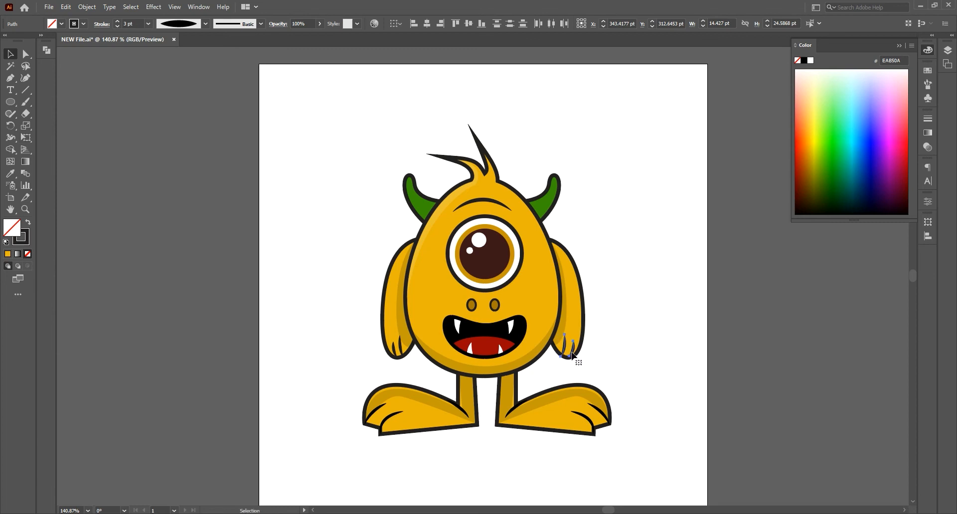
{"action": "left_click", "coordinate": [610, 347]}
Draw a thin curved highlight shape along the left side of the body, beside the eye
{"action": "key", "text": "l"}
{"action": "mouse_move", "coordinate": [430, 257]}
{"action": "left_mouse_down"}
{"action": "mouse_move", "coordinate": [419, 313]}
{"action": "mouse_move", "coordinate": [422, 285]}
{"action": "left_mouse_up"}
{"action": "key", "text": "p"}
{"action": "left_click", "coordinate": [8, 57]}
Fill the curved highlight along the left side of the body with white and remove its stroke
{"action": "left_click", "coordinate": [7, 254]}
{"action": "double_click", "coordinate": [14, 229]}
{"action": "left_click_drag", "start_coordinate": [490, 125], "coordinate": [460, 111]}
{"action": "left_click", "coordinate": [692, 128]}
{"action": "left_click", "coordinate": [24, 240]}
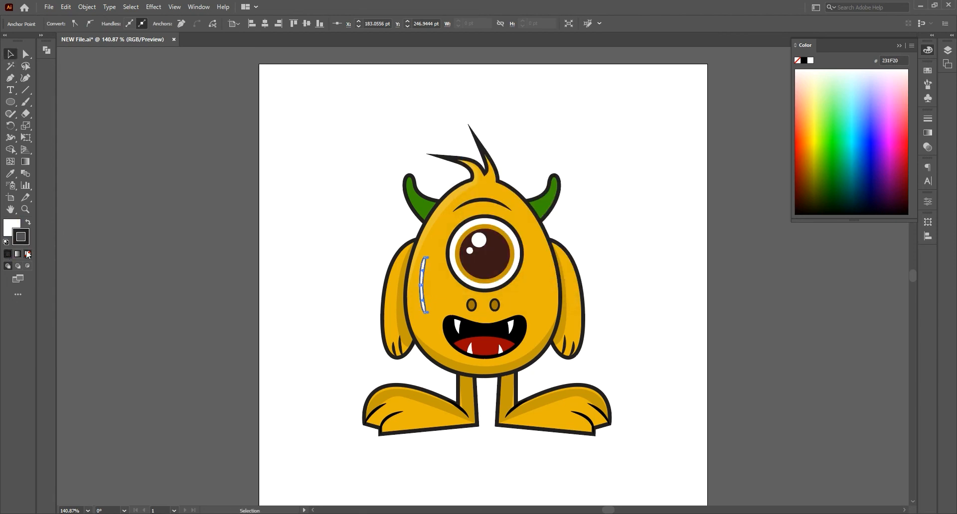
{"action": "left_click", "coordinate": [28, 254]}
Move the white highlight slightly down the side of the body and set its opacity to 30%
{"action": "type", "text": "20"}
{"action": "key", "text": "Return"}
{"action": "left_click", "coordinate": [336, 120]}
{"action": "left_click_drag", "start_coordinate": [421, 283], "coordinate": [420, 298]}
{"action": "type", "text": "30"}
{"action": "key", "text": "Return"}
{"action": "left_click", "coordinate": [282, 214]}
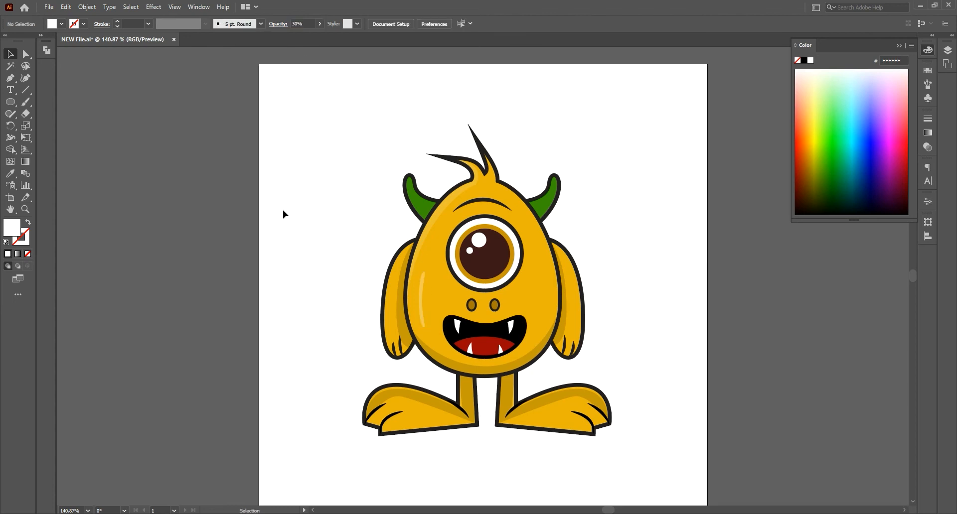
Copy the right horn and paste the duplicate in place
{"action": "left_click", "coordinate": [523, 231]}
{"action": "left_click", "coordinate": [65, 6]}
{"action": "left_click", "coordinate": [85, 57]}
{"action": "left_click", "coordinate": [65, 6]}
{"action": "left_click", "coordinate": [80, 102]}
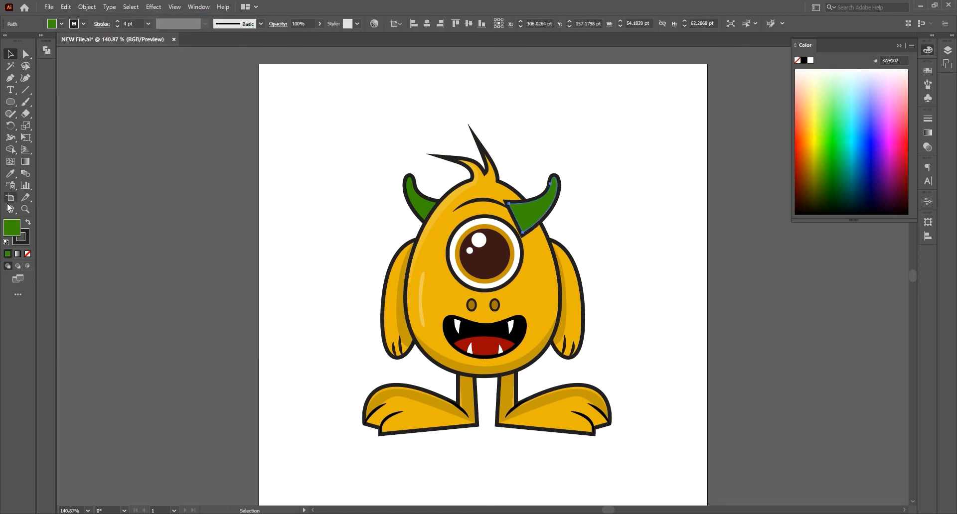
Turn the right horn's duplicate into a shadow with a black fill, 15% opacity and no stroke
{"action": "double_click", "coordinate": [13, 228]}
{"action": "left_click_drag", "start_coordinate": [543, 231], "coordinate": [548, 253]}
{"action": "left_click", "coordinate": [706, 126]}
{"action": "left_click_drag", "start_coordinate": [308, 24], "coordinate": [204, 12]}
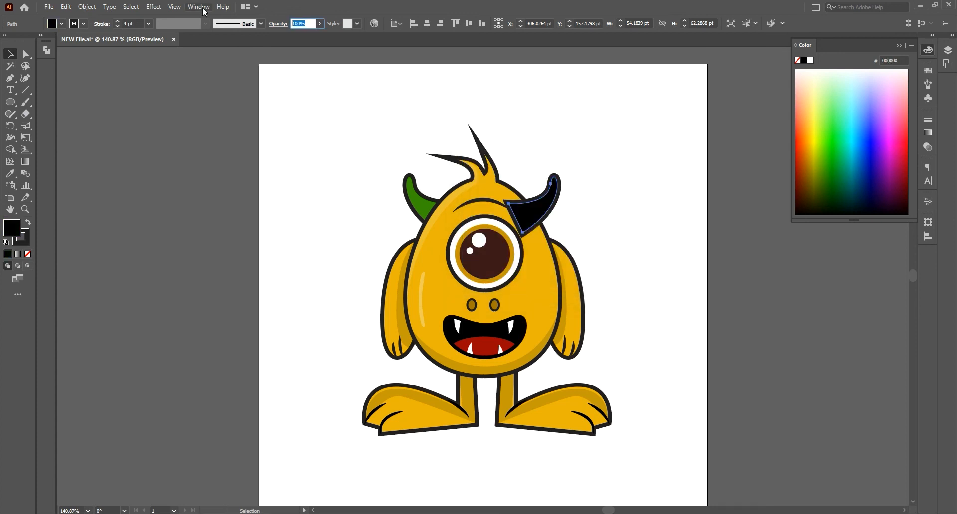
{"action": "type", "text": "15"}
{"action": "key", "text": "Return"}
{"action": "left_click", "coordinate": [26, 242]}
{"action": "left_click", "coordinate": [28, 254]}
Reshape the right horn's shadow along the horn's outer edge and send both shadow and horn to the back
{"action": "left_click", "coordinate": [10, 78]}
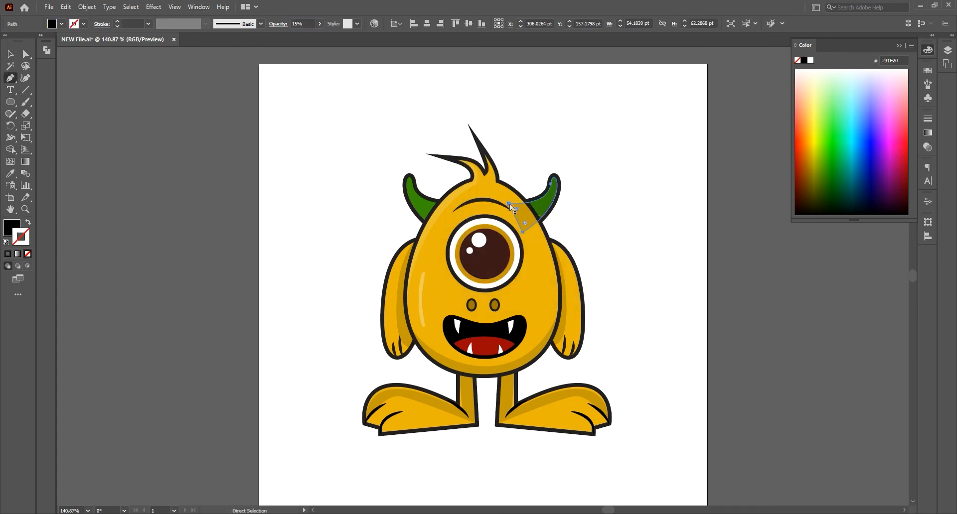
{"action": "left_click_drag", "start_coordinate": [508, 204], "coordinate": [521, 211]}
{"action": "left_click_drag", "start_coordinate": [551, 184], "coordinate": [524, 217]}
{"action": "key", "text": "ctrl+z"}
{"action": "key", "text": "v"}
{"action": "right_click", "coordinate": [558, 200]}
{"action": "mouse_move", "coordinate": [648, 356]}
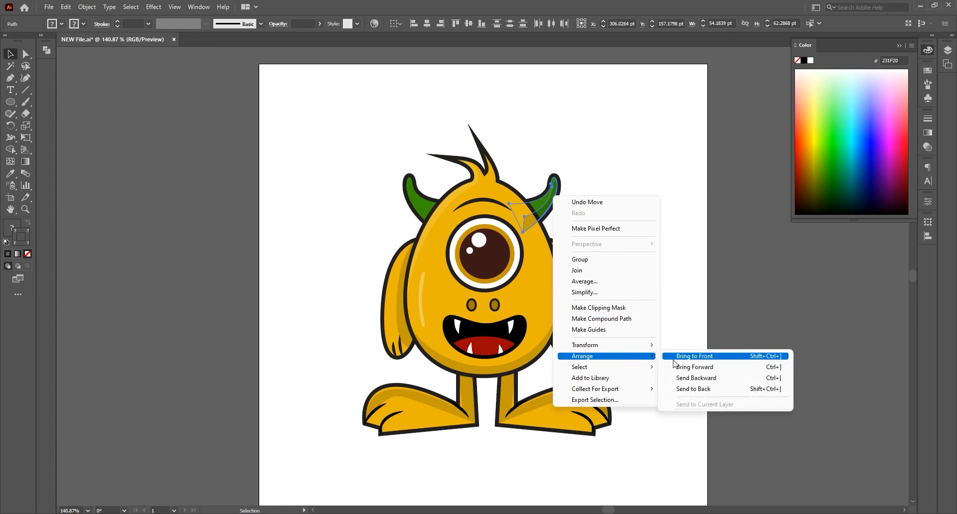
{"action": "left_click", "coordinate": [694, 389]}
{"action": "left_click", "coordinate": [610, 235]}
Copy the left horn and paste the duplicate in place
{"action": "left_click", "coordinate": [418, 195]}
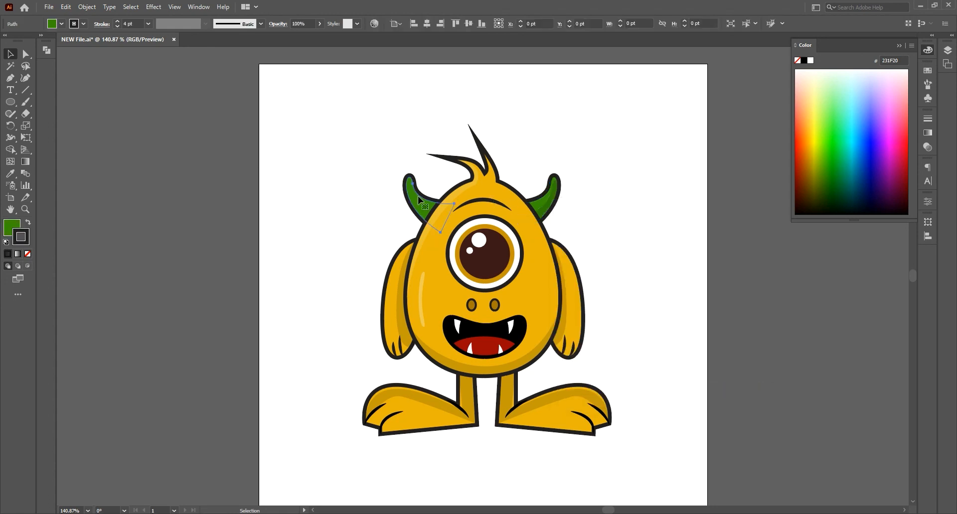
{"action": "left_click", "coordinate": [65, 7]}
{"action": "left_click", "coordinate": [82, 55]}
{"action": "left_click", "coordinate": [66, 7]}
{"action": "left_click", "coordinate": [79, 101]}
Give the left horn's duplicate a black fill, no stroke and 20% opacity as a shadow
{"action": "left_click", "coordinate": [27, 255]}
{"action": "double_click", "coordinate": [12, 228]}
{"action": "left_click_drag", "start_coordinate": [503, 227], "coordinate": [493, 259]}
{"action": "left_click", "coordinate": [704, 128]}
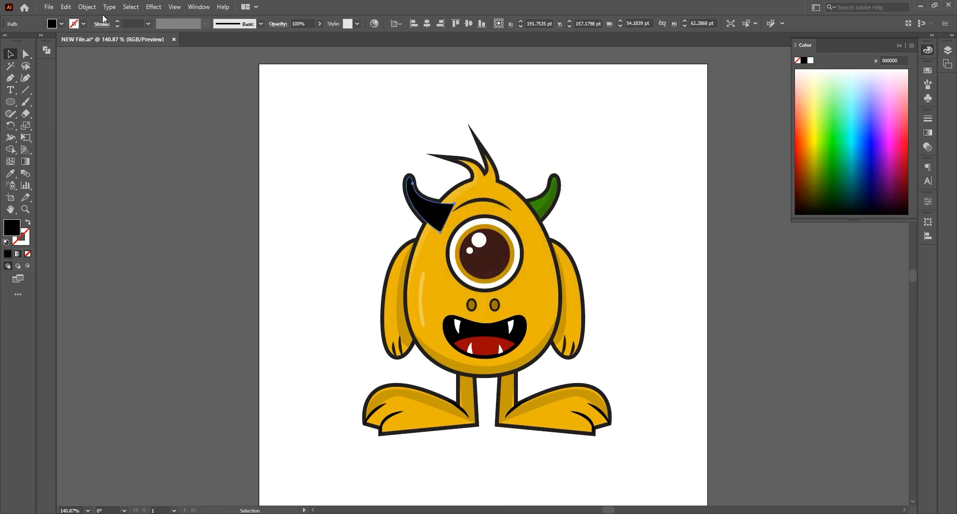
{"action": "left_click_drag", "start_coordinate": [303, 25], "coordinate": [194, 22]}
{"action": "type", "text": "20"}
{"action": "key", "text": "Return"}
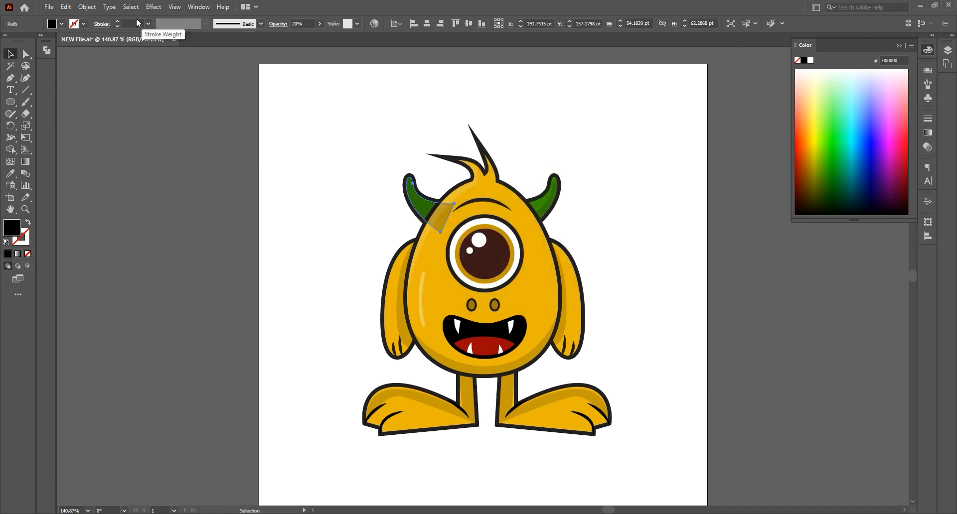
Reshape the left horn's shadow along the horn's outer edge and send both shadow and horn to the back
{"action": "key", "text": "p"}
{"action": "left_click_drag", "start_coordinate": [453, 202], "coordinate": [437, 215]}
{"action": "left_click_drag", "start_coordinate": [414, 185], "coordinate": [408, 188]}
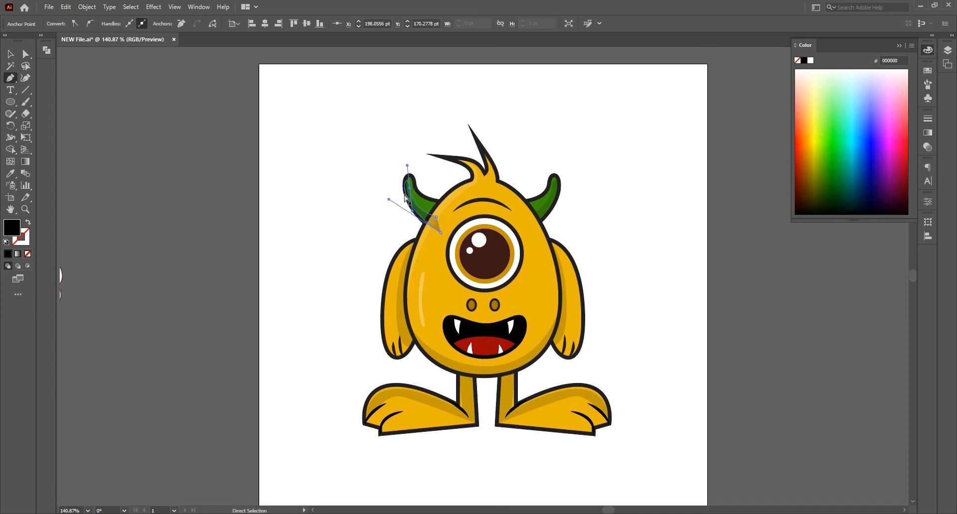
{"action": "left_click", "coordinate": [389, 200], "text": "ctrl"}
{"action": "left_click", "coordinate": [431, 225], "text": "ctrl"}
{"action": "left_click_drag", "start_coordinate": [408, 190], "coordinate": [394, 205]}
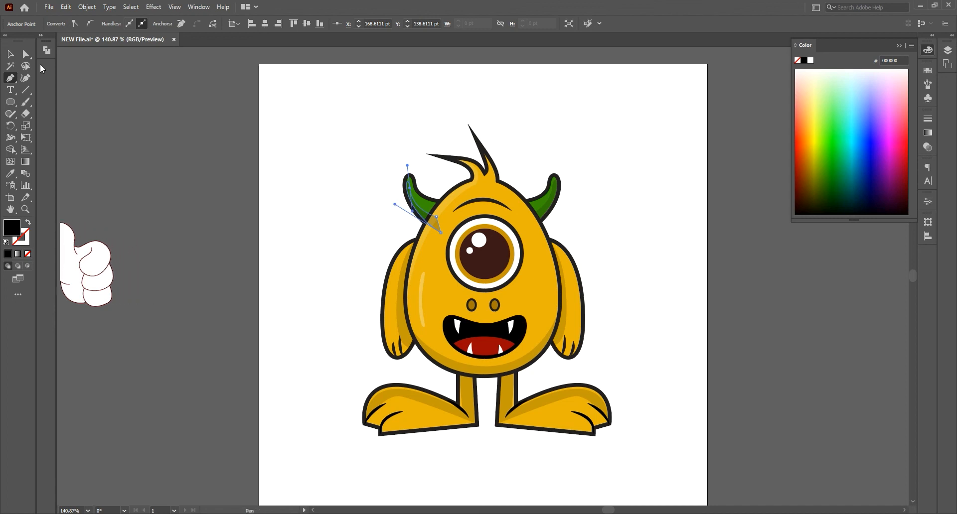
{"action": "key", "text": "v"}
{"action": "right_click", "coordinate": [409, 185]}
{"action": "mouse_move", "coordinate": [514, 350]}
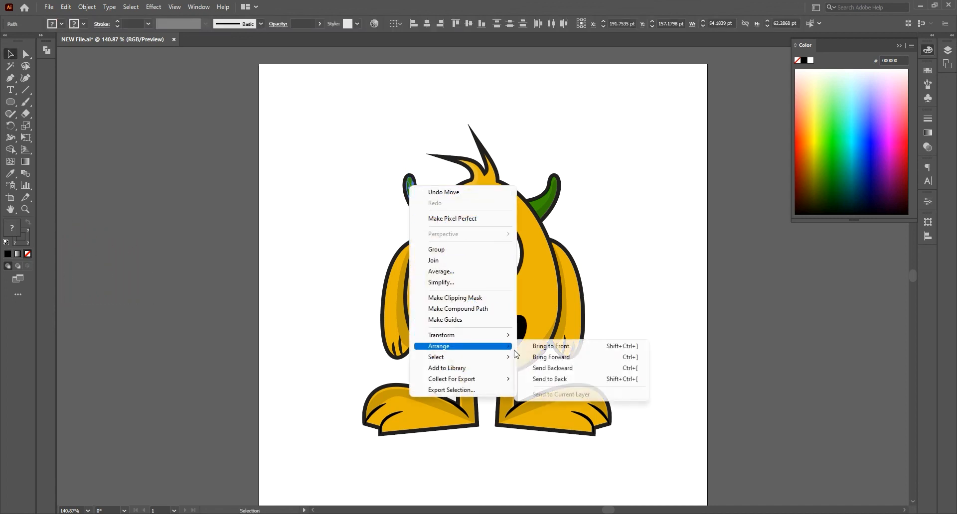
{"action": "left_click", "coordinate": [551, 380]}
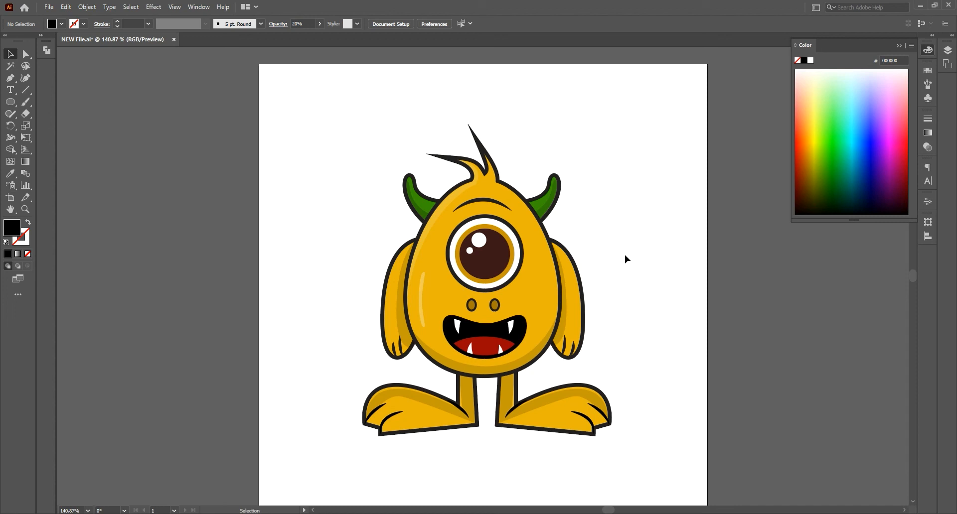
Draw a rectangle over the artboard and set its size to 500 by 500 pt
{"action": "scroll", "coordinate": [636, 249], "scroll_direction": "down", "scroll_amount": 1}
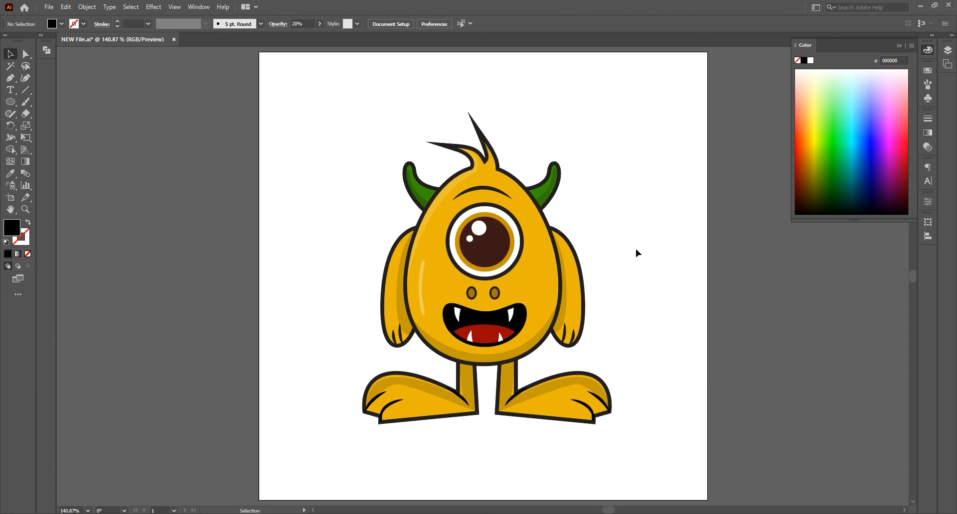
{"action": "left_click_drag", "start_coordinate": [10, 102], "coordinate": [46, 106]}
{"action": "left_click_drag", "start_coordinate": [259, 53], "coordinate": [682, 483]}
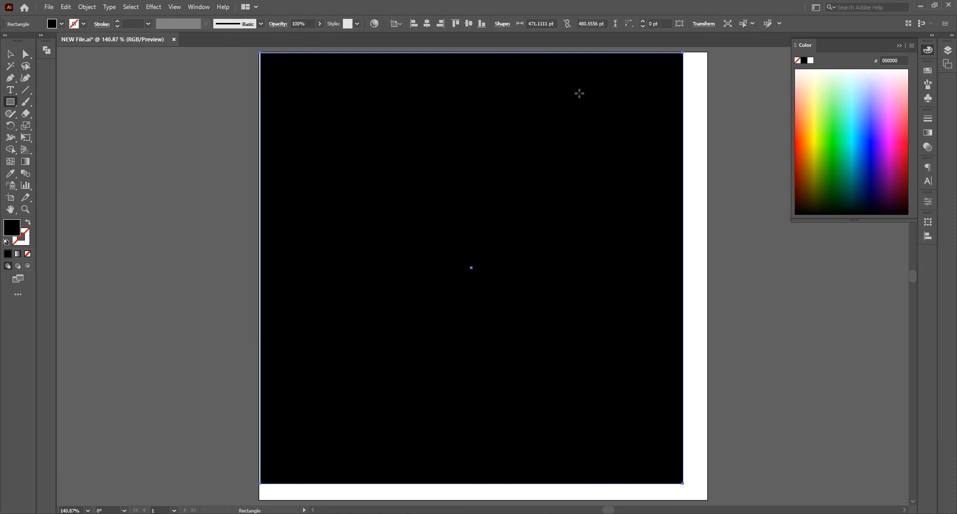
{"action": "left_click", "coordinate": [707, 26]}
{"action": "triple_click", "coordinate": [686, 43]}
{"action": "type", "text": "500"}
{"action": "key", "text": "Tab"}
{"action": "type", "text": "500"}
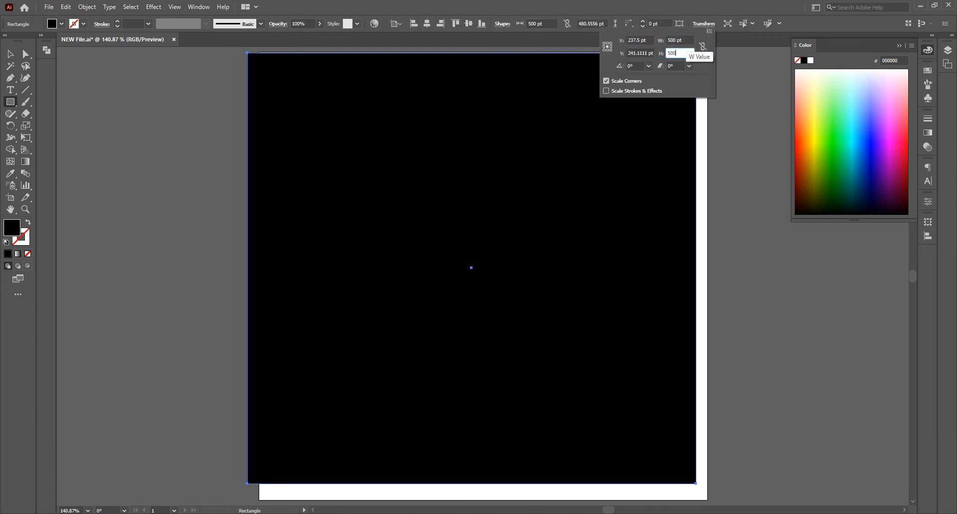
{"action": "key", "text": "Return"}
Centre the rectangle horizontally and vertically on the artboard and send it behind the monster
{"action": "left_click", "coordinate": [427, 23]}
{"action": "left_click", "coordinate": [468, 23]}
{"action": "left_click", "coordinate": [10, 54]}
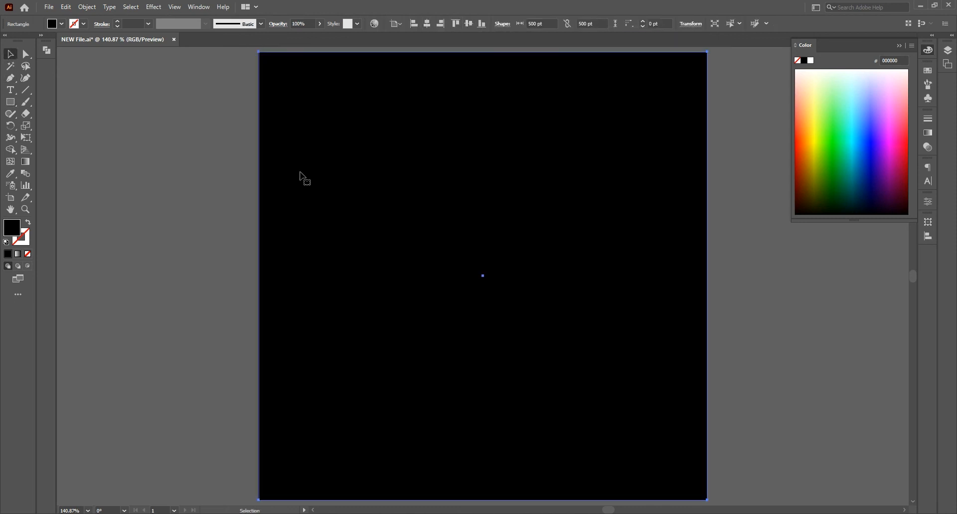
{"action": "right_click", "coordinate": [301, 175]}
{"action": "mouse_move", "coordinate": [400, 364]}
{"action": "left_click", "coordinate": [469, 395]}
Fill the background rectangle with bright cyan 18D9E8
{"action": "double_click", "coordinate": [15, 233]}
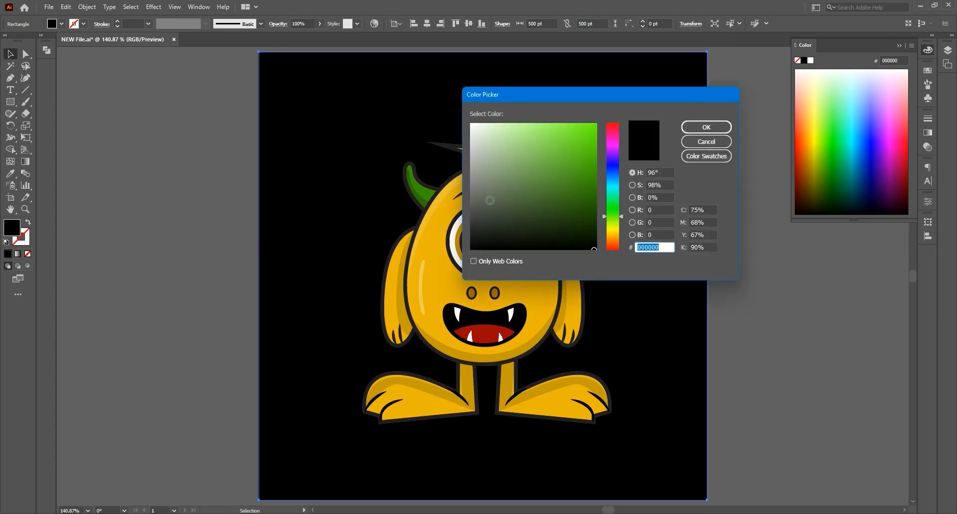
{"action": "left_click", "coordinate": [554, 191]}
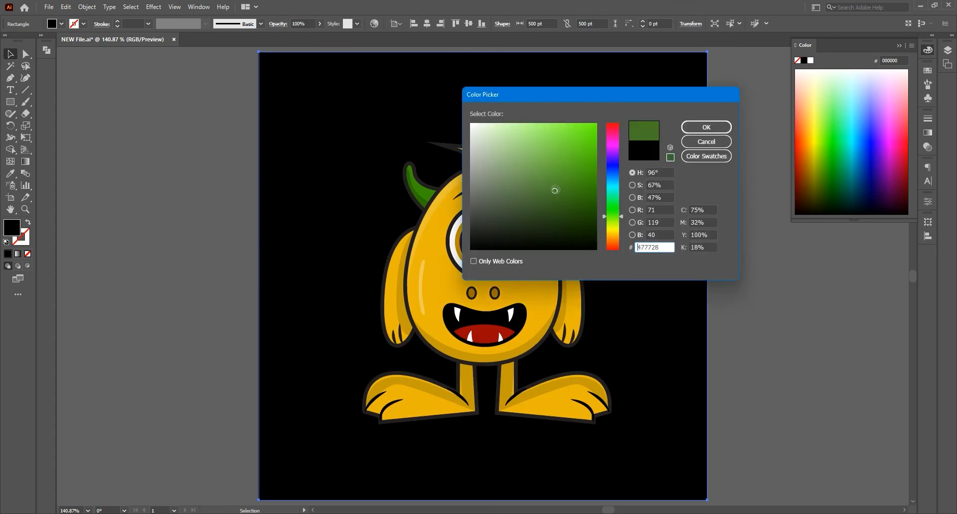
{"action": "left_click", "coordinate": [612, 180]}
{"action": "left_click", "coordinate": [576, 143]}
{"action": "left_click_drag", "start_coordinate": [617, 176], "coordinate": [612, 185]}
{"action": "left_click", "coordinate": [584, 133]}
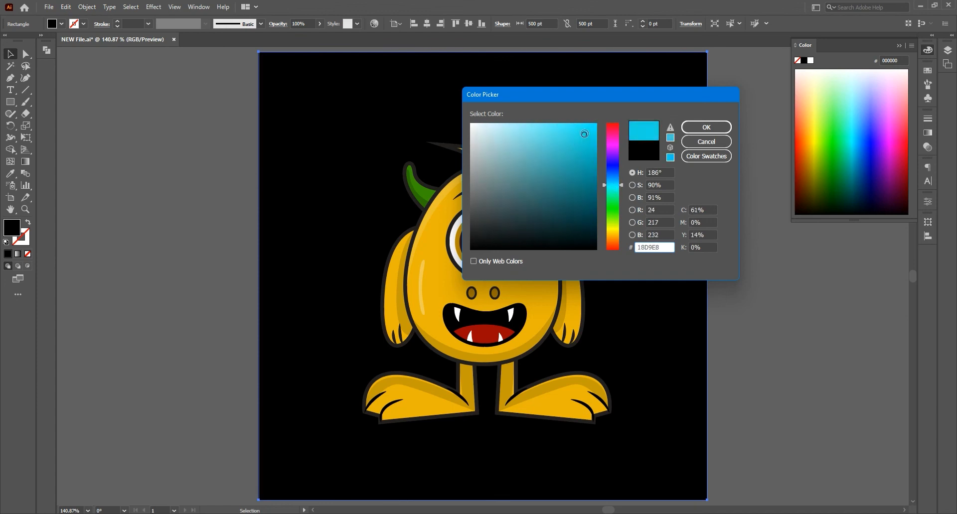
{"action": "left_click", "coordinate": [706, 127]}
{"action": "left_click", "coordinate": [899, 45]}
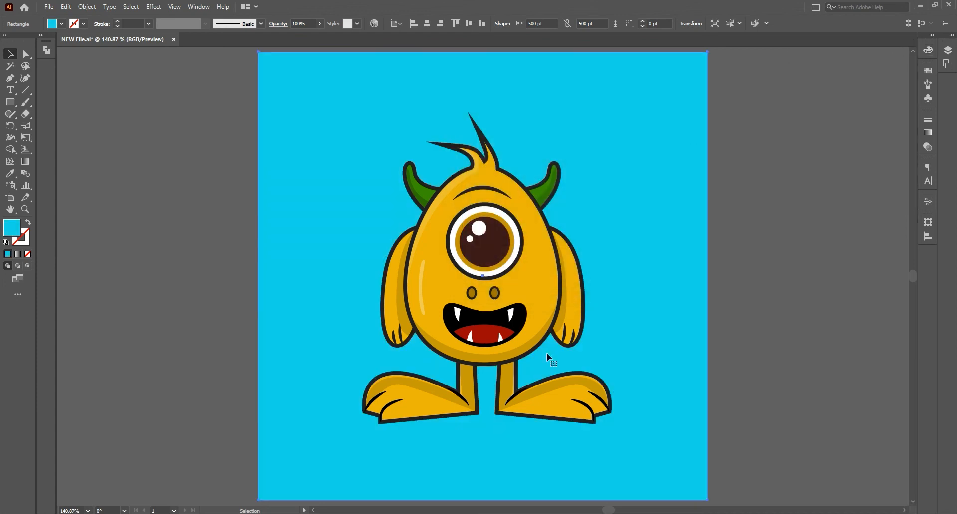
{"action": "left_click", "coordinate": [554, 412]}
{"action": "left_click", "coordinate": [466, 403], "text": "shift"}
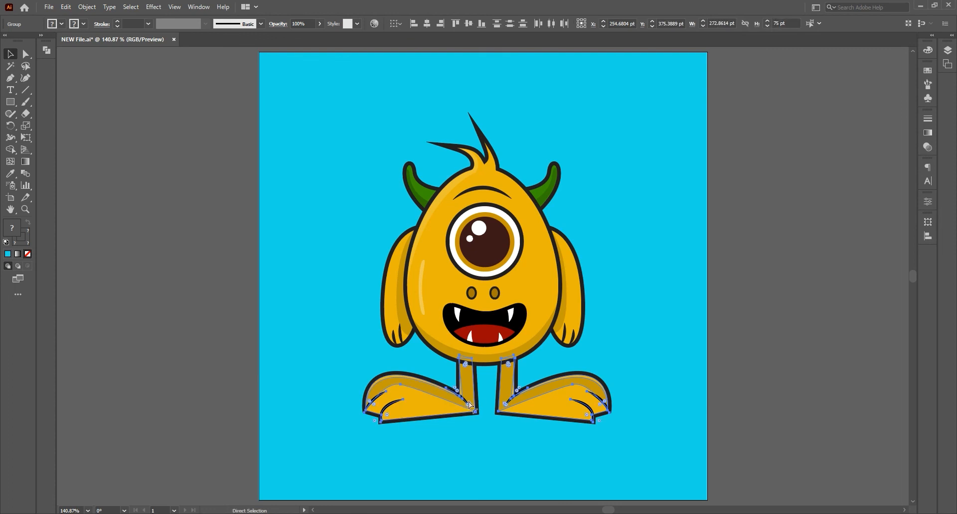
{"action": "key", "text": "ctrl+shift+a"}
Fill the monster's body, horns, arms, legs and feet with the background cyan 18D9E8, including the brow, finger and toe lines
{"action": "left_click", "coordinate": [580, 407]}
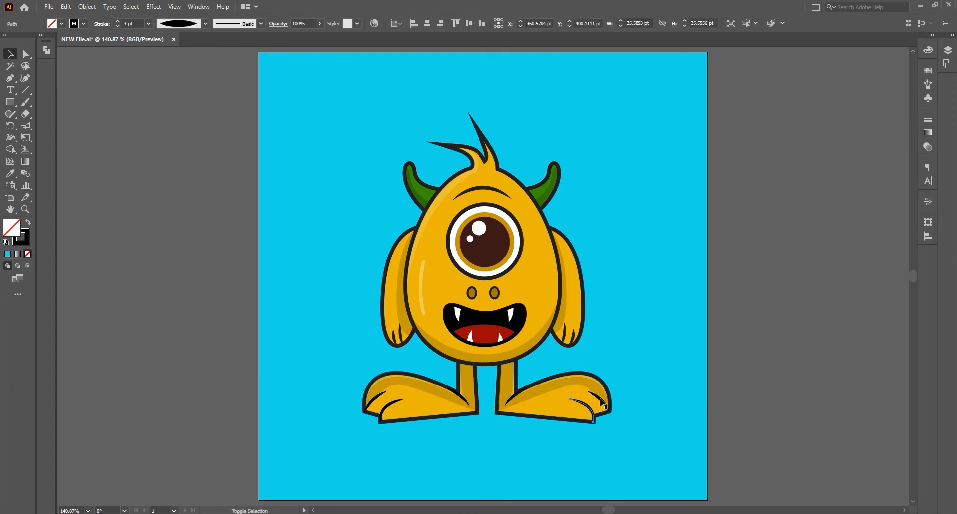
{"action": "left_click", "coordinate": [463, 401], "text": "shift"}
{"action": "left_click", "coordinate": [400, 340], "text": "shift"}
{"action": "left_click", "coordinate": [406, 339], "text": "shift"}
{"action": "left_click", "coordinate": [426, 334], "text": "shift"}
{"action": "left_click", "coordinate": [569, 342], "text": "shift"}
{"action": "left_click", "coordinate": [580, 333], "text": "shift"}
{"action": "left_click", "coordinate": [538, 188], "text": "shift"}
{"action": "left_click", "coordinate": [438, 192], "text": "shift"}
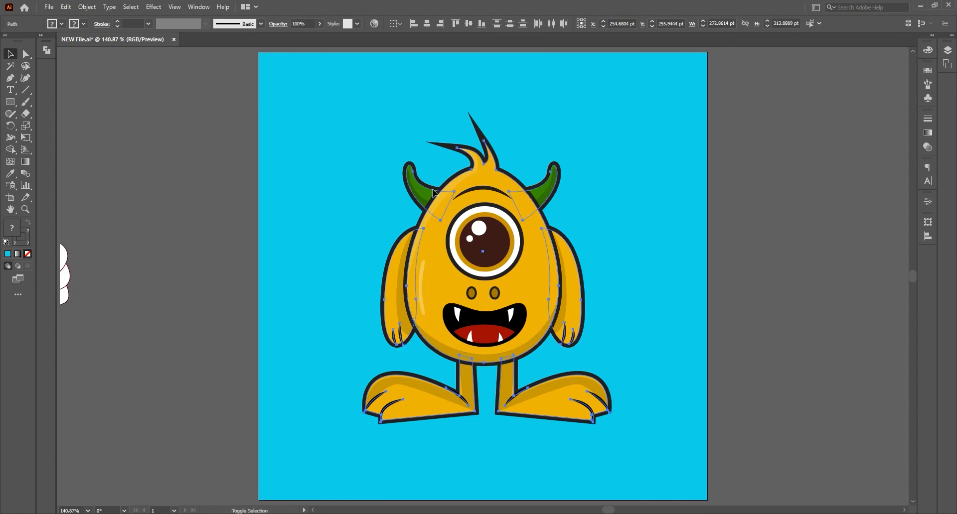
{"action": "left_click", "coordinate": [472, 195], "text": "shift"}
{"action": "left_click", "coordinate": [483, 208], "text": "shift"}
{"action": "left_click", "coordinate": [501, 213], "text": "shift"}
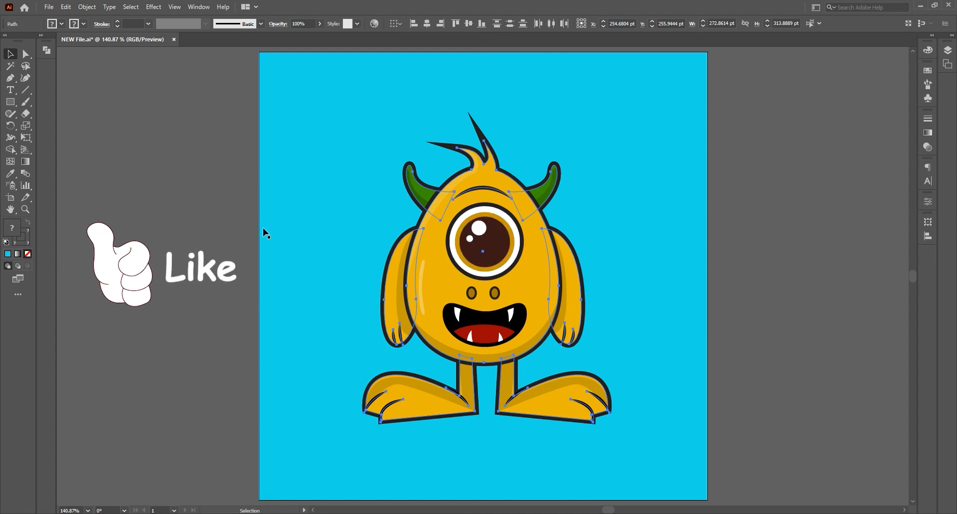
{"action": "left_click", "coordinate": [8, 254]}
{"action": "double_click", "coordinate": [11, 228]}
{"action": "left_click", "coordinate": [707, 144]}
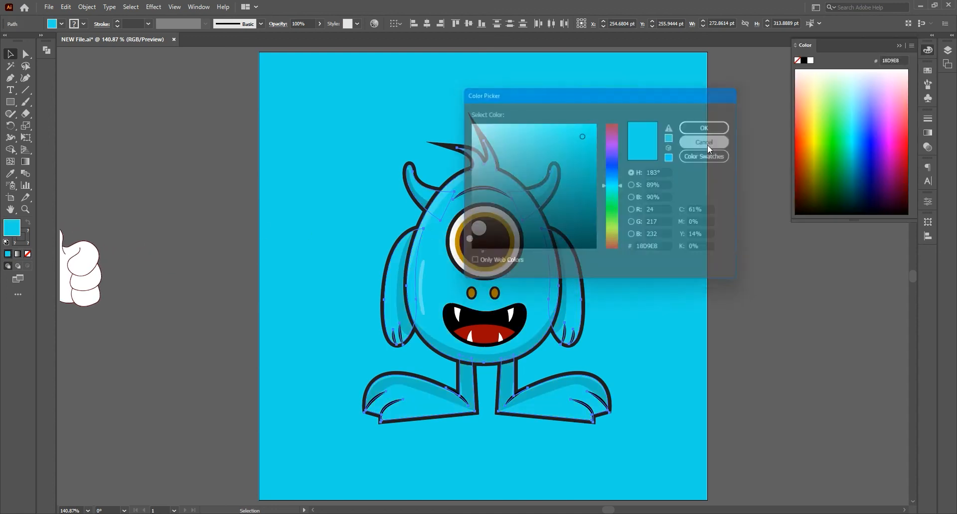
{"action": "left_click", "coordinate": [740, 156]}
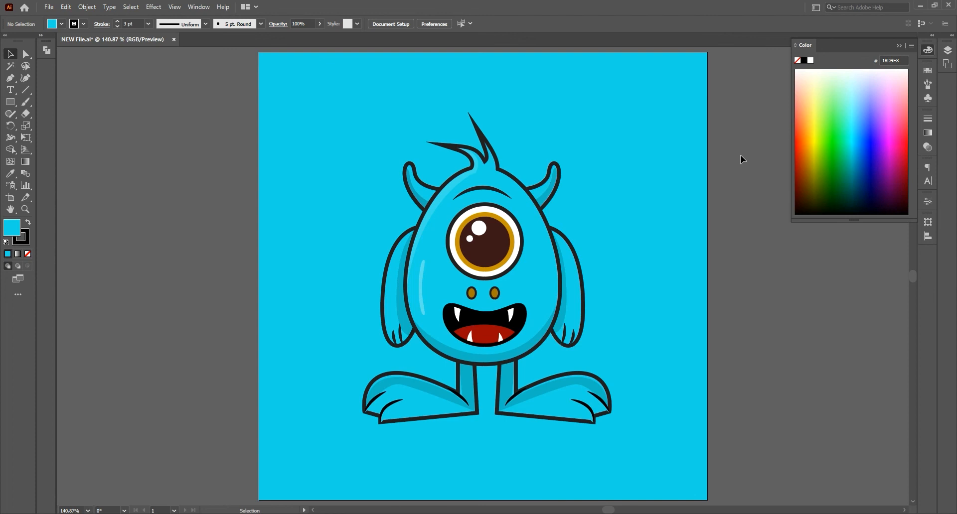
Try a darker cyan fill, 06C1C6, on the monster's body, horns and limbs
{"action": "key", "text": "ctrl+z"}
{"action": "key", "text": "ctrl+z"}
{"action": "left_click", "coordinate": [8, 254]}
{"action": "double_click", "coordinate": [12, 228]}
{"action": "left_click_drag", "start_coordinate": [593, 146], "coordinate": [592, 151]}
{"action": "left_click", "coordinate": [703, 127]}
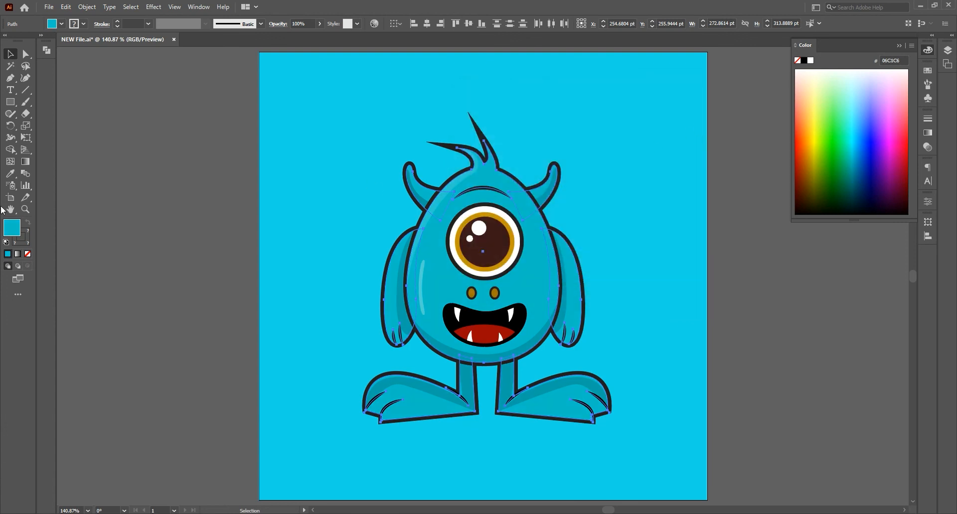
Try the teal fill 00AFAF on the monster's body, horns and limbs
{"action": "double_click", "coordinate": [12, 228]}
{"action": "type", "text": "00AFAF"}
{"action": "left_click", "coordinate": [703, 127]}
{"action": "left_click", "coordinate": [736, 218]}
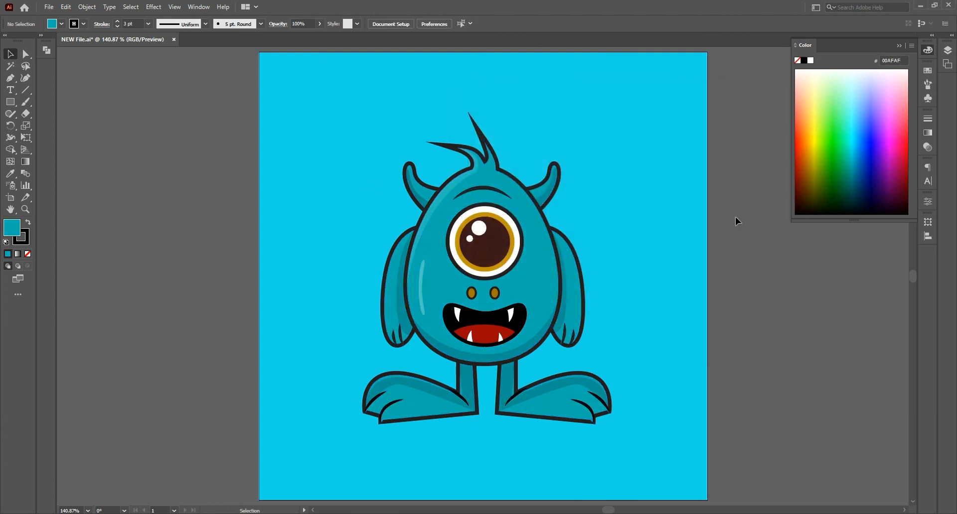
Undo the darker fill changes on the monster
{"action": "key", "text": "ctrl+z"}
{"action": "key", "text": "ctrl+z"}
{"action": "key", "text": "ctrl+z"}
{"action": "left_click", "coordinate": [735, 217]}
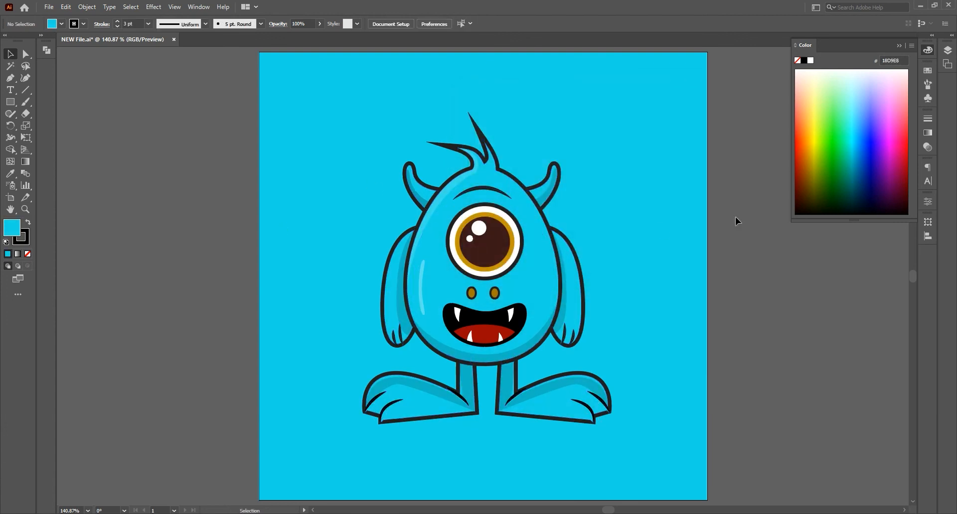
Recolour the ring around the pupil with the background cyan using the Eyedropper
{"action": "left_click", "coordinate": [496, 220]}
{"action": "left_click", "coordinate": [651, 229]}
{"action": "left_click", "coordinate": [500, 222]}
{"action": "left_click", "coordinate": [10, 173]}
{"action": "left_click", "coordinate": [293, 247]}
{"action": "key", "text": "v"}
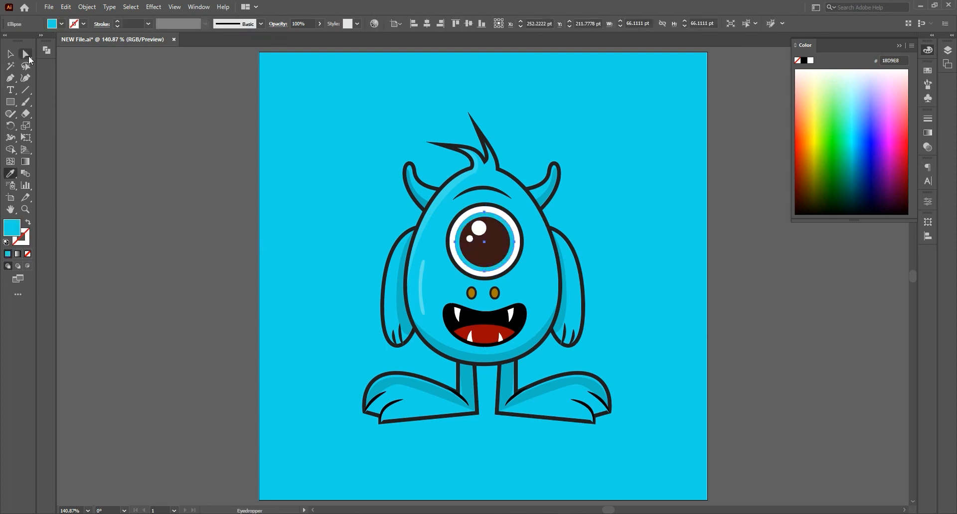
{"action": "left_click", "coordinate": [353, 166]}
{"action": "left_click", "coordinate": [899, 46]}
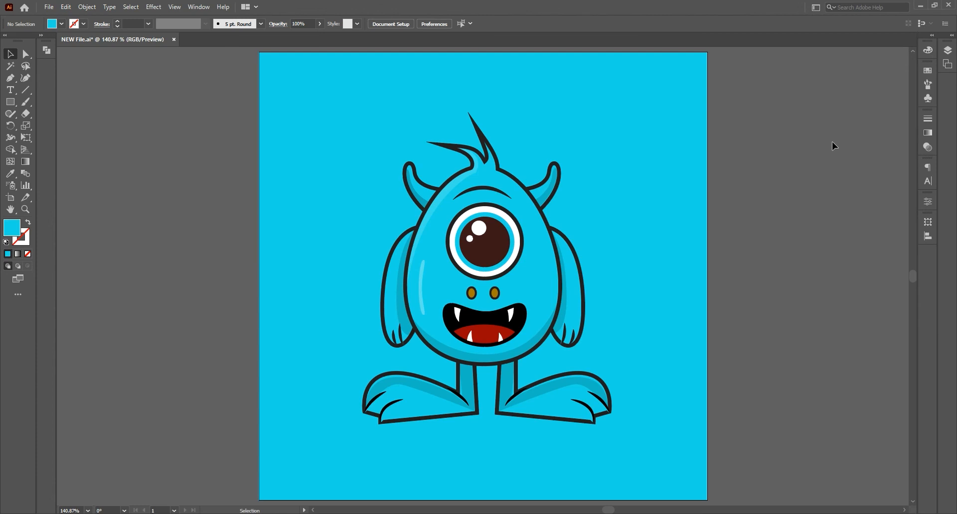
Remove the fill from the toe and finger lines on the feet and hands
{"action": "left_click", "coordinate": [589, 412]}
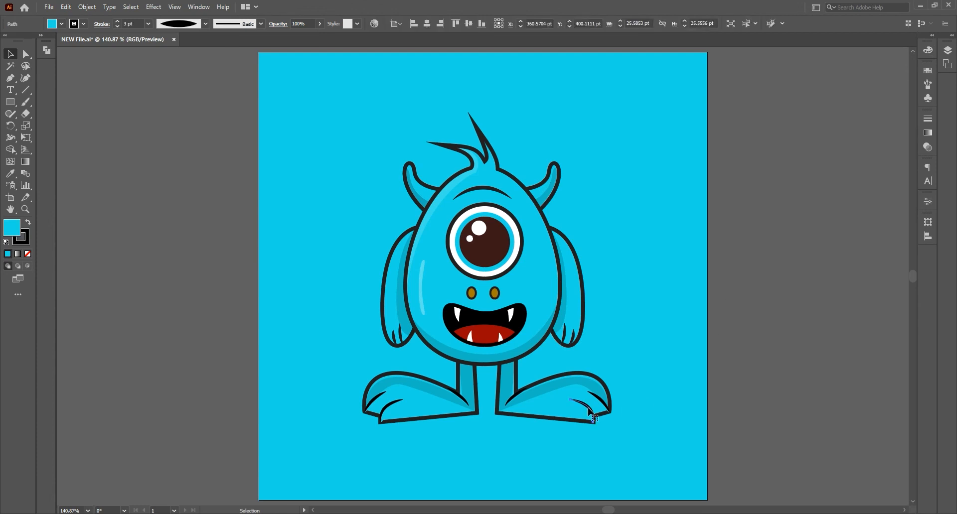
{"action": "left_click", "coordinate": [597, 398], "text": "shift"}
{"action": "left_click", "coordinate": [374, 403], "text": "shift"}
{"action": "left_click", "coordinate": [398, 335], "text": "shift"}
{"action": "left_click", "coordinate": [570, 337], "text": "shift"}
{"action": "left_click", "coordinate": [166, 344]}
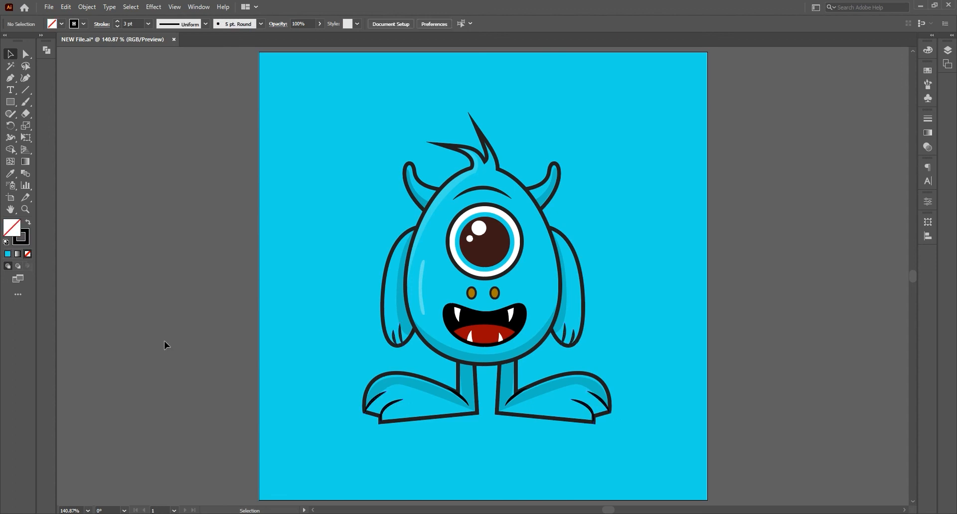
Set the stroke colour of the toe lines on both feet to 161616
{"action": "left_click", "coordinate": [366, 410]}
{"action": "left_click", "coordinate": [594, 405], "text": "shift"}
{"action": "left_click", "coordinate": [513, 402], "text": "shift"}
{"action": "left_click", "coordinate": [464, 401], "text": "shift"}
{"action": "double_click", "coordinate": [23, 239]}
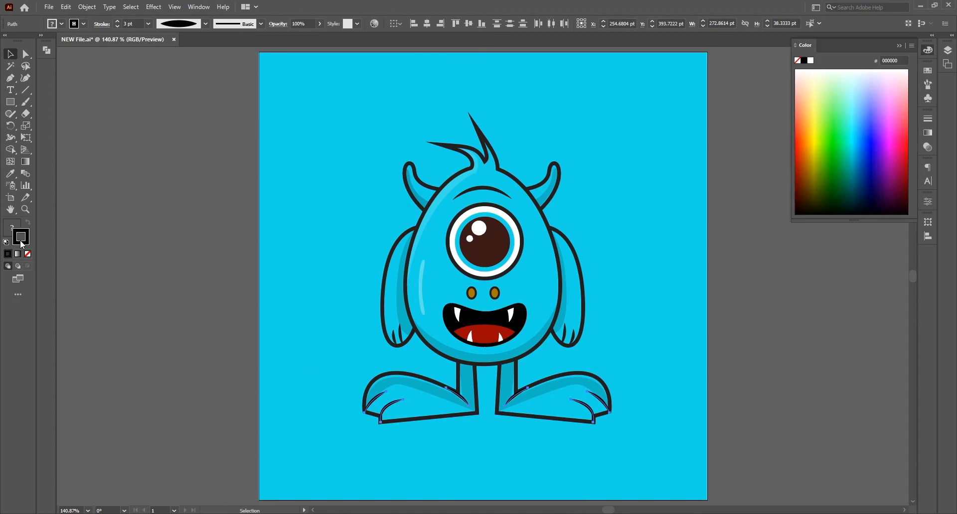
{"action": "type", "text": "161616"}
{"action": "left_click", "coordinate": [706, 127]}
{"action": "left_click", "coordinate": [782, 370]}
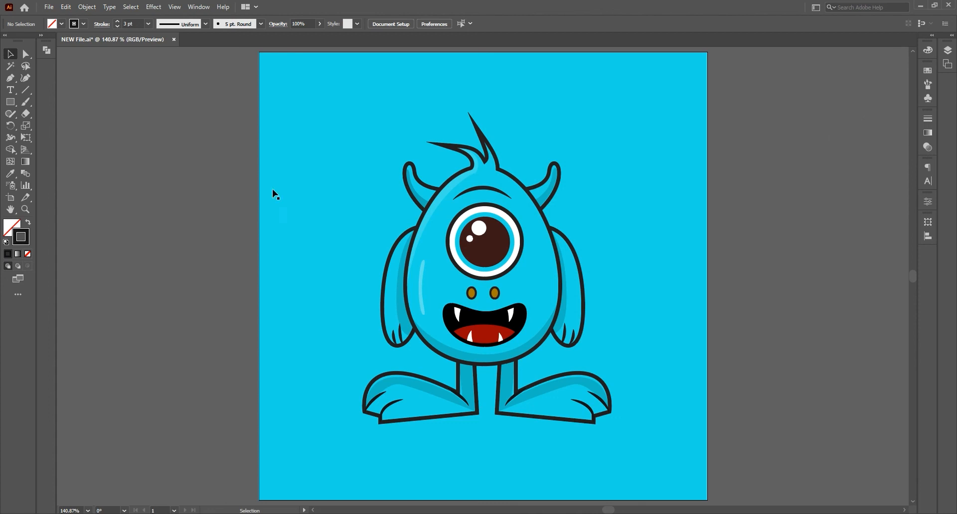
Draw a wide, flat ellipse about 300 pt by 42 pt beneath the monster's feet as a ground shadow
{"action": "left_click_drag", "start_coordinate": [10, 102], "coordinate": [50, 128]}
{"action": "left_click_drag", "start_coordinate": [350, 431], "coordinate": [620, 453]}
{"action": "key", "text": "e"}
{"action": "left_click_drag", "start_coordinate": [485, 431], "coordinate": [485, 408]}
{"action": "left_click_drag", "start_coordinate": [485, 454], "coordinate": [486, 446]}
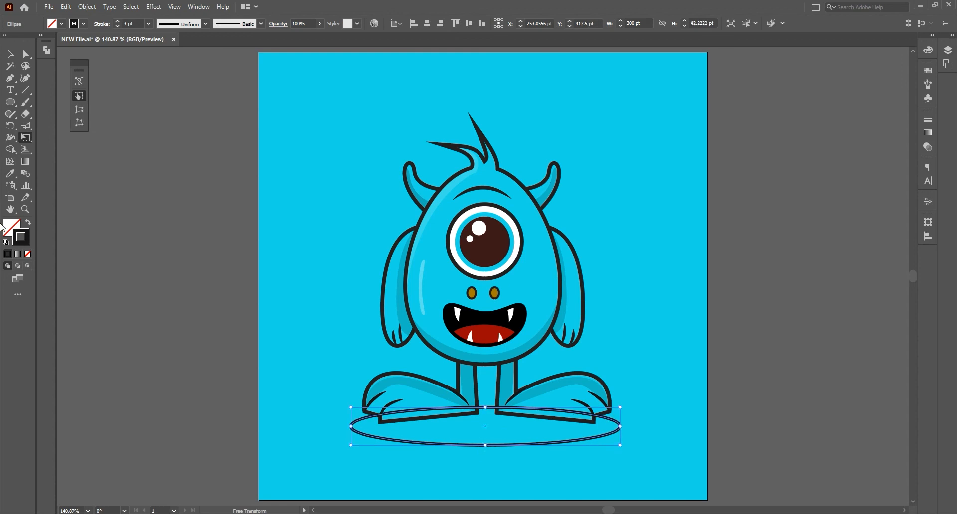
Apply the background's cyan fill without a stroke to the ground ellipse using the Eyedropper, and darken the fill to teal
{"action": "left_click", "coordinate": [28, 255]}
{"action": "left_click", "coordinate": [10, 173]}
{"action": "left_click", "coordinate": [262, 352]}
{"action": "double_click", "coordinate": [12, 228]}
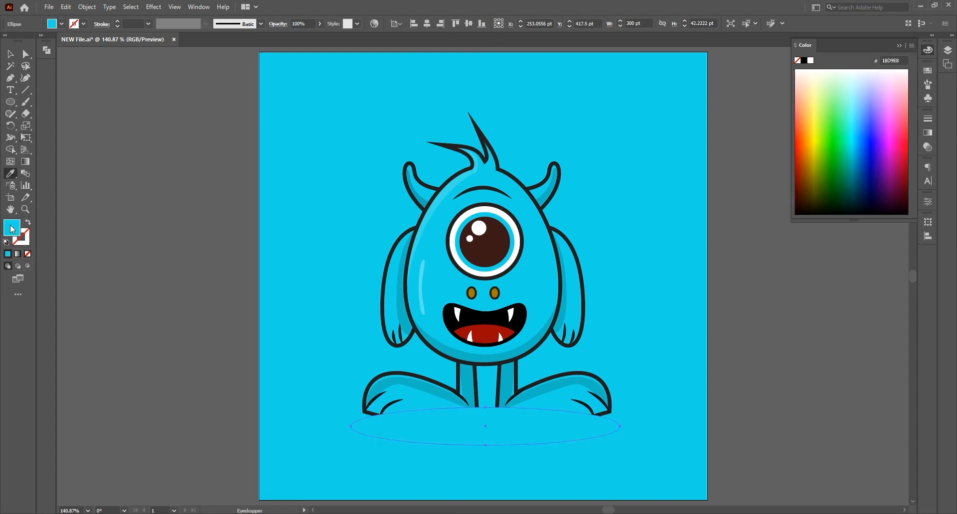
{"action": "left_click", "coordinate": [596, 159]}
{"action": "left_click", "coordinate": [706, 127]}
{"action": "left_click", "coordinate": [10, 56]}
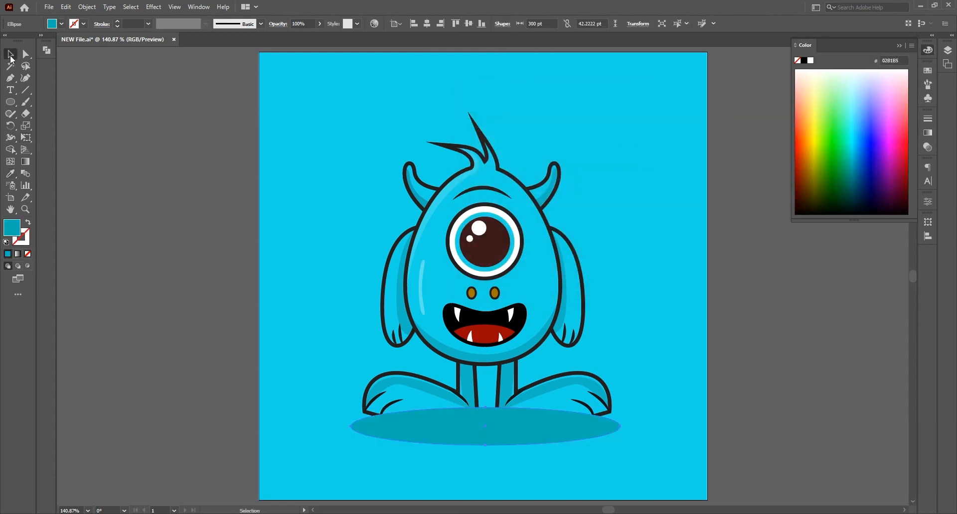
Fill the ground ellipse with black 000000 and set its opacity to 30%
{"action": "double_click", "coordinate": [17, 234]}
{"action": "left_click", "coordinate": [478, 238]}
{"action": "left_click", "coordinate": [704, 128]}
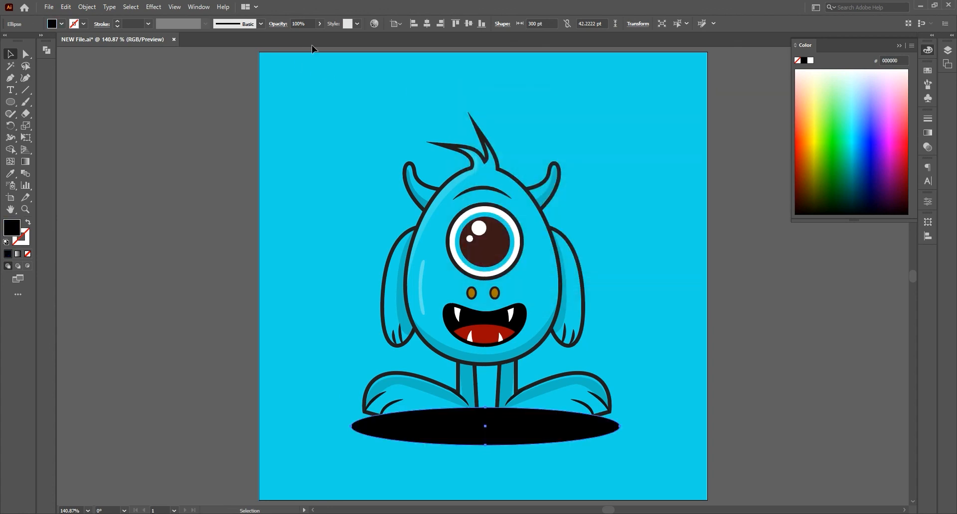
{"action": "double_click", "coordinate": [299, 24]}
{"action": "type", "text": "30"}
{"action": "key", "text": "Return"}
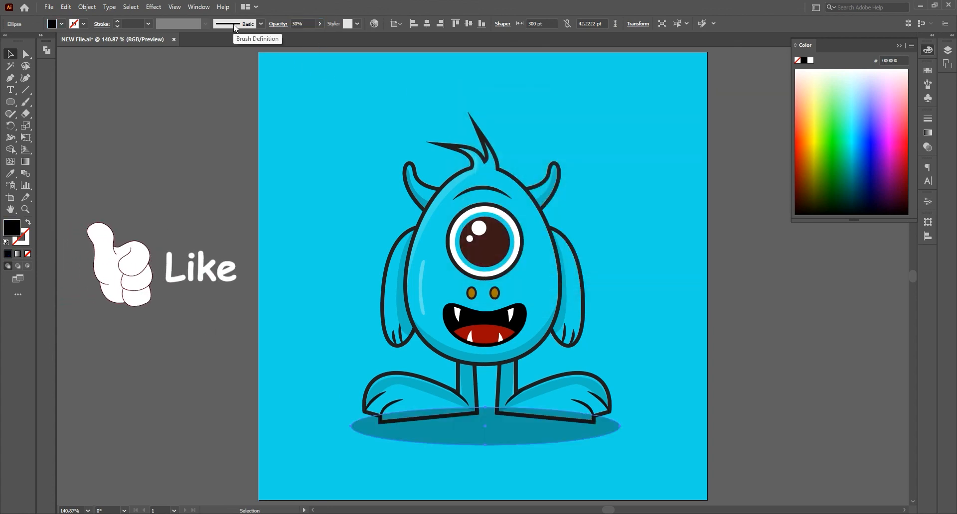
Send the ground ellipse to the back and place the cyan background square behind it, keeping the shadow beneath the feet
{"action": "right_click", "coordinate": [478, 432]}
{"action": "mouse_move", "coordinate": [529, 381]}
{"action": "left_click", "coordinate": [636, 416]}
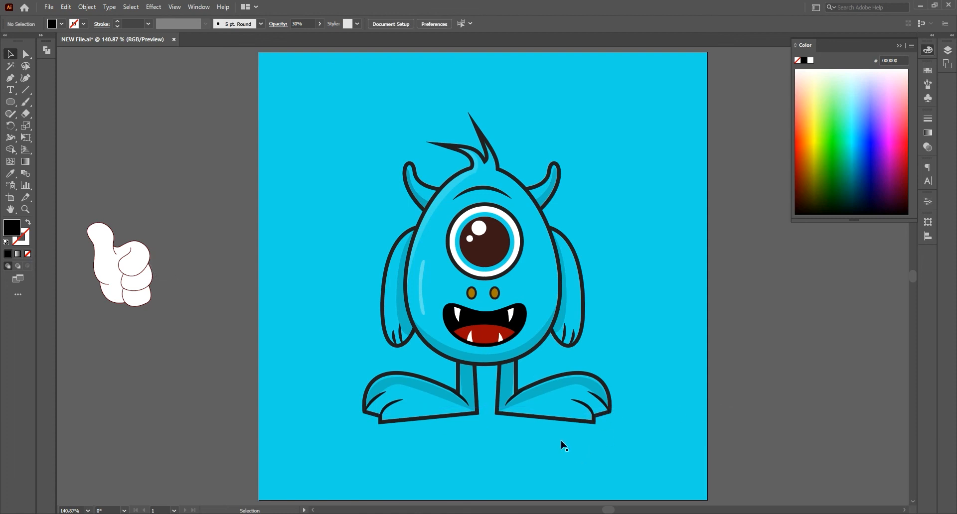
{"action": "right_click", "coordinate": [574, 454]}
{"action": "mouse_move", "coordinate": [643, 400]}
{"action": "left_click", "coordinate": [749, 414]}
Lighten the ground shadow by setting the ellipse's opacity to 20%, and deselect everything
{"action": "left_click", "coordinate": [495, 434]}
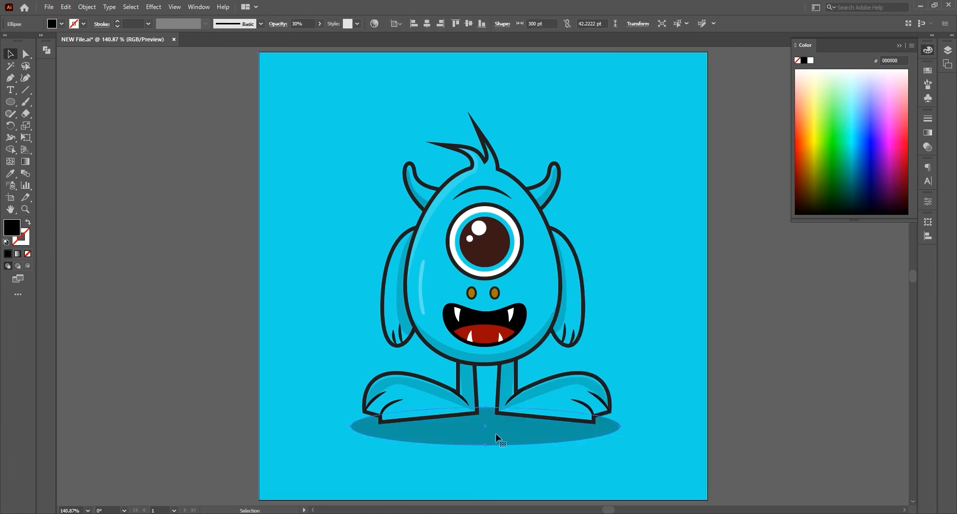
{"action": "double_click", "coordinate": [307, 24]}
{"action": "type", "text": "2"}
{"action": "key", "text": "Return"}
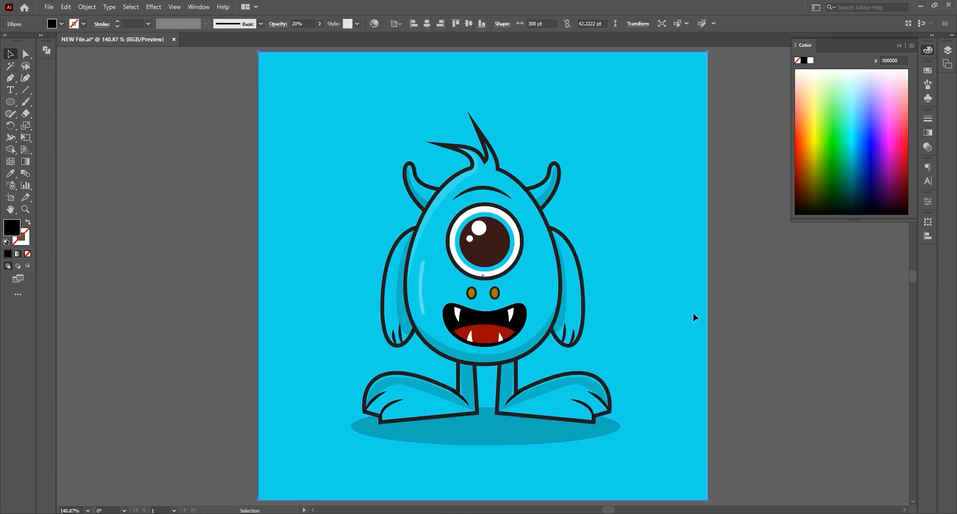
{"action": "left_click", "coordinate": [693, 312]}
{"action": "left_click", "coordinate": [841, 180]}
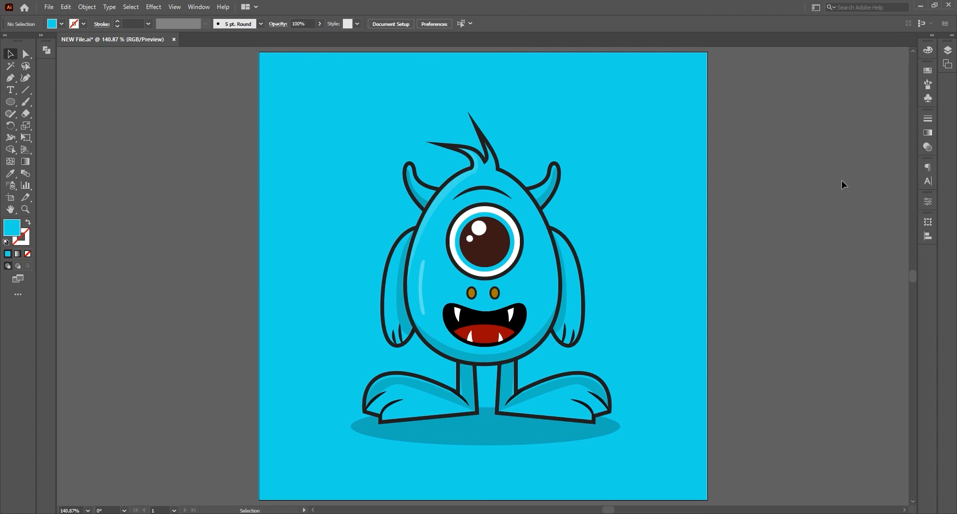